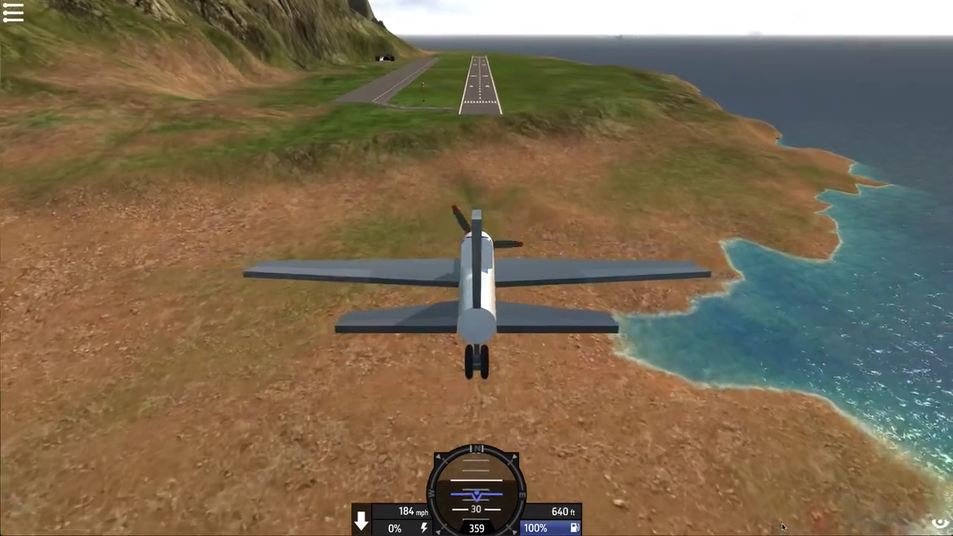
{"action": "key", "text": "w"}
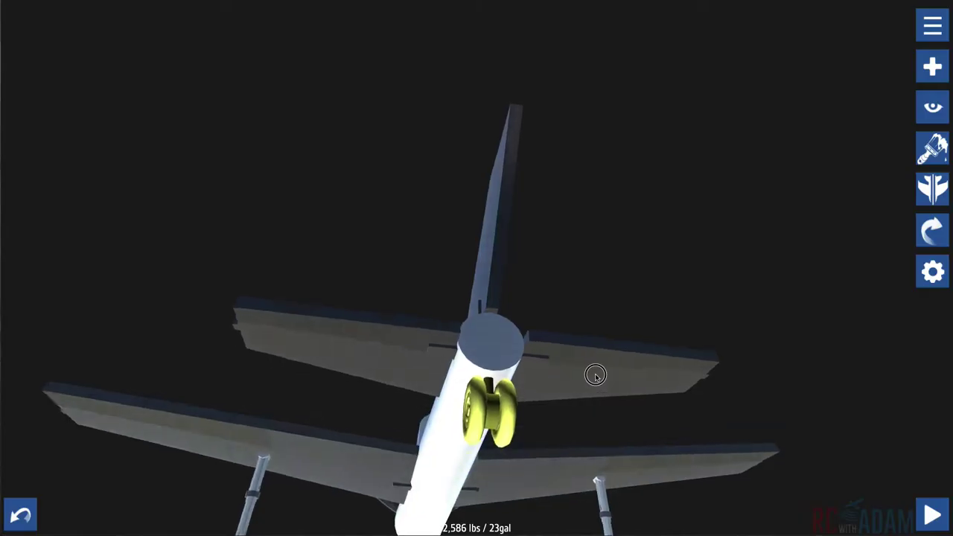
{"action": "left_click_drag", "start_coordinate": [598, 436], "coordinate": [378, 336]}
{"action": "left_click_drag", "start_coordinate": [440, 364], "coordinate": [511, 490]}
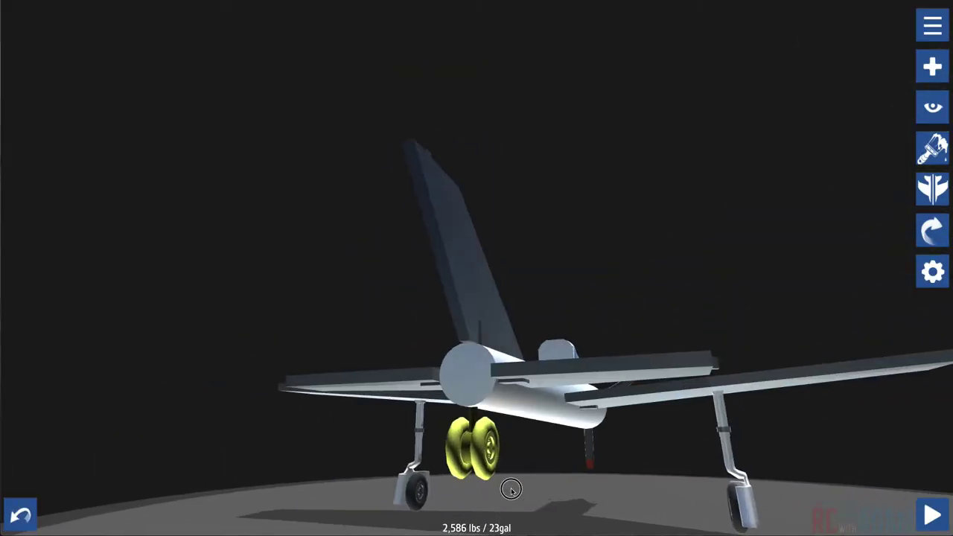
{"action": "left_click_drag", "start_coordinate": [546, 449], "coordinate": [484, 451]}
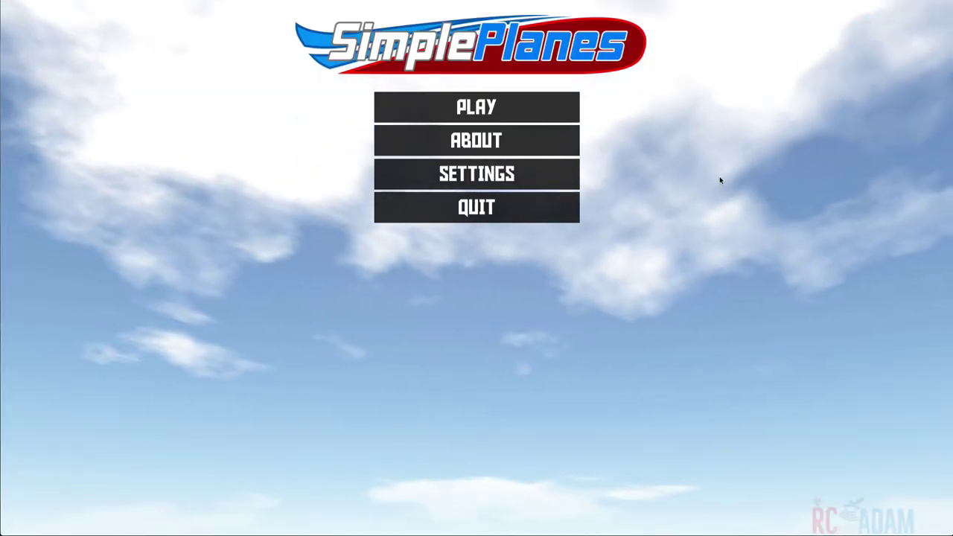
Step: Open the level selection and browse the School, Combat and Challenges categories
{"action": "left_click", "coordinate": [531, 104]}
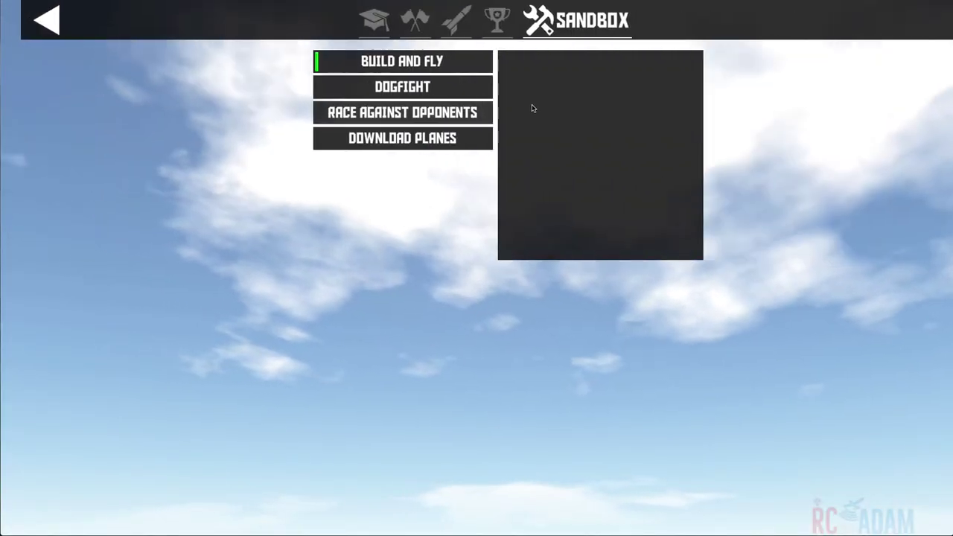
{"action": "left_click", "coordinate": [361, 23]}
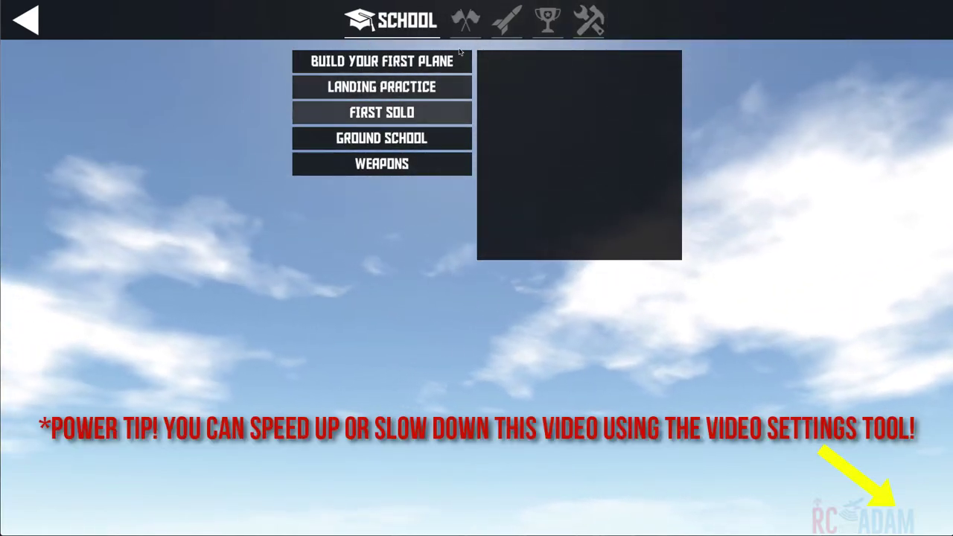
{"action": "left_click", "coordinate": [466, 23]}
{"action": "left_click", "coordinate": [504, 28]}
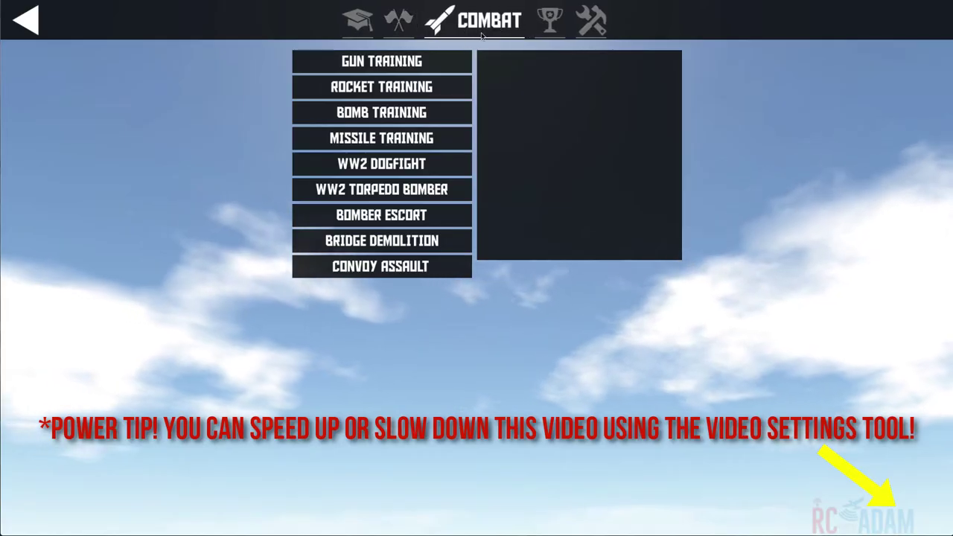
{"action": "left_click", "coordinate": [551, 24]}
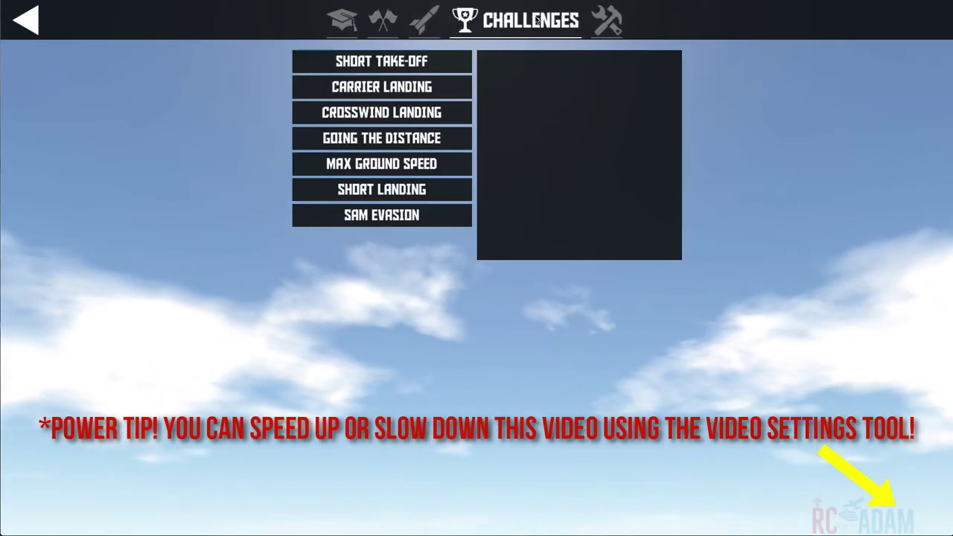
Step: Start the Build and Fly mode from the Sandbox category
{"action": "left_click", "coordinate": [604, 24]}
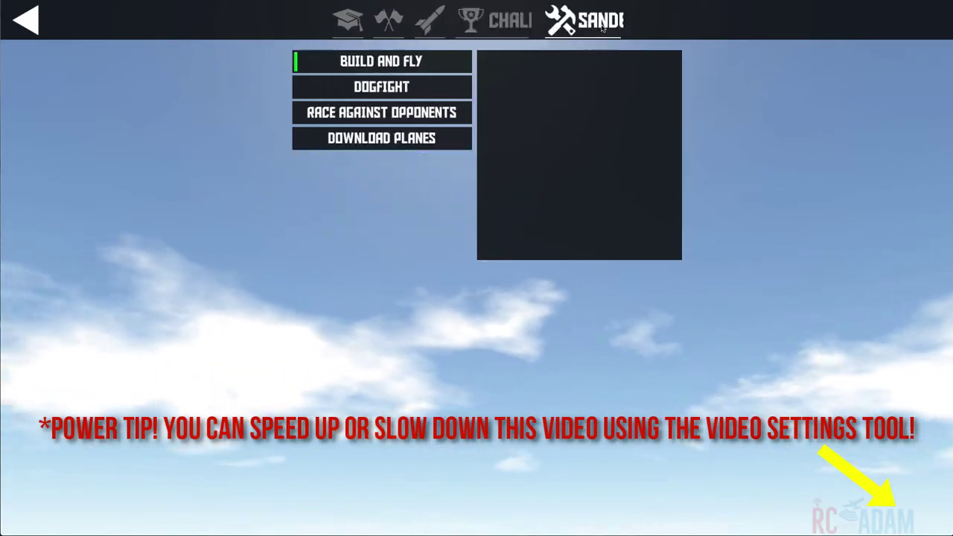
{"action": "left_click", "coordinate": [426, 66]}
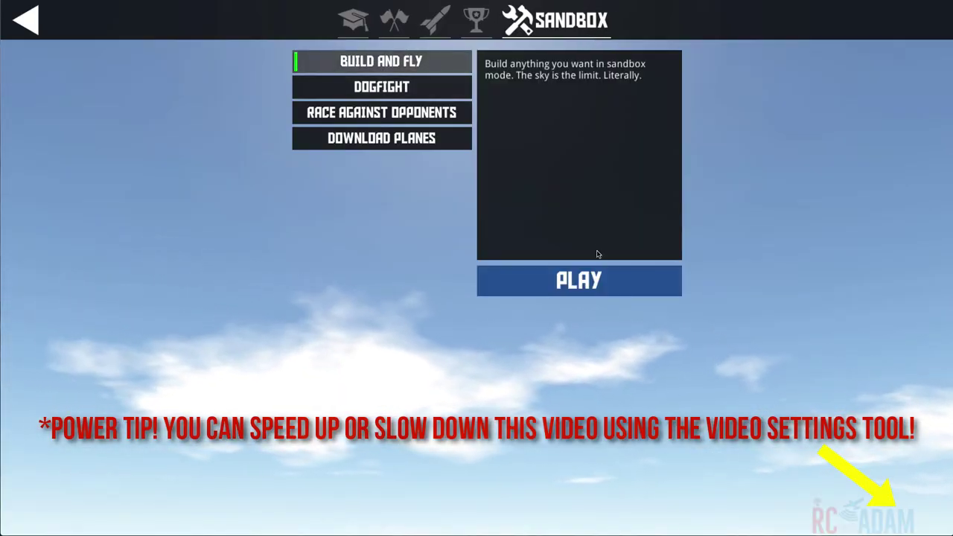
{"action": "left_click", "coordinate": [591, 280]}
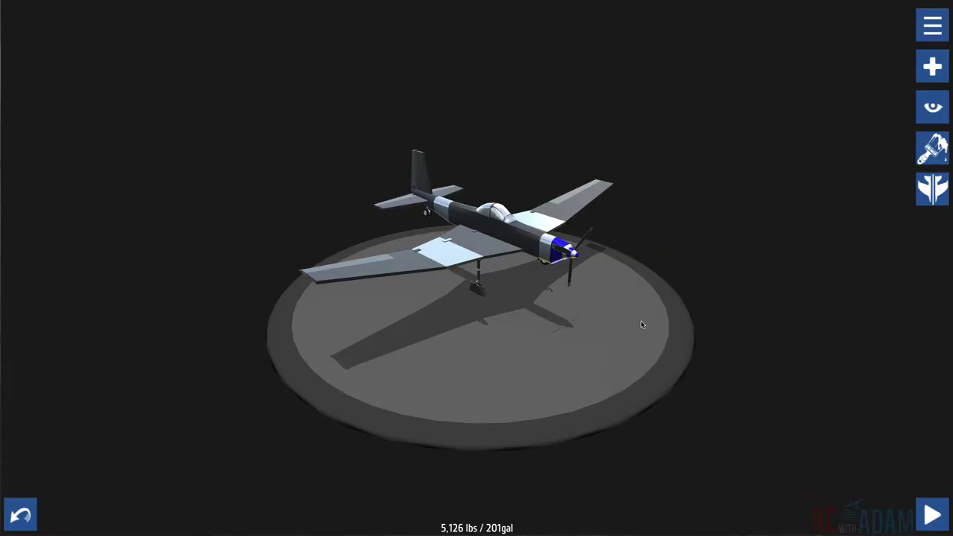
Step: Load the saved Citation Fighter and DragonWing aircraft one after the other and inspect them in the designer
{"action": "left_click_drag", "start_coordinate": [641, 325], "coordinate": [533, 330]}
{"action": "left_click_drag", "start_coordinate": [594, 341], "coordinate": [523, 368]}
{"action": "scroll", "coordinate": [522, 324], "scroll_direction": "up", "scroll_amount": 3}
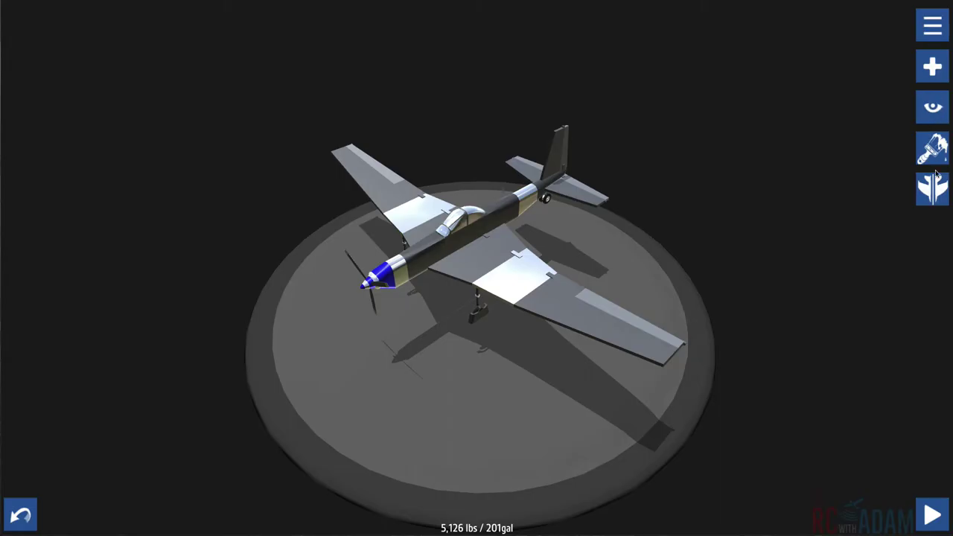
{"action": "left_click", "coordinate": [939, 26]}
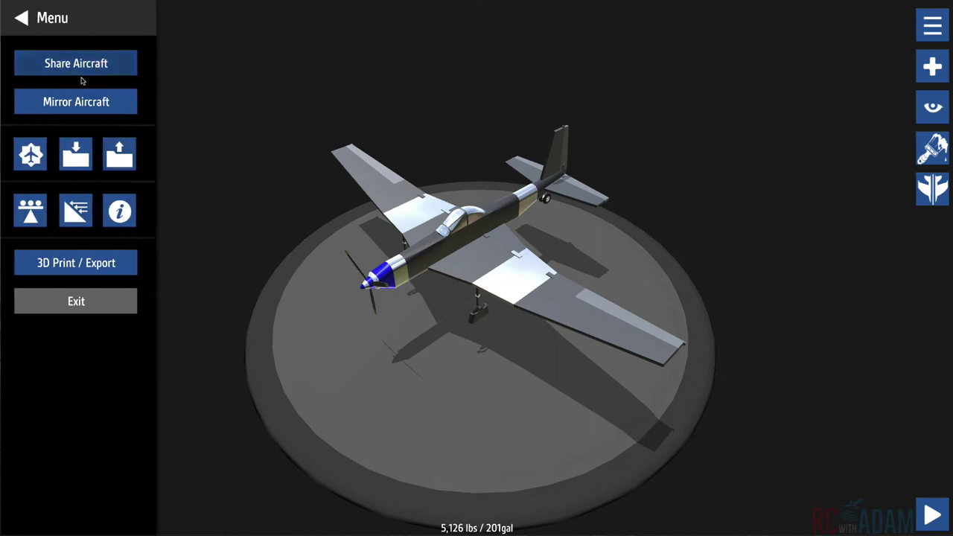
{"action": "left_click", "coordinate": [115, 154]}
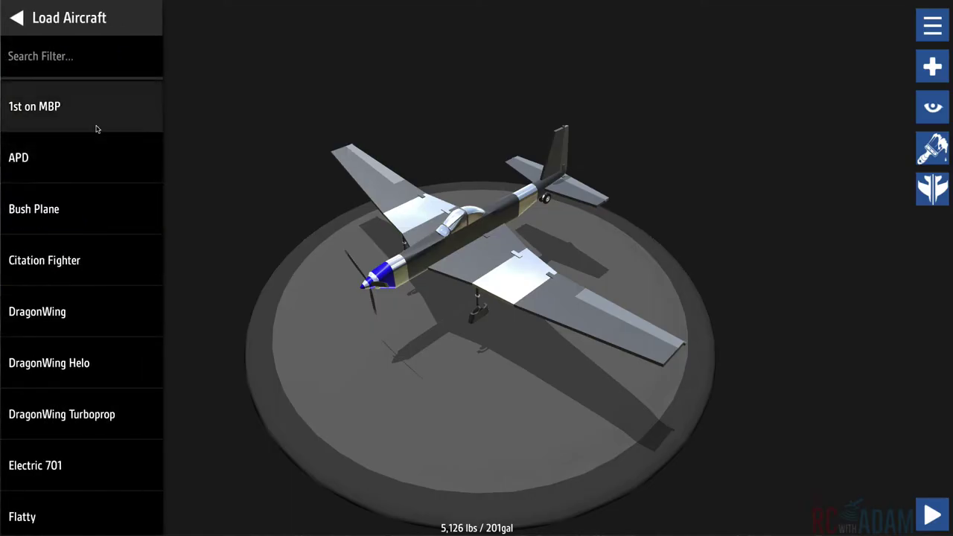
{"action": "left_click", "coordinate": [59, 256]}
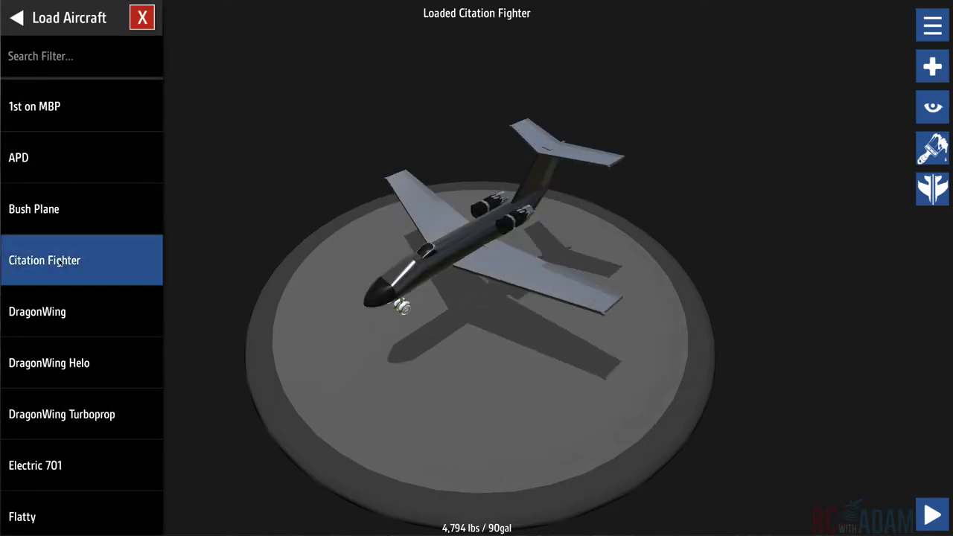
{"action": "left_click", "coordinate": [102, 320]}
{"action": "left_click", "coordinate": [468, 247]}
{"action": "left_click_drag", "start_coordinate": [468, 247], "coordinate": [453, 237]}
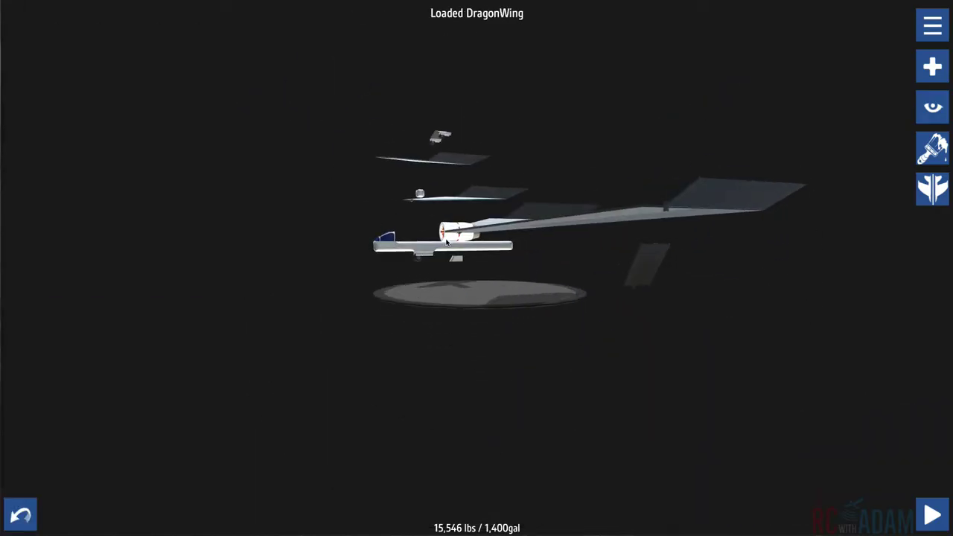
Step: Load the saved Gyrocopter, MonsterDuck and SpeedyProp Tiny aircraft in turn and inspect each one
{"action": "scroll", "coordinate": [453, 236], "scroll_direction": "up", "scroll_amount": 5}
{"action": "scroll", "coordinate": [55, 427], "scroll_direction": "down", "scroll_amount": 6}
{"action": "left_click", "coordinate": [56, 302]}
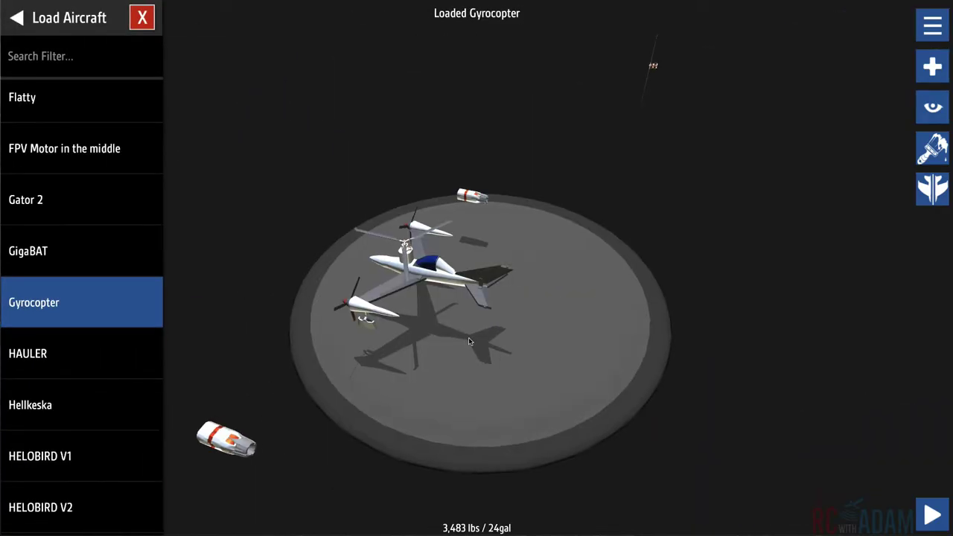
{"action": "scroll", "coordinate": [467, 342], "scroll_direction": "up", "scroll_amount": 4}
{"action": "left_click", "coordinate": [464, 352]}
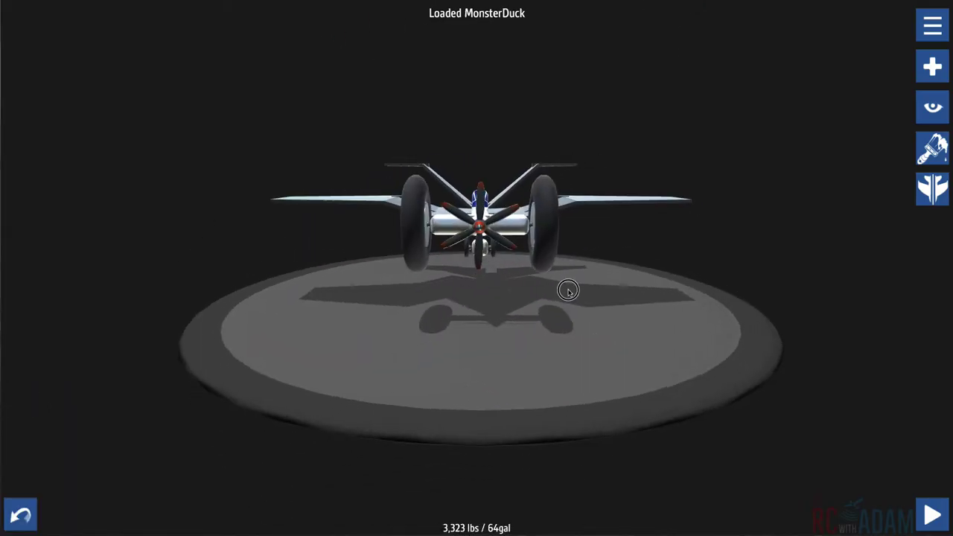
{"action": "left_click_drag", "start_coordinate": [567, 290], "coordinate": [568, 287]}
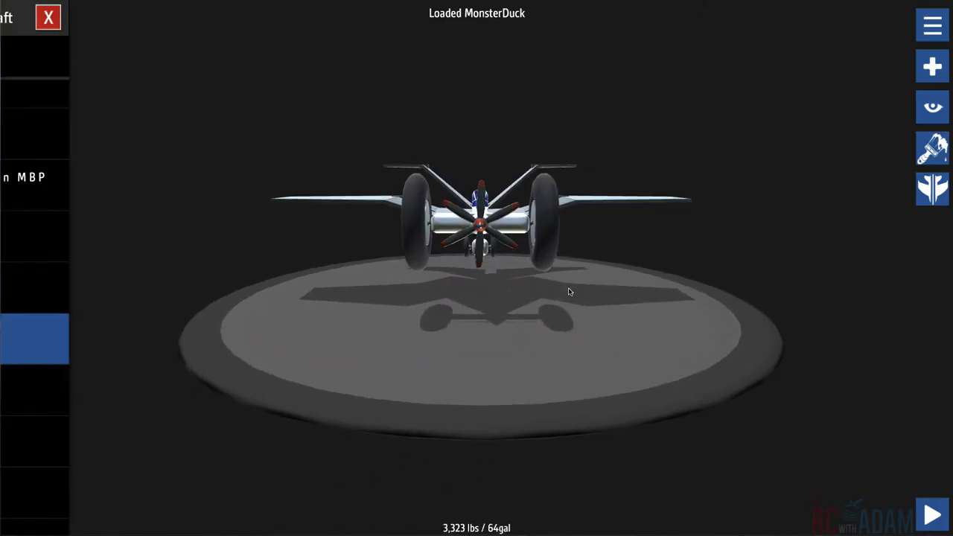
{"action": "scroll", "coordinate": [515, 304], "scroll_direction": "up", "scroll_amount": 4}
{"action": "left_click_drag", "start_coordinate": [517, 325], "coordinate": [472, 352]}
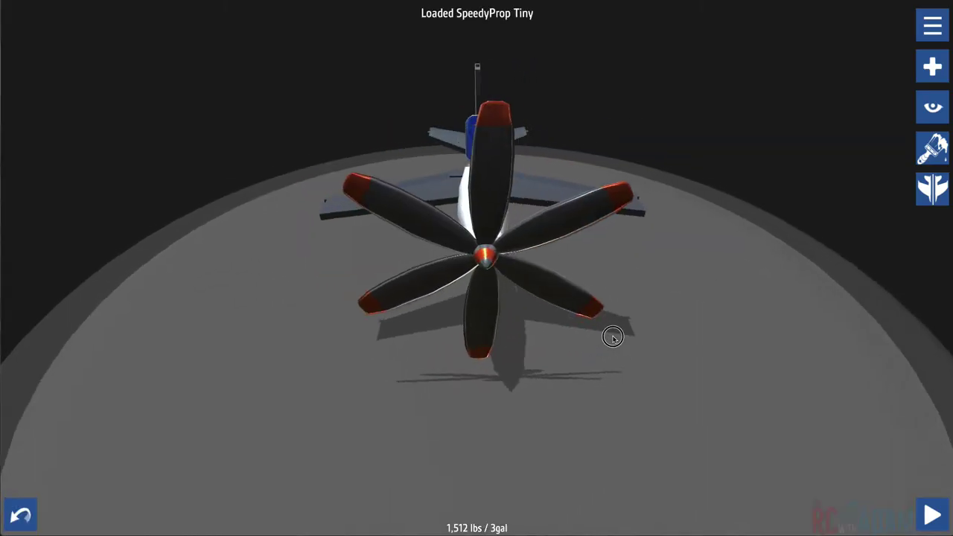
{"action": "left_click_drag", "start_coordinate": [612, 337], "coordinate": [717, 302]}
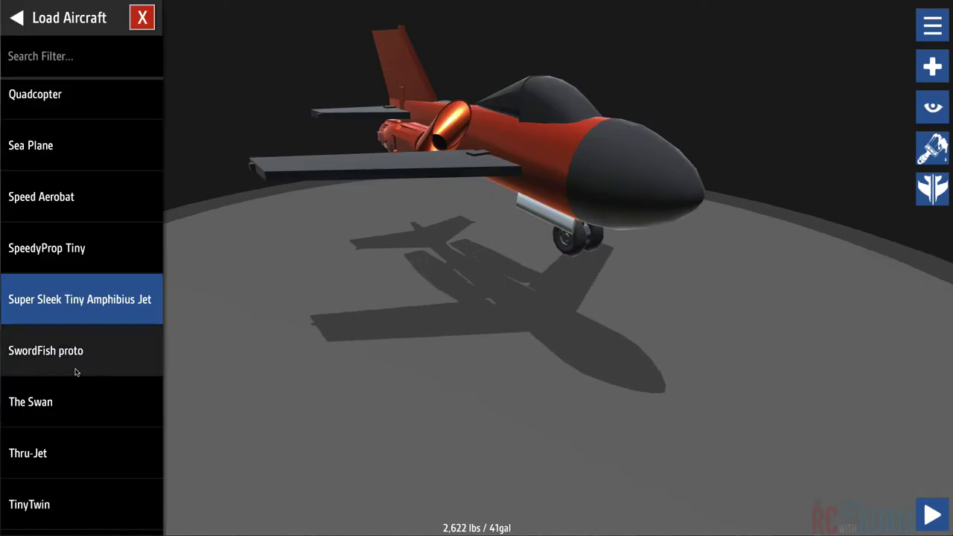
Step: Load the saved SwordFish proto and The Swan aircraft for viewing, and close the list of saved aircraft
{"action": "left_click", "coordinate": [56, 364]}
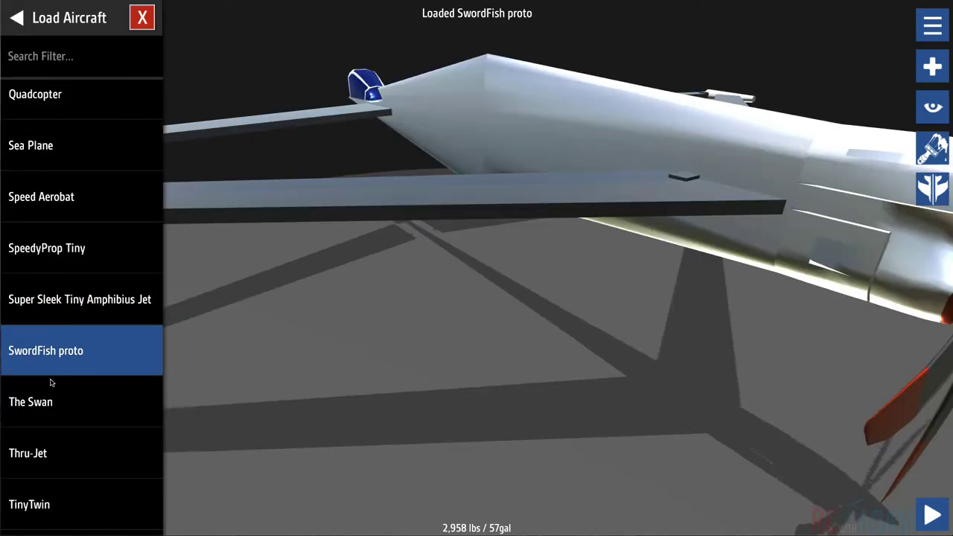
{"action": "scroll", "coordinate": [63, 357], "scroll_direction": "down", "scroll_amount": 5}
{"action": "left_click", "coordinate": [54, 171]}
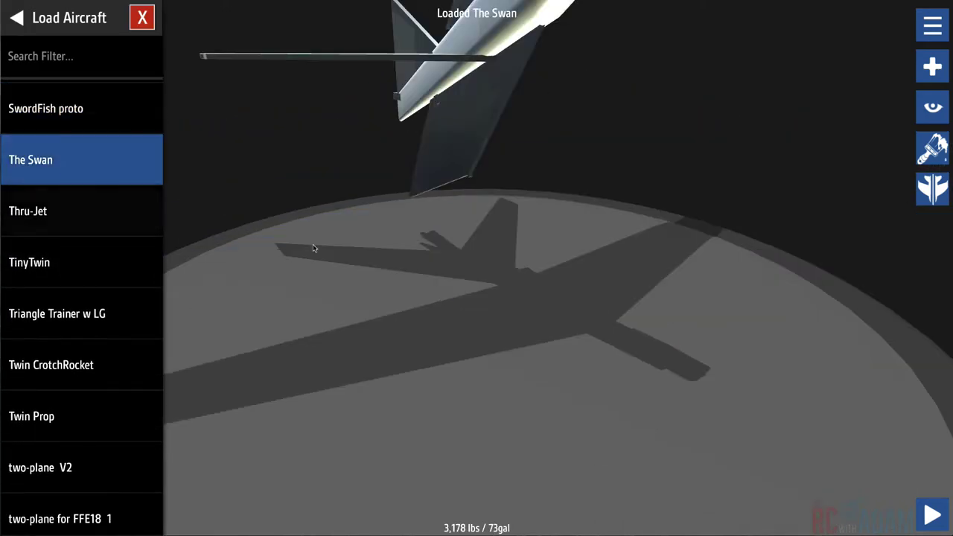
{"action": "scroll", "coordinate": [271, 248], "scroll_direction": "down", "scroll_amount": 5}
{"action": "left_click_drag", "start_coordinate": [272, 248], "coordinate": [269, 312]}
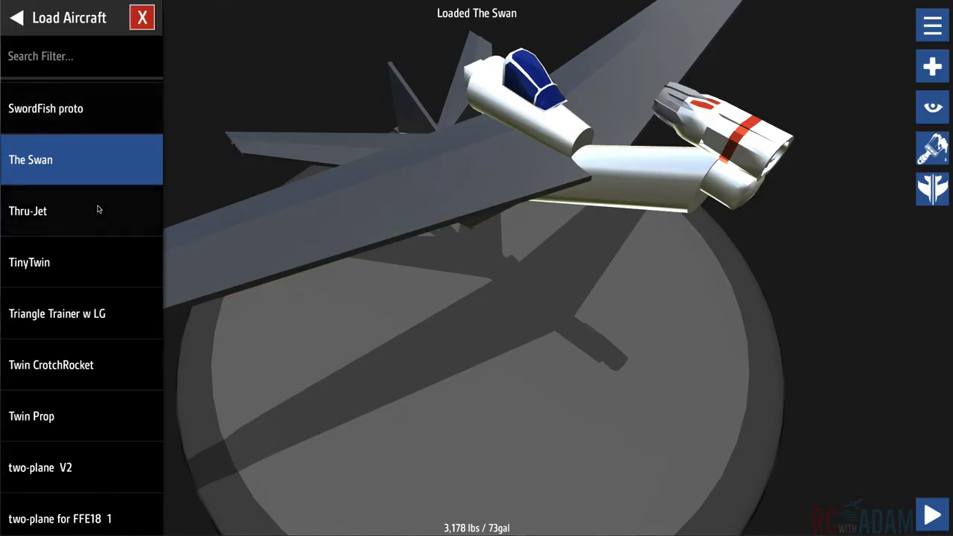
{"action": "scroll", "coordinate": [102, 207], "scroll_direction": "down", "scroll_amount": 10}
{"action": "left_click", "coordinate": [23, 20]}
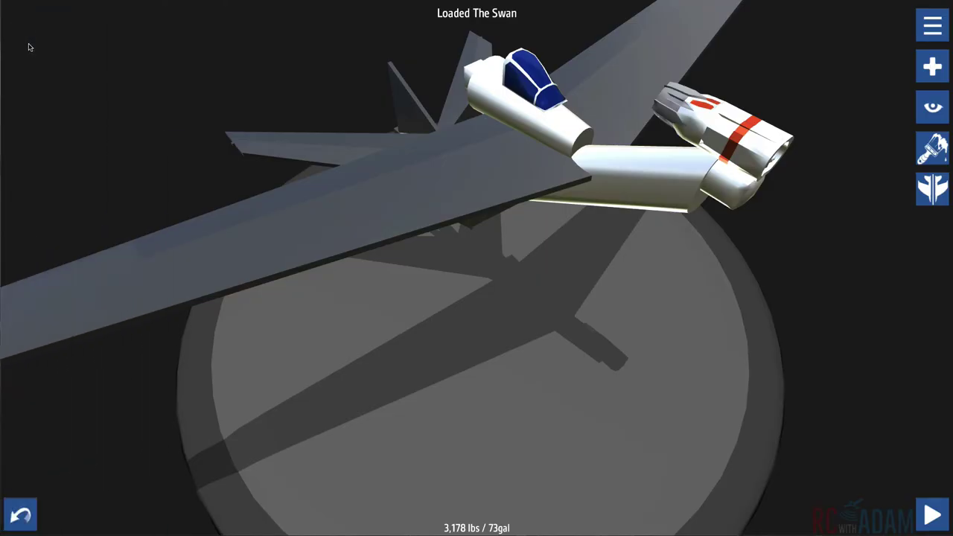
Step: Create a new aircraft in place of the loaded one
{"action": "left_click", "coordinate": [932, 25]}
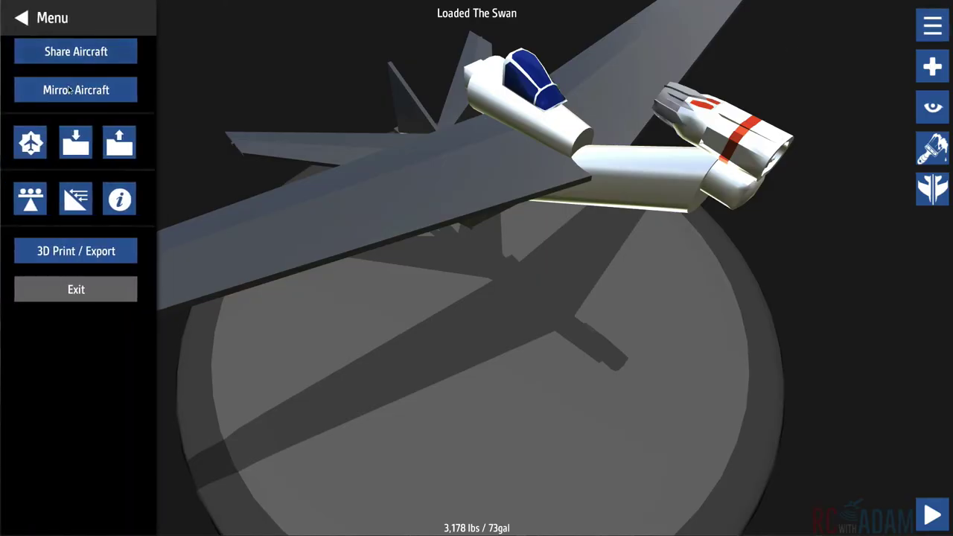
{"action": "left_click", "coordinate": [30, 143]}
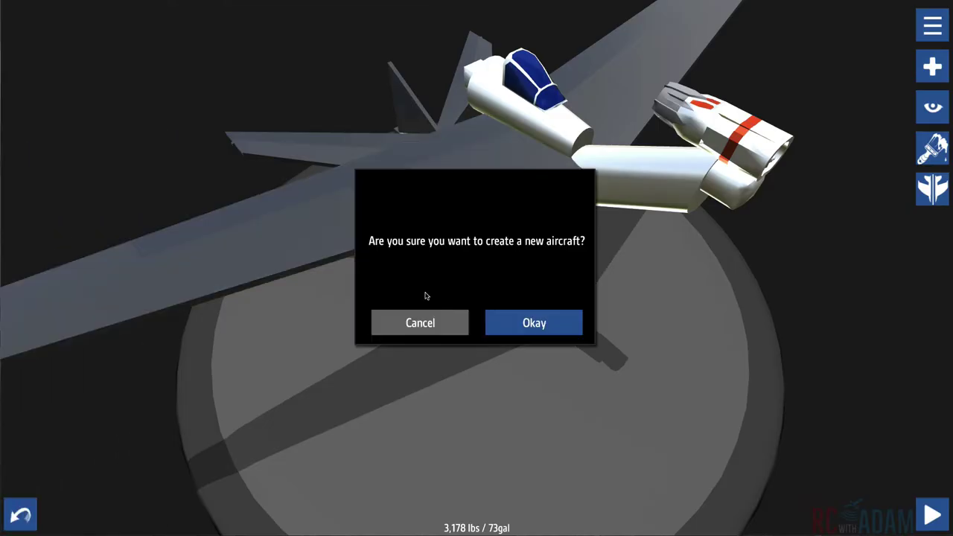
{"action": "left_click", "coordinate": [520, 324]}
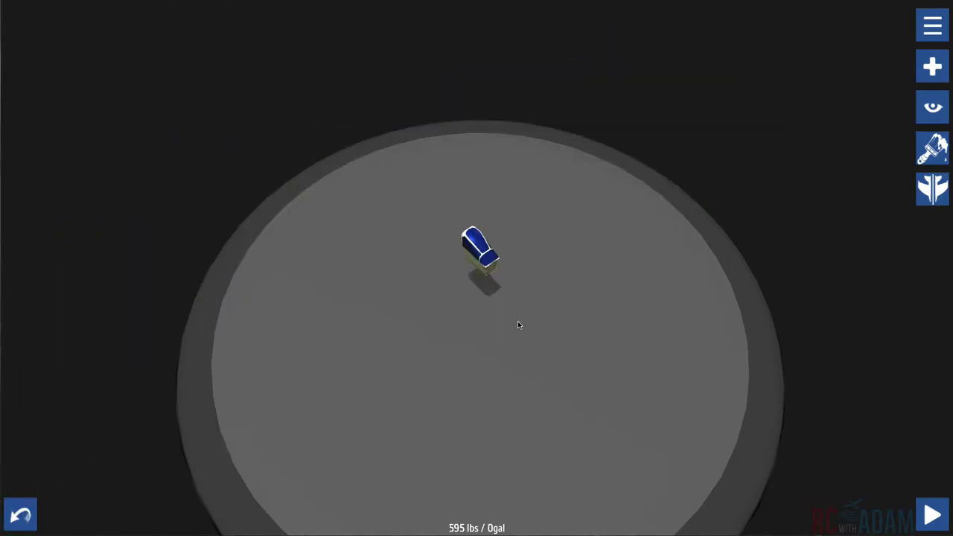
Step: Reposition the starting cockpit canopy and the fuselage block beneath it on the build platform
{"action": "scroll", "coordinate": [547, 304], "scroll_direction": "up", "scroll_amount": 2}
{"action": "left_click_drag", "start_coordinate": [546, 303], "coordinate": [459, 247]}
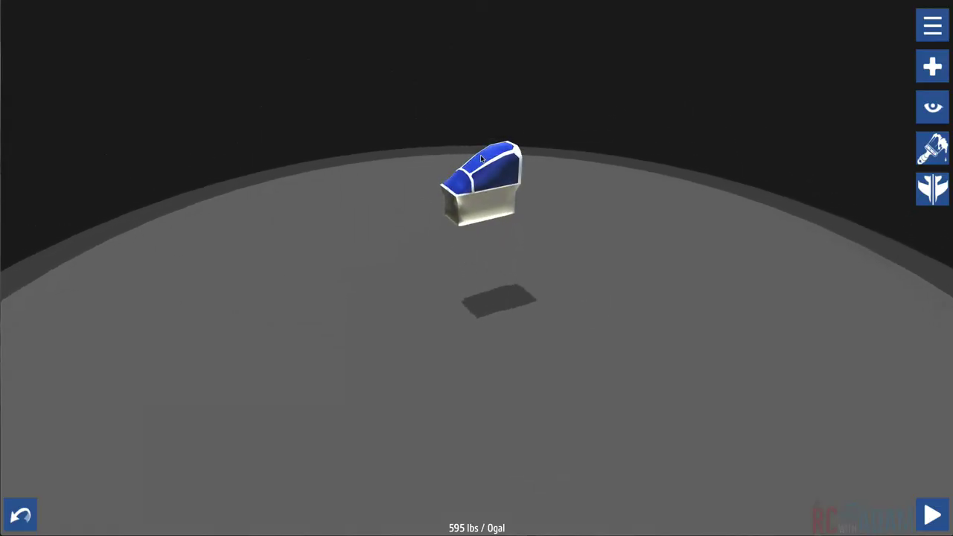
{"action": "left_click_drag", "start_coordinate": [493, 172], "coordinate": [492, 161]}
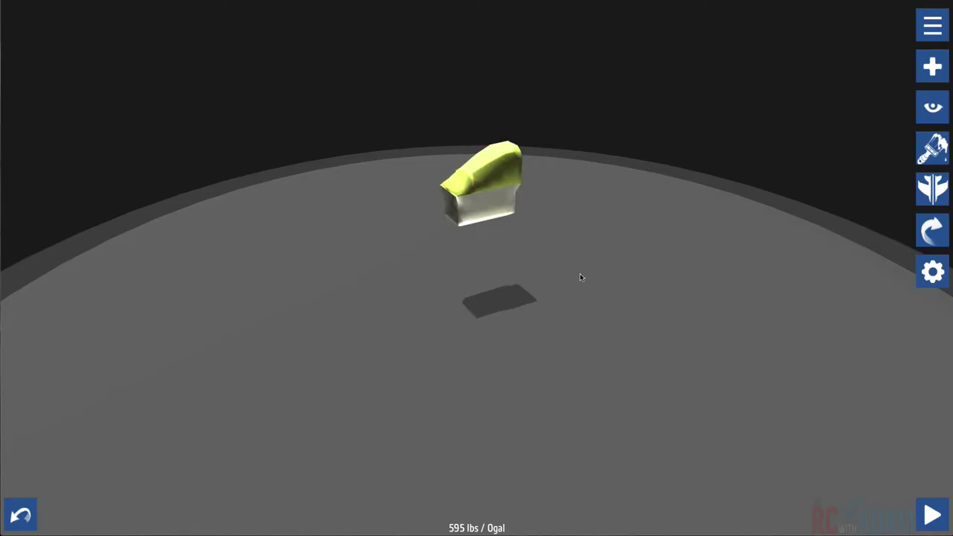
{"action": "left_click_drag", "start_coordinate": [580, 277], "coordinate": [501, 296]}
{"action": "left_click_drag", "start_coordinate": [516, 169], "coordinate": [585, 144]}
{"action": "left_click_drag", "start_coordinate": [500, 215], "coordinate": [584, 188]}
Step: Reposition the front fuselage block and the cockpit canopy so that a long fuselage section extends behind the canopy
{"action": "left_click_drag", "start_coordinate": [487, 299], "coordinate": [187, 279]}
{"action": "left_click_drag", "start_coordinate": [487, 283], "coordinate": [523, 311]}
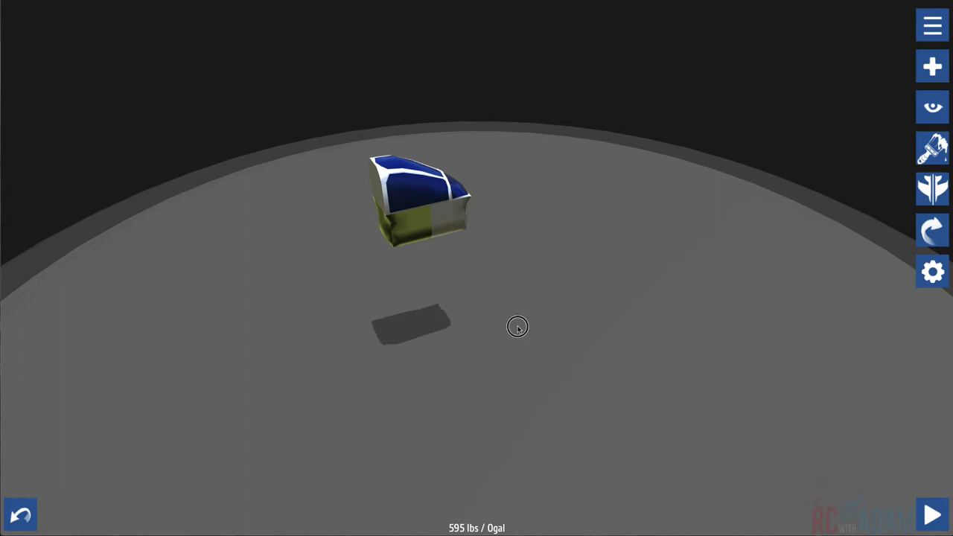
{"action": "left_click_drag", "start_coordinate": [517, 328], "coordinate": [707, 361]}
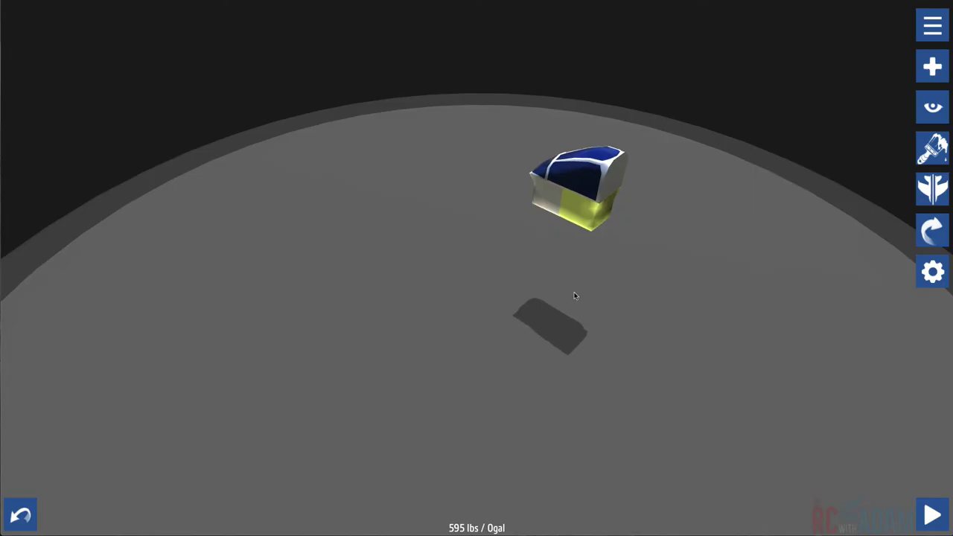
{"action": "left_click_drag", "start_coordinate": [574, 295], "coordinate": [403, 234]}
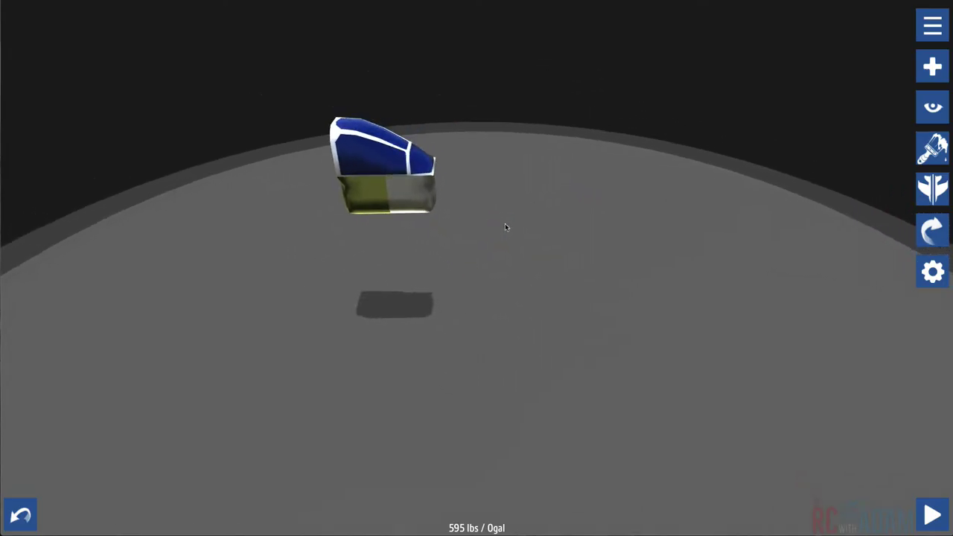
{"action": "left_click_drag", "start_coordinate": [504, 227], "coordinate": [465, 236]}
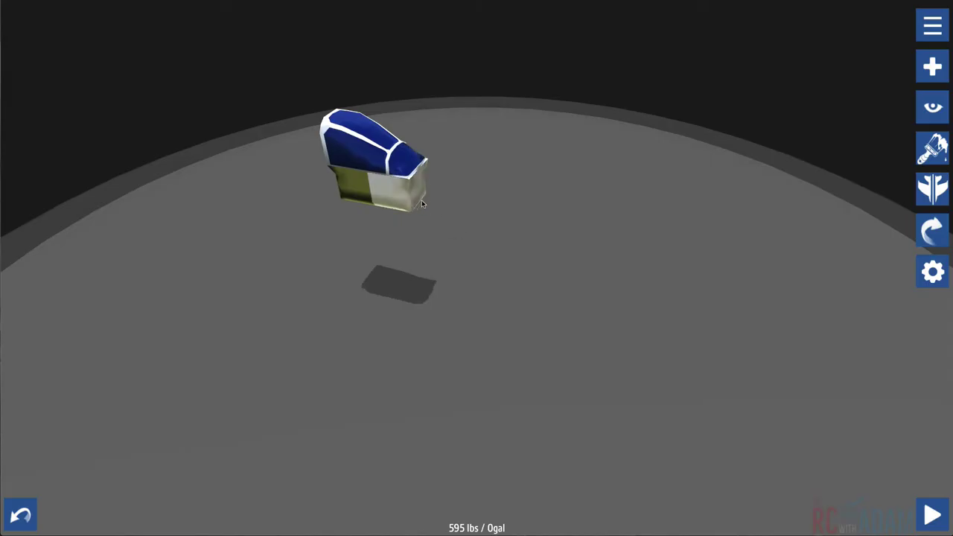
{"action": "scroll", "coordinate": [437, 210], "scroll_direction": "down", "scroll_amount": 1}
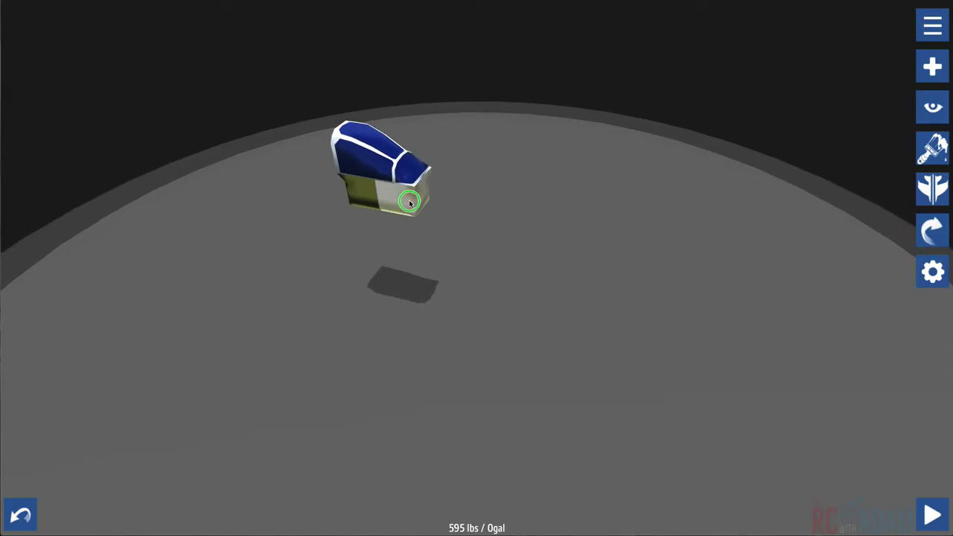
{"action": "left_click_drag", "start_coordinate": [409, 201], "coordinate": [513, 217]}
{"action": "left_click_drag", "start_coordinate": [393, 160], "coordinate": [525, 197]}
{"action": "left_click_drag", "start_coordinate": [501, 273], "coordinate": [584, 332]}
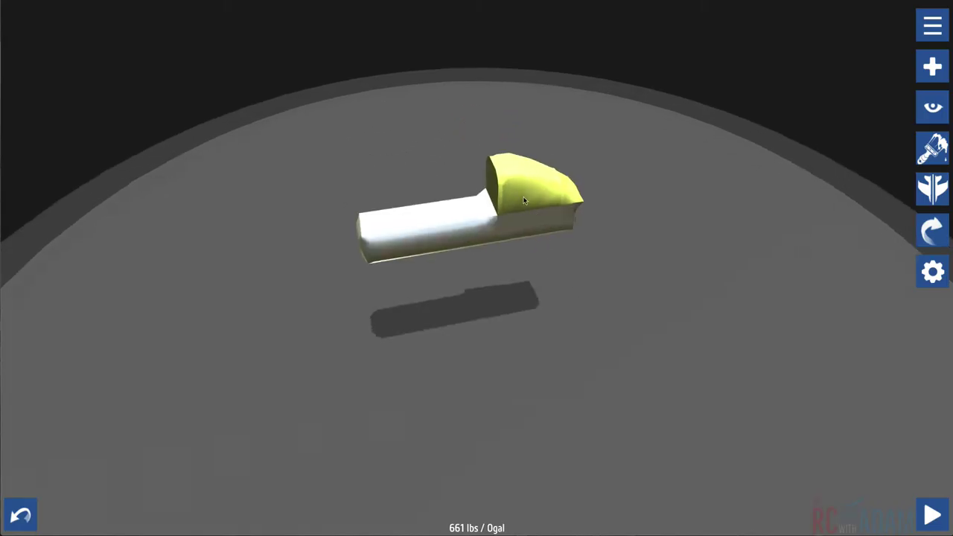
Step: Slide the cockpit canopy backward along the original fuselage block so that more of the block extends ahead of it
{"action": "left_click_drag", "start_coordinate": [506, 190], "coordinate": [439, 202]}
{"action": "left_click_drag", "start_coordinate": [573, 325], "coordinate": [546, 305]}
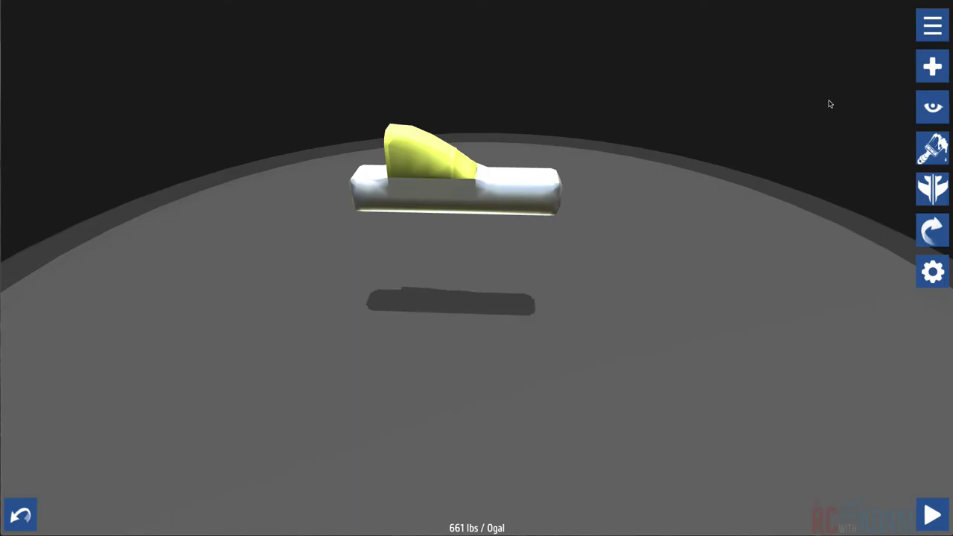
{"action": "scroll", "coordinate": [861, 67], "scroll_direction": "up", "scroll_amount": 1}
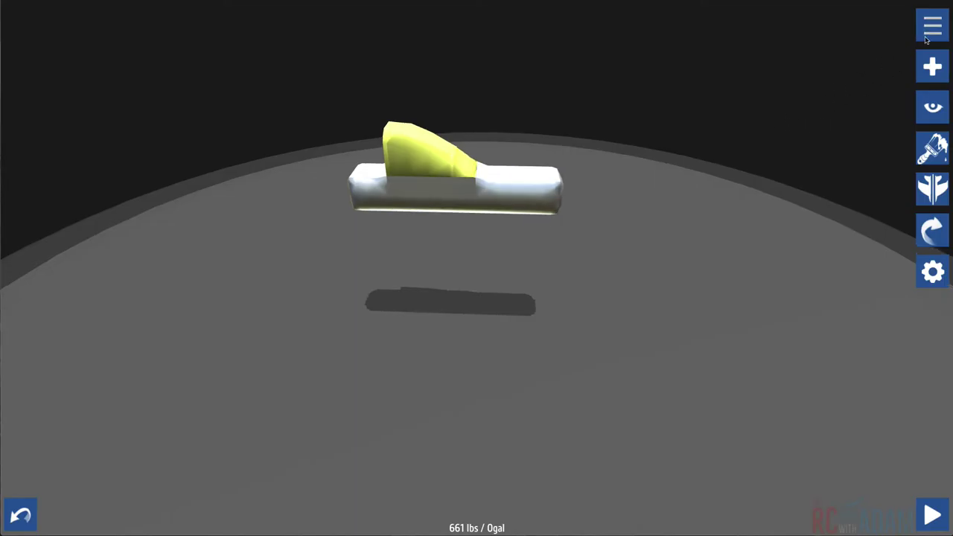
Step: Add a Fuselage Block from the structural parts to the build platform beside the existing aircraft
{"action": "left_click", "coordinate": [932, 68]}
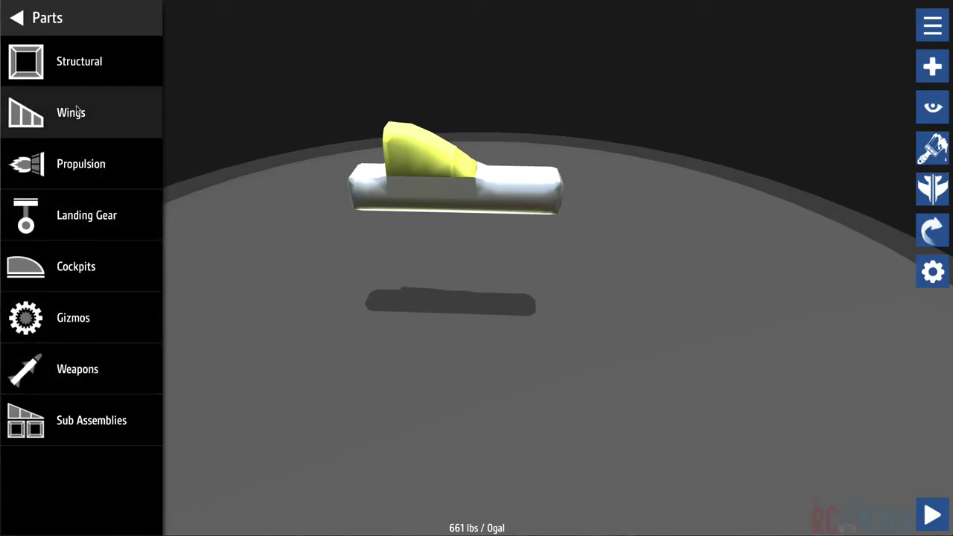
{"action": "left_click", "coordinate": [81, 67]}
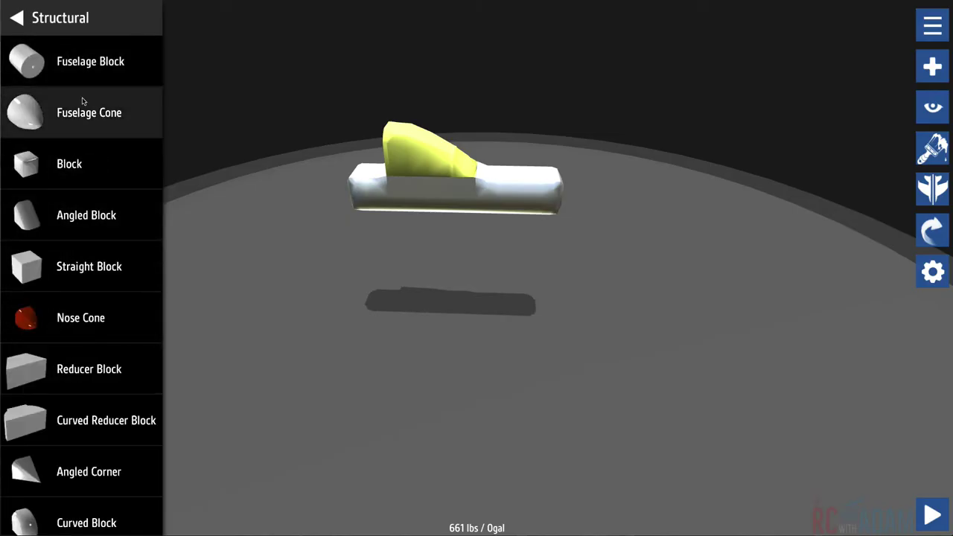
{"action": "left_click_drag", "start_coordinate": [417, 260], "coordinate": [241, 291]}
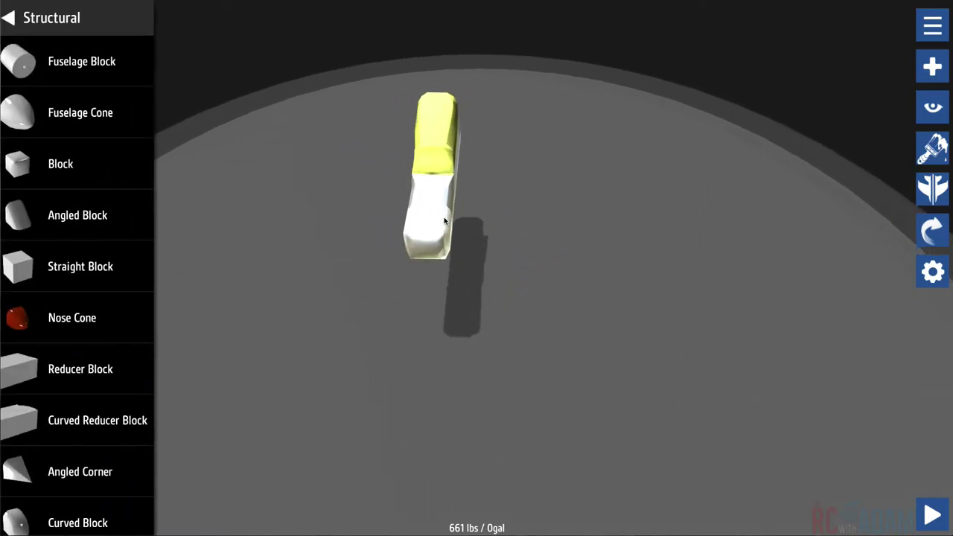
{"action": "left_click_drag", "start_coordinate": [579, 209], "coordinate": [516, 195]}
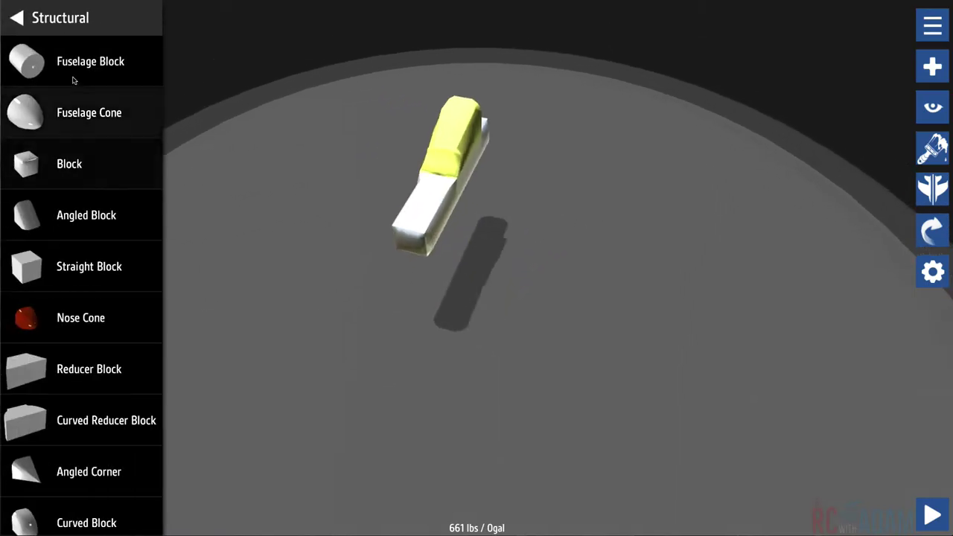
{"action": "mouse_move", "coordinate": [70, 65]}
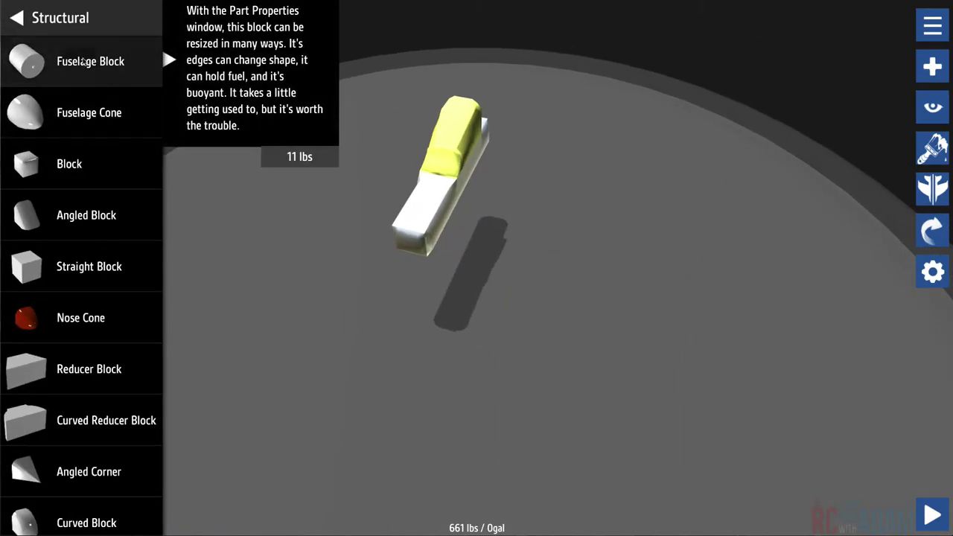
{"action": "left_click_drag", "start_coordinate": [52, 61], "coordinate": [576, 202]}
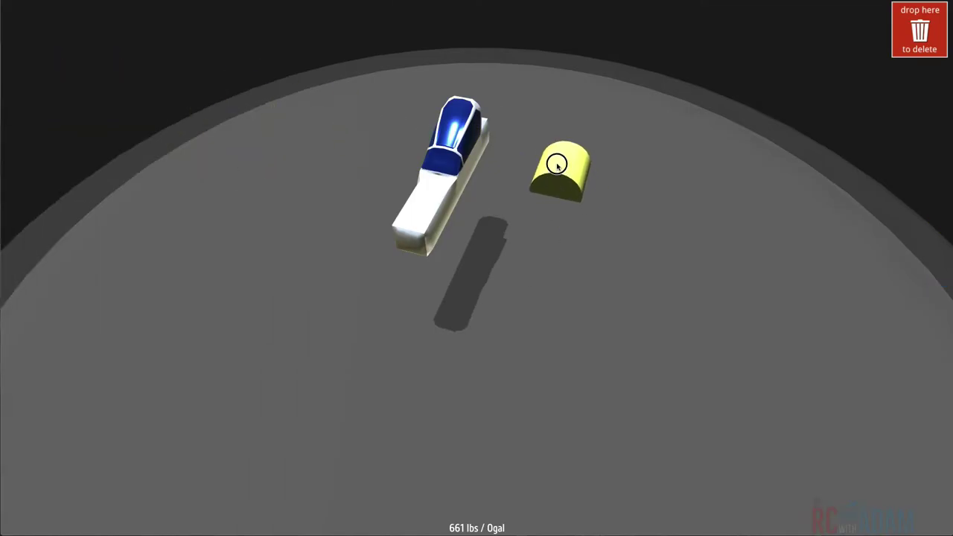
Step: Raise the new fuselage block clear of the platform floor and position it alongside the cockpit
{"action": "left_click_drag", "start_coordinate": [556, 163], "coordinate": [553, 137]}
{"action": "left_click_drag", "start_coordinate": [615, 279], "coordinate": [480, 252]}
{"action": "left_click_drag", "start_coordinate": [691, 262], "coordinate": [503, 250]}
{"action": "left_click_drag", "start_coordinate": [392, 284], "coordinate": [529, 231]}
{"action": "left_click_drag", "start_coordinate": [550, 294], "coordinate": [558, 339]}
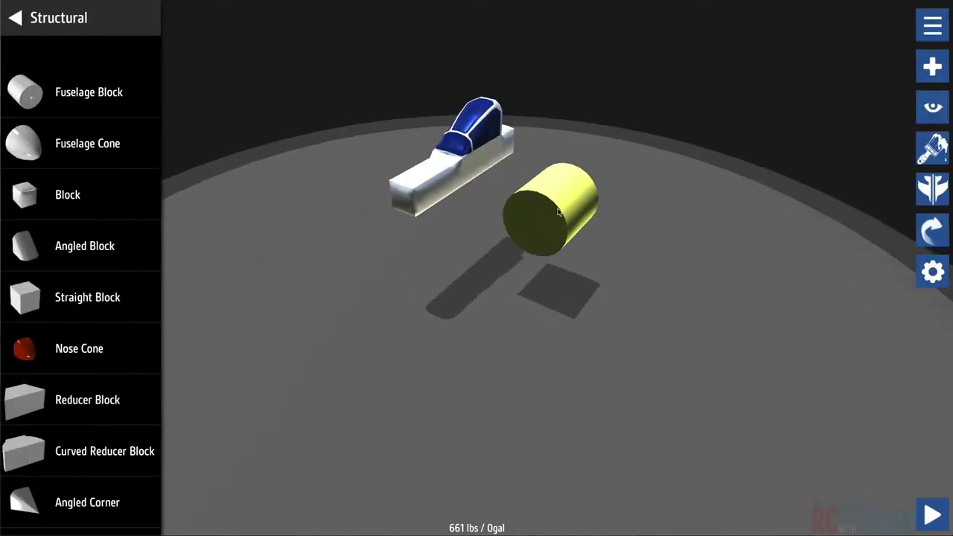
{"action": "left_click_drag", "start_coordinate": [558, 211], "coordinate": [564, 183]}
{"action": "left_click_drag", "start_coordinate": [600, 275], "coordinate": [508, 285]}
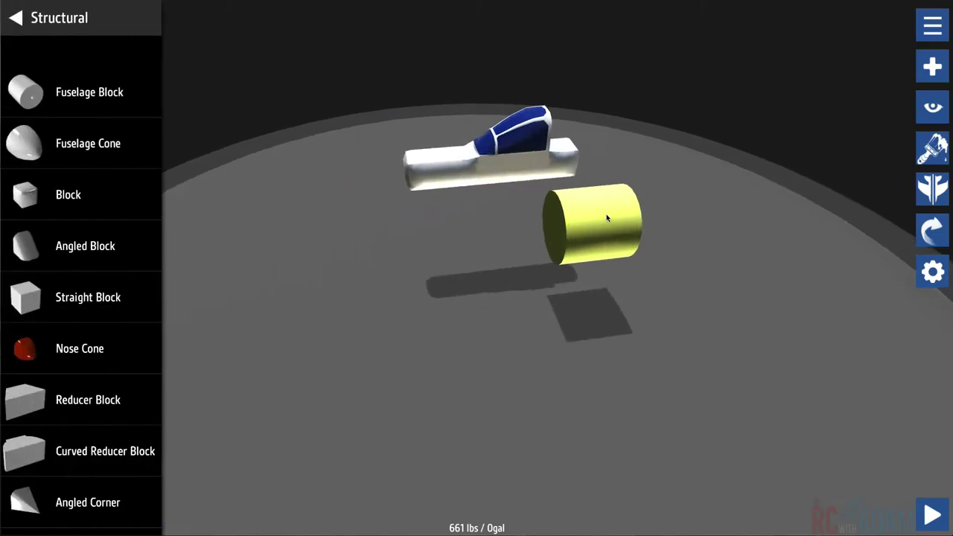
Step: Set the new fuselage block's length to 10 and the width and height of its rear end to 1
{"action": "left_click", "coordinate": [607, 218]}
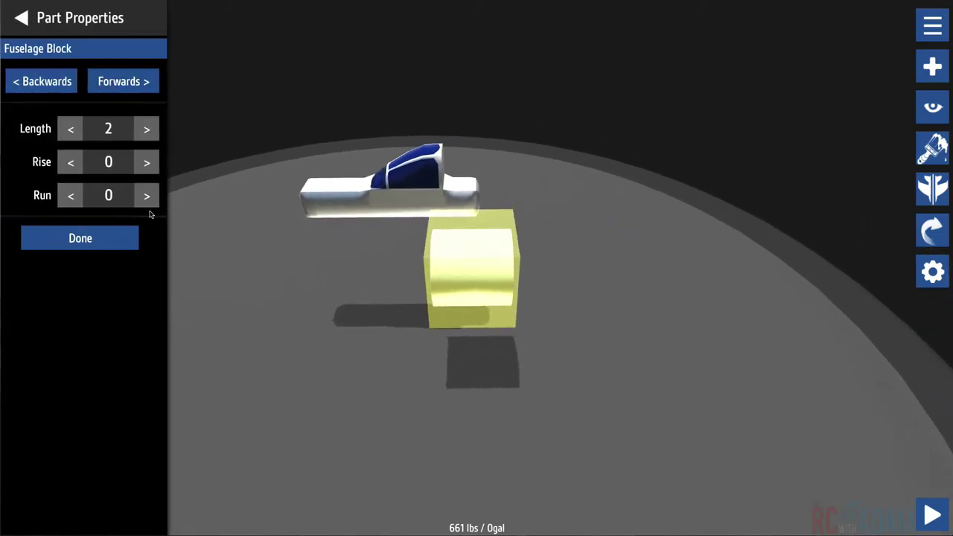
{"action": "left_click", "coordinate": [146, 131]}
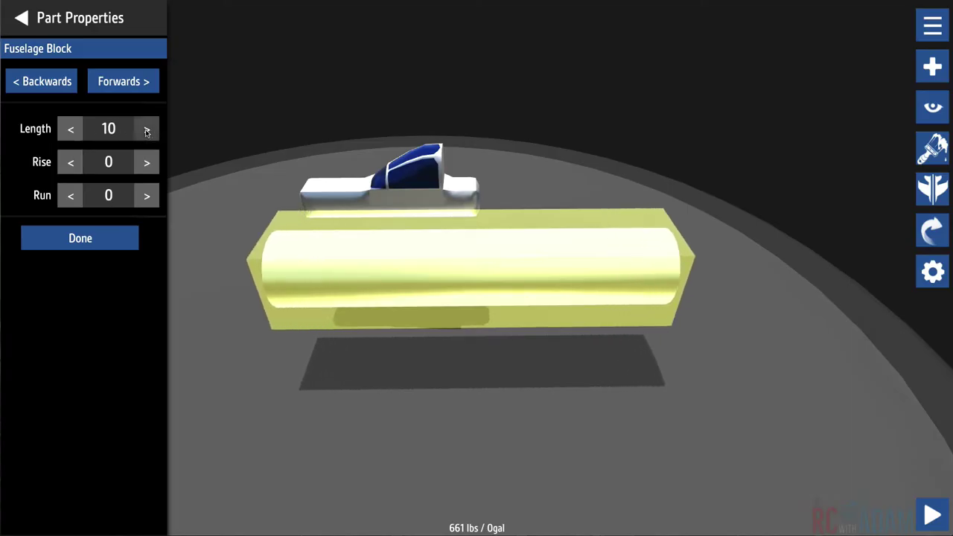
{"action": "left_click_drag", "start_coordinate": [443, 345], "coordinate": [557, 356]}
{"action": "left_click", "coordinate": [41, 87]}
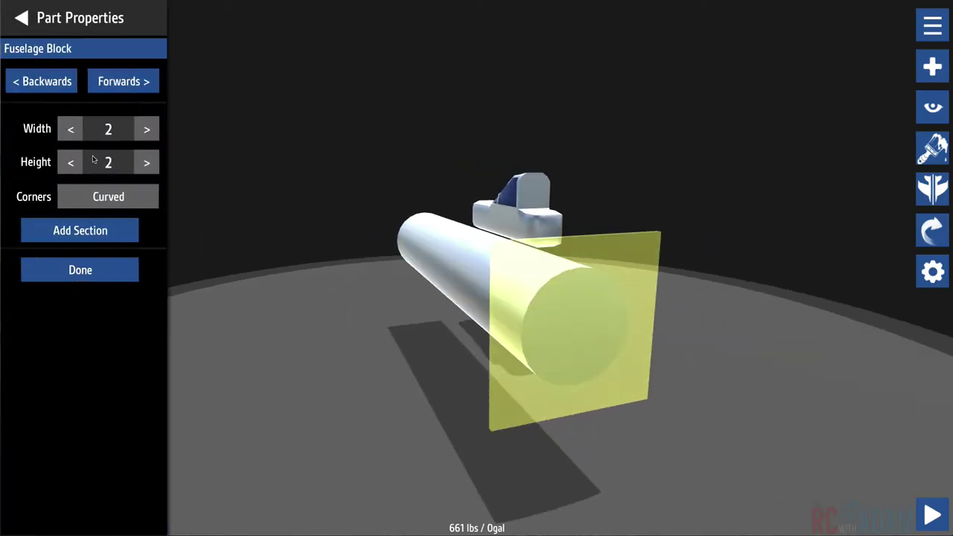
{"action": "left_click", "coordinate": [72, 131]}
{"action": "left_click", "coordinate": [71, 163]}
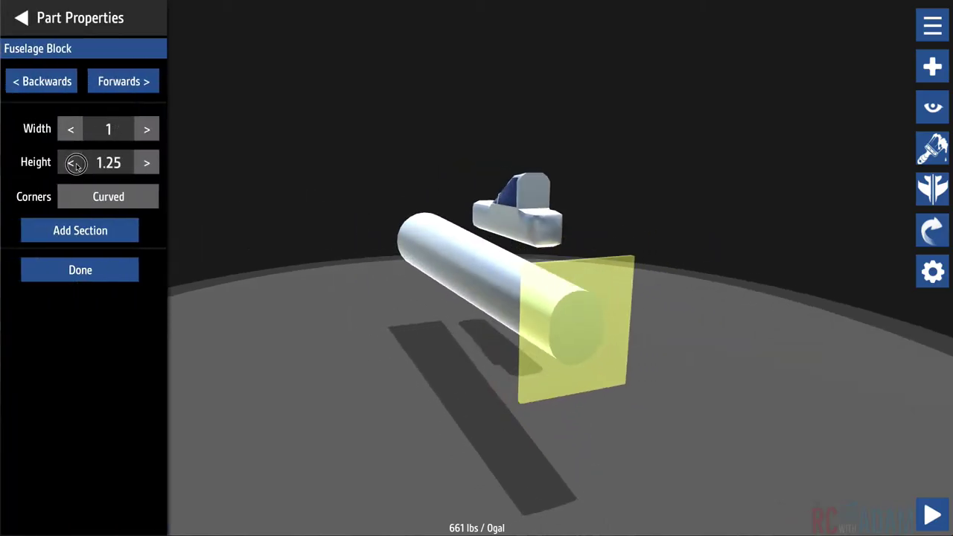
{"action": "left_click_drag", "start_coordinate": [417, 335], "coordinate": [585, 398]}
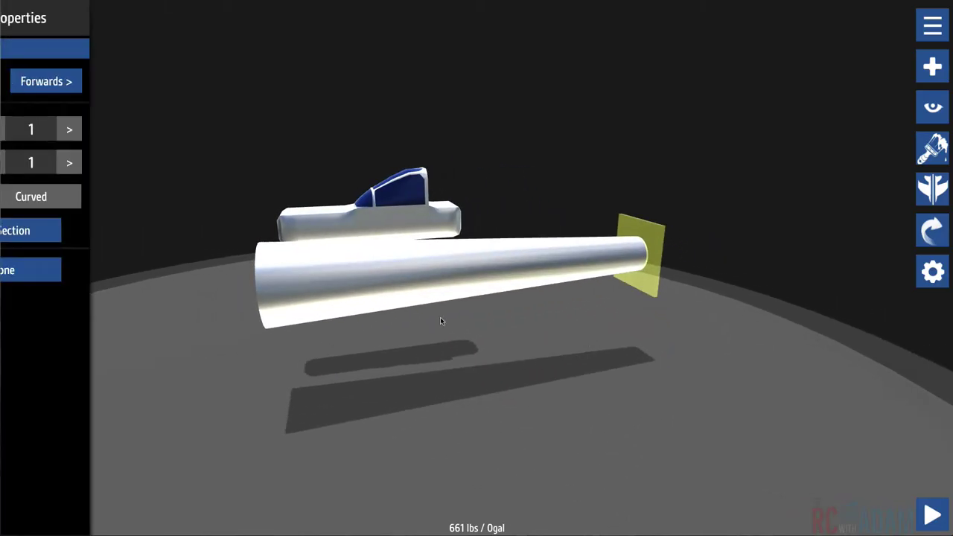
Step: Set the width and height of the block's front end to 1.5 and finish editing the fuselage shape
{"action": "left_click", "coordinate": [120, 83]}
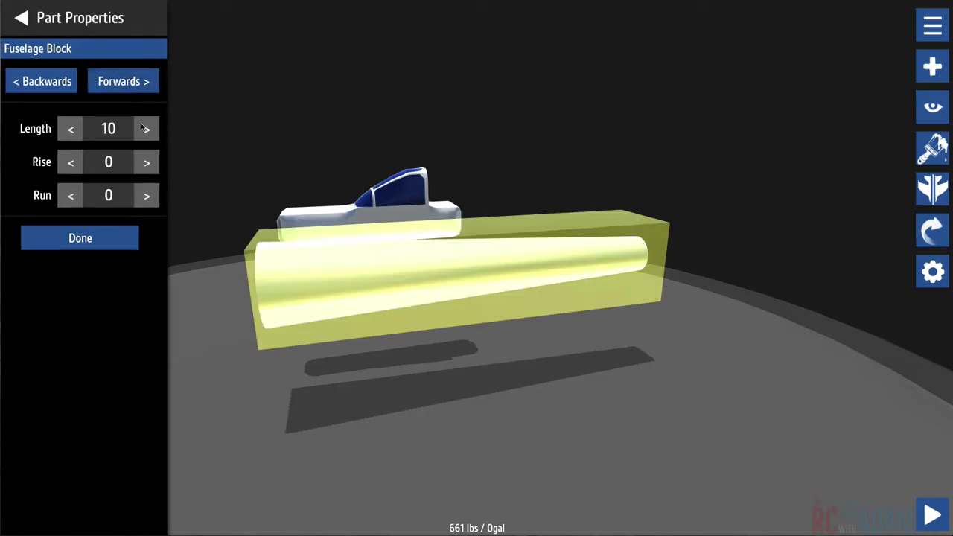
{"action": "left_click", "coordinate": [126, 84]}
{"action": "left_click", "coordinate": [71, 163]}
{"action": "left_click", "coordinate": [72, 163]}
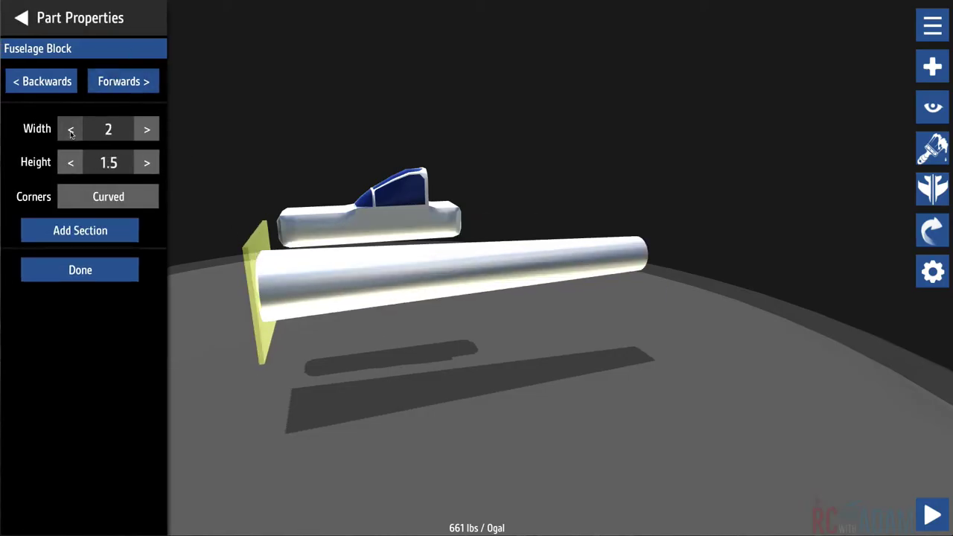
{"action": "left_click", "coordinate": [72, 131]}
{"action": "left_click_drag", "start_coordinate": [317, 462], "coordinate": [472, 419]}
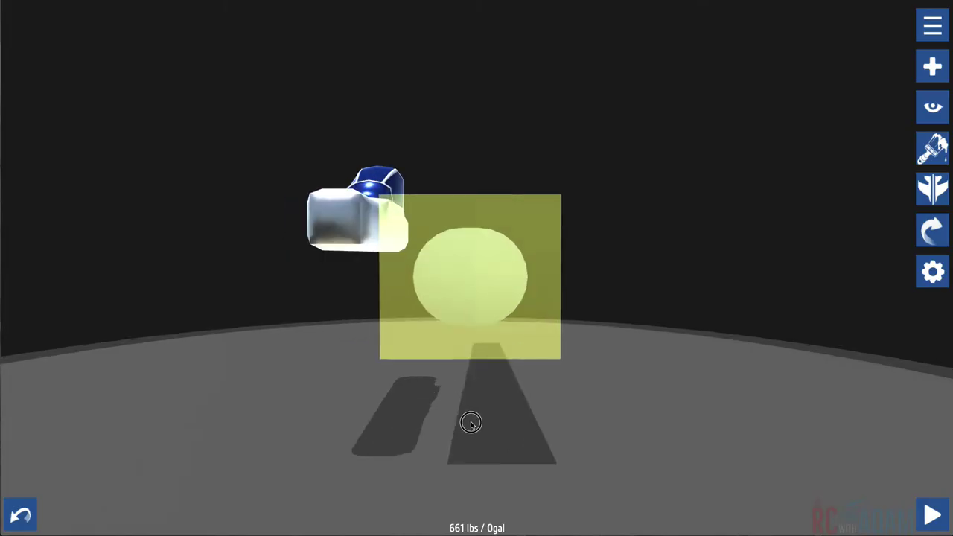
{"action": "left_click", "coordinate": [70, 130]}
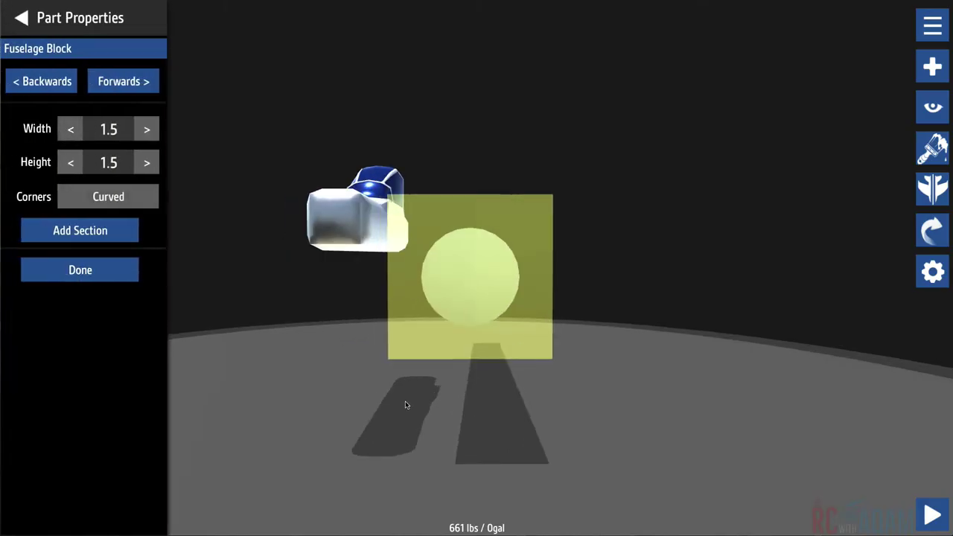
{"action": "left_click_drag", "start_coordinate": [405, 404], "coordinate": [253, 411]}
{"action": "left_click_drag", "start_coordinate": [265, 362], "coordinate": [333, 398]}
{"action": "left_click_drag", "start_coordinate": [410, 189], "coordinate": [402, 192]}
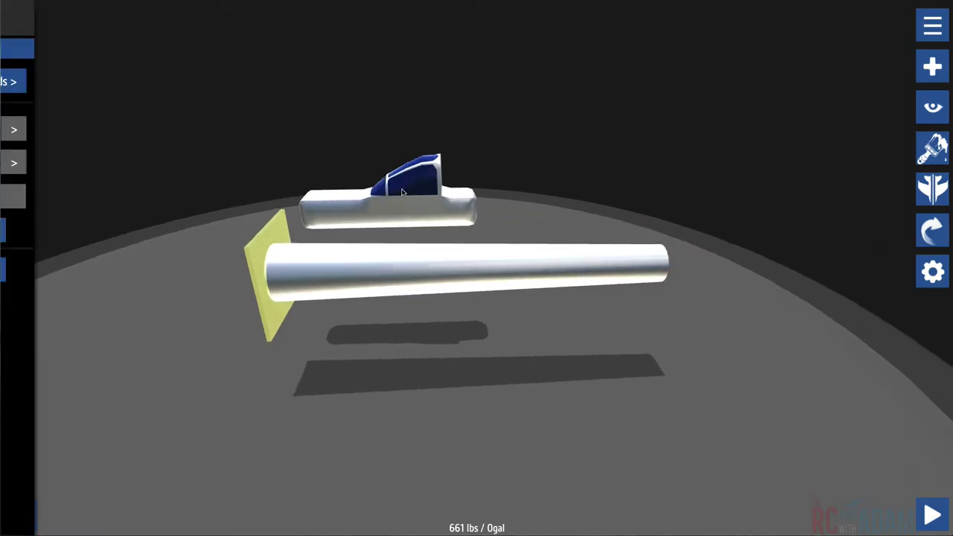
{"action": "left_click", "coordinate": [104, 268]}
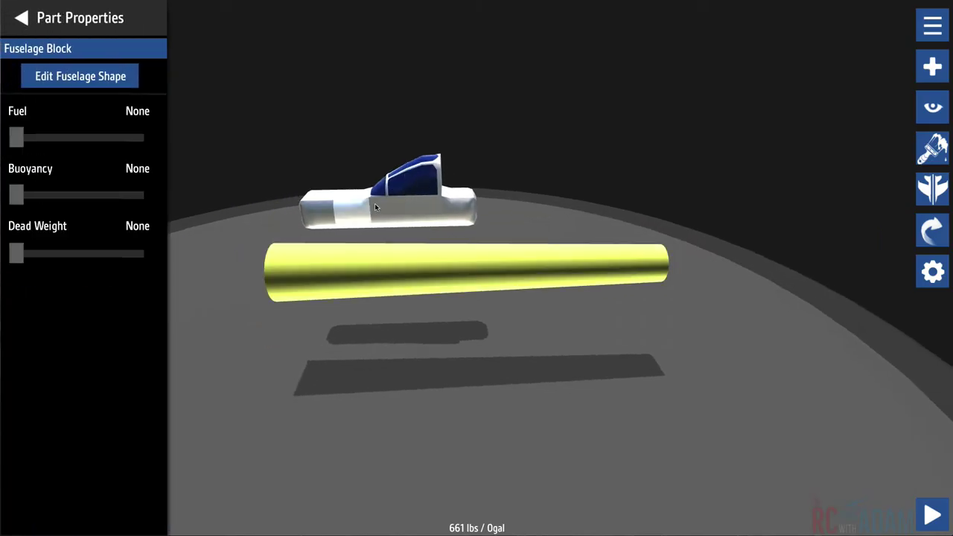
Step: Transfer the cockpit canopy from the old block onto the top of the tapered fuselage, near its wide front end
{"action": "left_click_drag", "start_coordinate": [431, 179], "coordinate": [394, 237]}
{"action": "left_click_drag", "start_coordinate": [410, 300], "coordinate": [582, 389]}
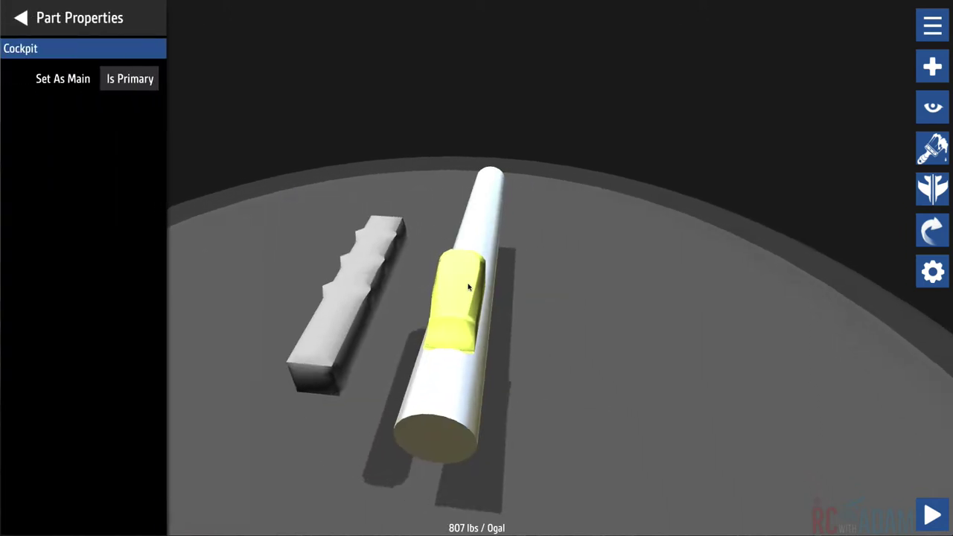
{"action": "left_click_drag", "start_coordinate": [468, 288], "coordinate": [466, 245]}
{"action": "left_click_drag", "start_coordinate": [542, 330], "coordinate": [408, 295]}
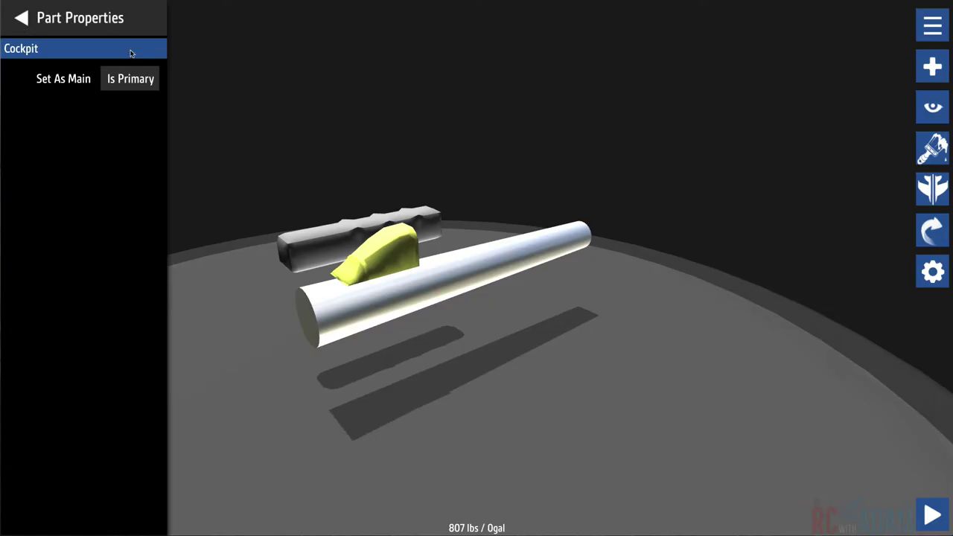
{"action": "left_click_drag", "start_coordinate": [492, 376], "coordinate": [350, 314]}
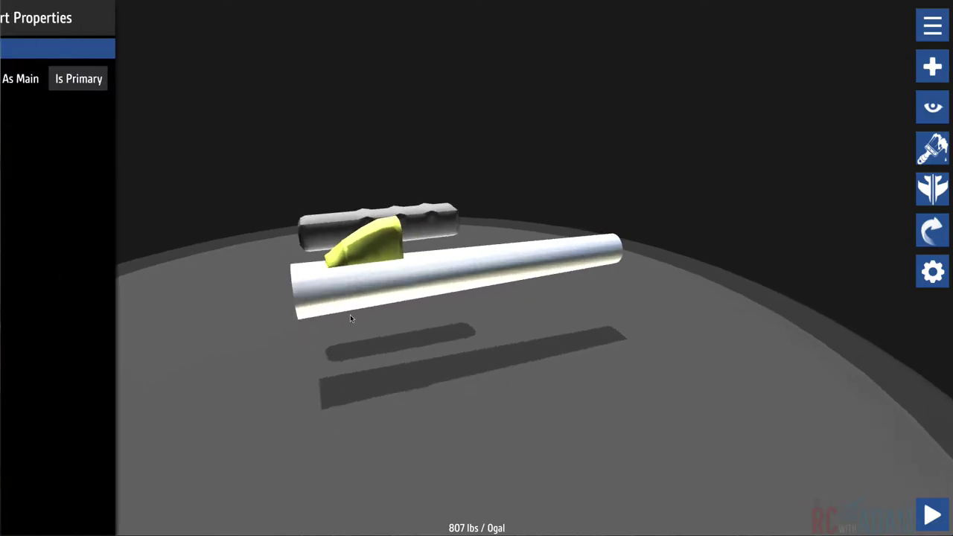
Step: Delete the old fuselage block and move the cockpit canopy slightly farther back along the tapered fuselage
{"action": "left_click", "coordinate": [313, 294]}
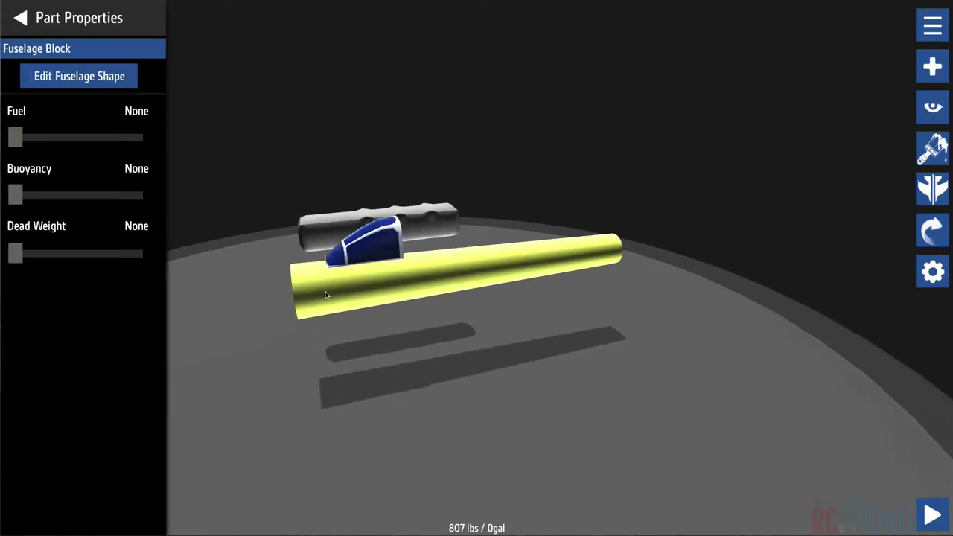
{"action": "left_click_drag", "start_coordinate": [325, 297], "coordinate": [918, 45]}
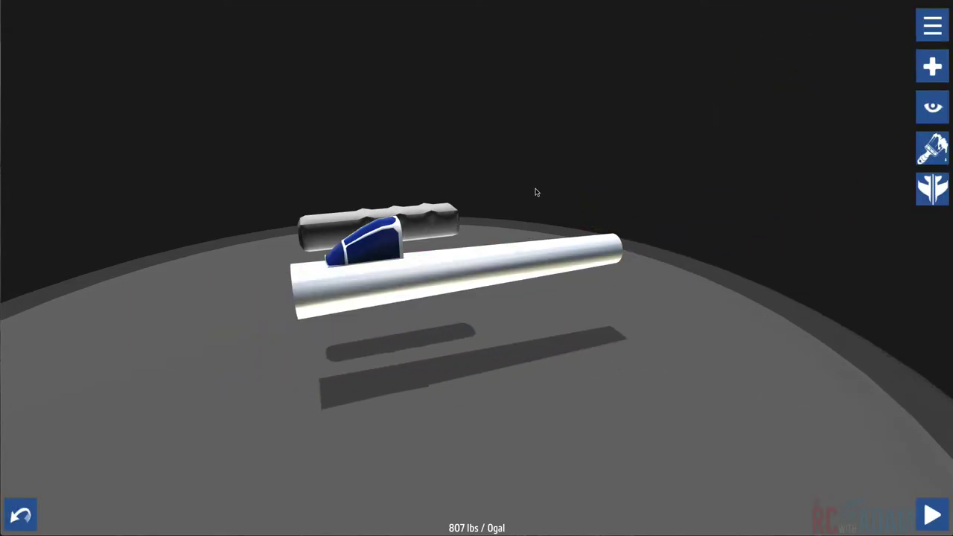
{"action": "left_click_drag", "start_coordinate": [534, 192], "coordinate": [921, 36]}
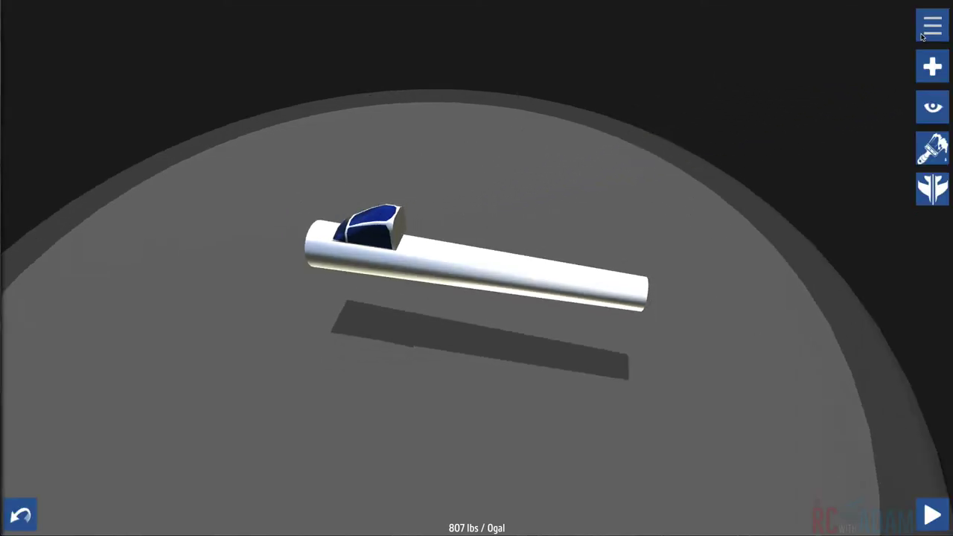
{"action": "left_click_drag", "start_coordinate": [367, 400], "coordinate": [417, 260]}
{"action": "left_click_drag", "start_coordinate": [495, 360], "coordinate": [543, 316]}
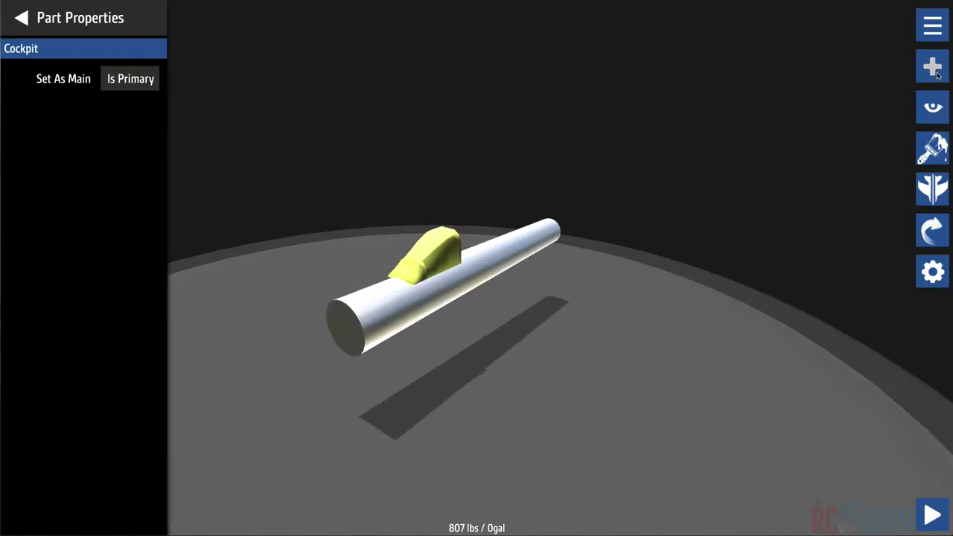
Step: Browse the propulsion parts and attach a propeller engine to the front end of the tapered fuselage
{"action": "left_click", "coordinate": [932, 67]}
{"action": "scroll", "coordinate": [79, 215], "scroll_direction": "down", "scroll_amount": 3}
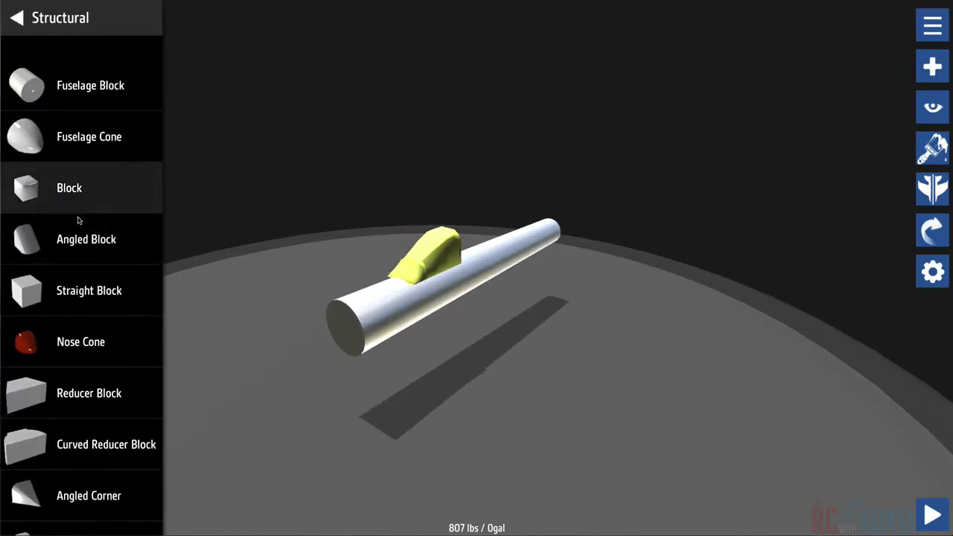
{"action": "scroll", "coordinate": [76, 123], "scroll_direction": "up", "scroll_amount": 5}
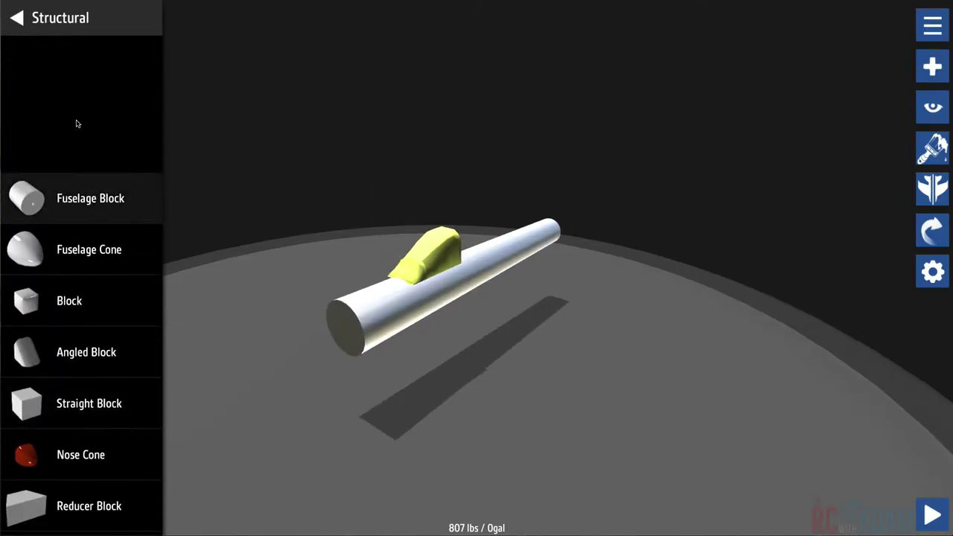
{"action": "left_click", "coordinate": [34, 21]}
{"action": "left_click", "coordinate": [78, 167]}
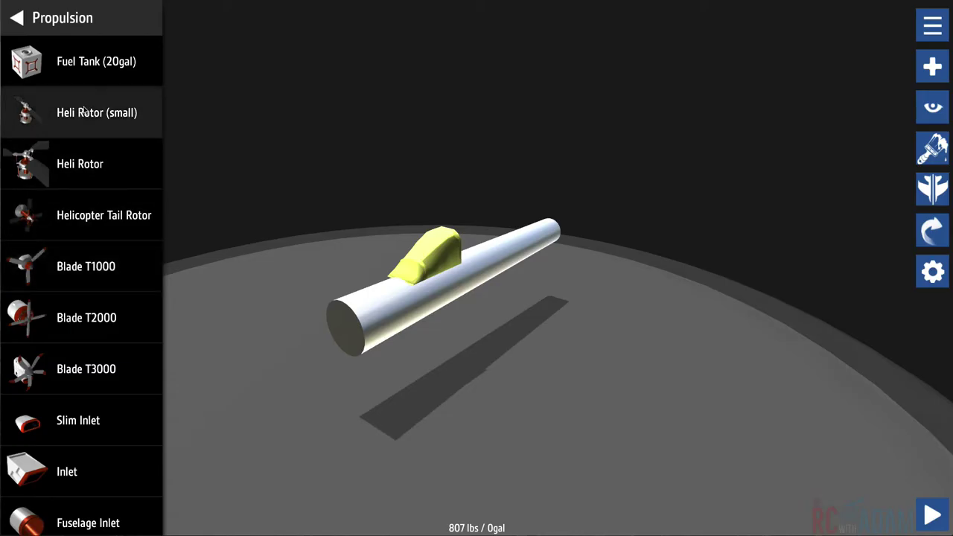
{"action": "scroll", "coordinate": [83, 131], "scroll_direction": "down", "scroll_amount": 1}
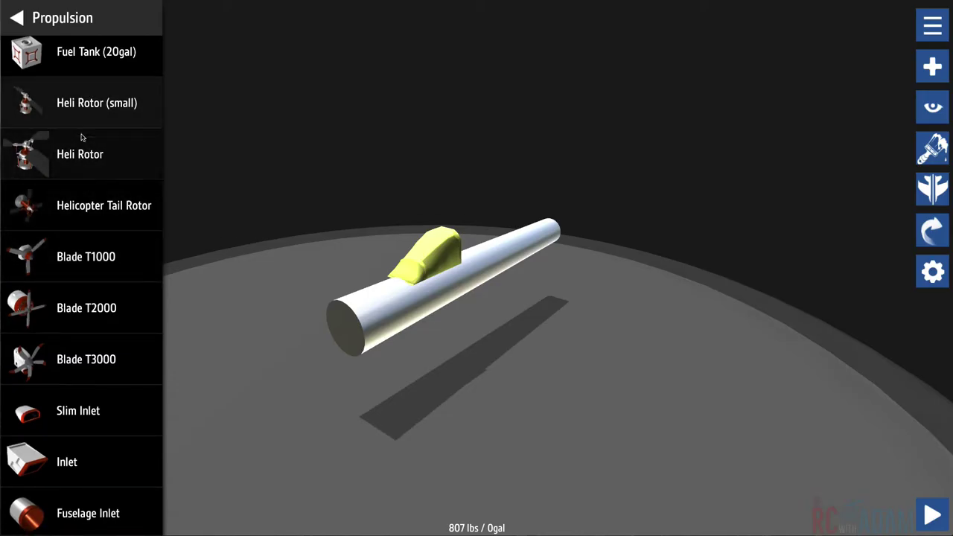
{"action": "scroll", "coordinate": [82, 223], "scroll_direction": "down", "scroll_amount": 8}
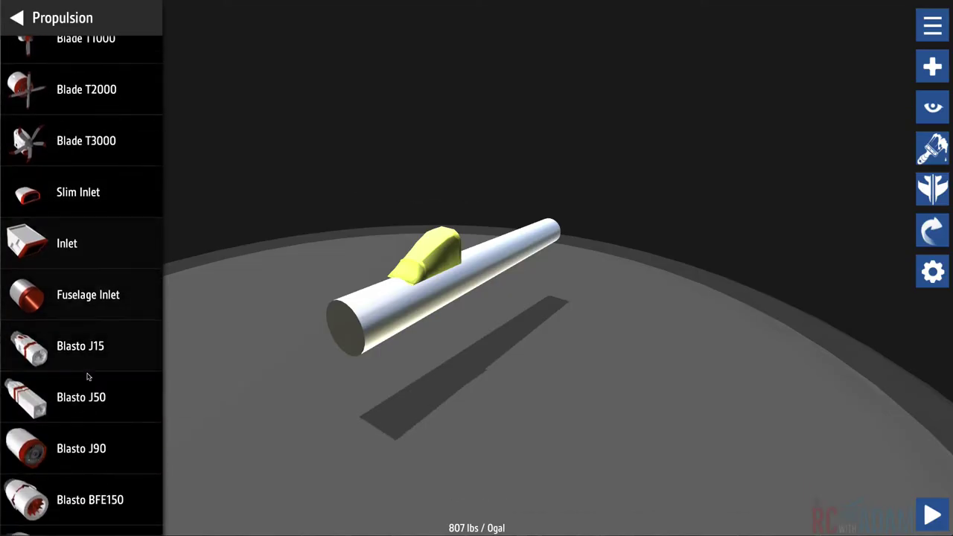
{"action": "scroll", "coordinate": [82, 391], "scroll_direction": "down", "scroll_amount": 5}
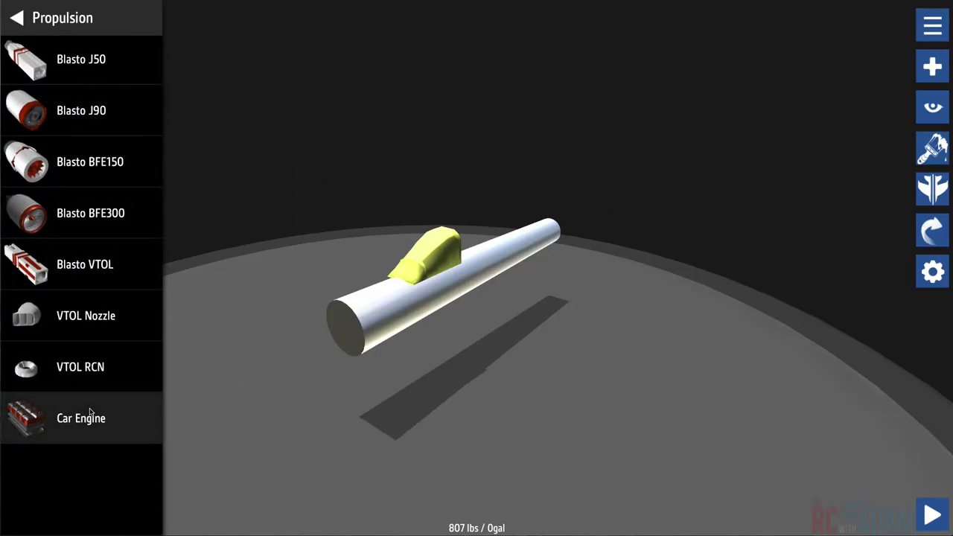
{"action": "scroll", "coordinate": [88, 392], "scroll_direction": "up", "scroll_amount": 5}
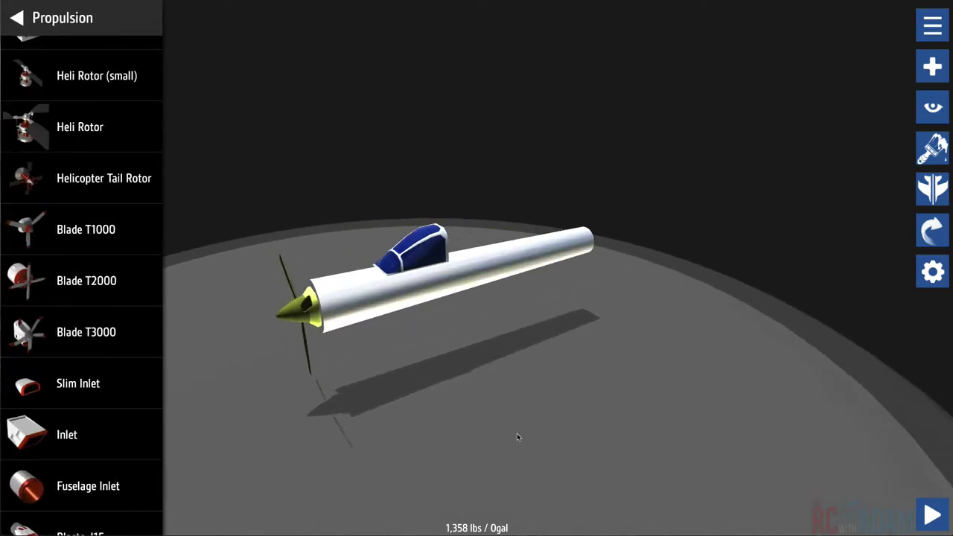
Step: Attach a Primary Wing to the airplane's left side, beside and just behind the cockpit canopy
{"action": "left_click_drag", "start_coordinate": [509, 395], "coordinate": [462, 414]}
{"action": "scroll", "coordinate": [413, 340], "scroll_direction": "up", "scroll_amount": 3}
{"action": "left_click_drag", "start_coordinate": [424, 366], "coordinate": [364, 353]}
{"action": "left_click", "coordinate": [930, 27]}
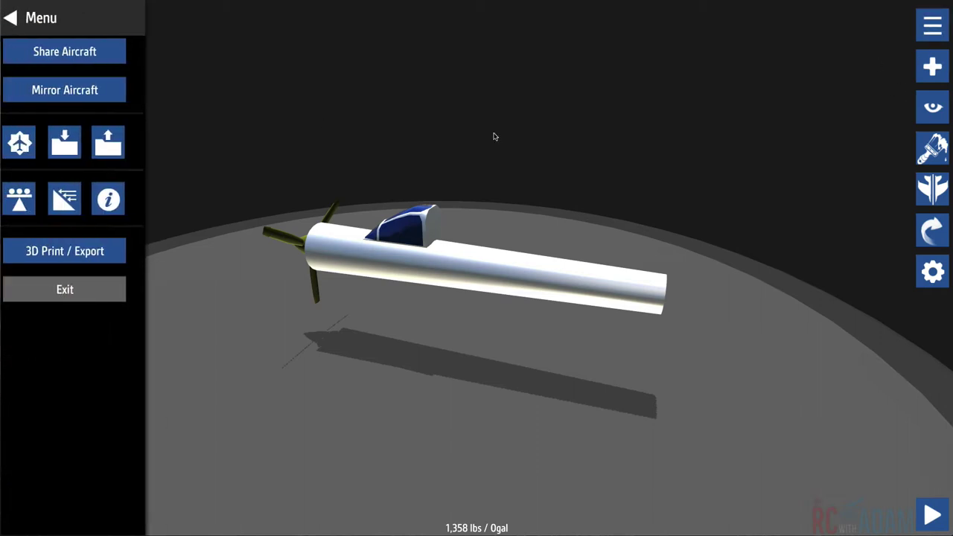
{"action": "left_click", "coordinate": [932, 66]}
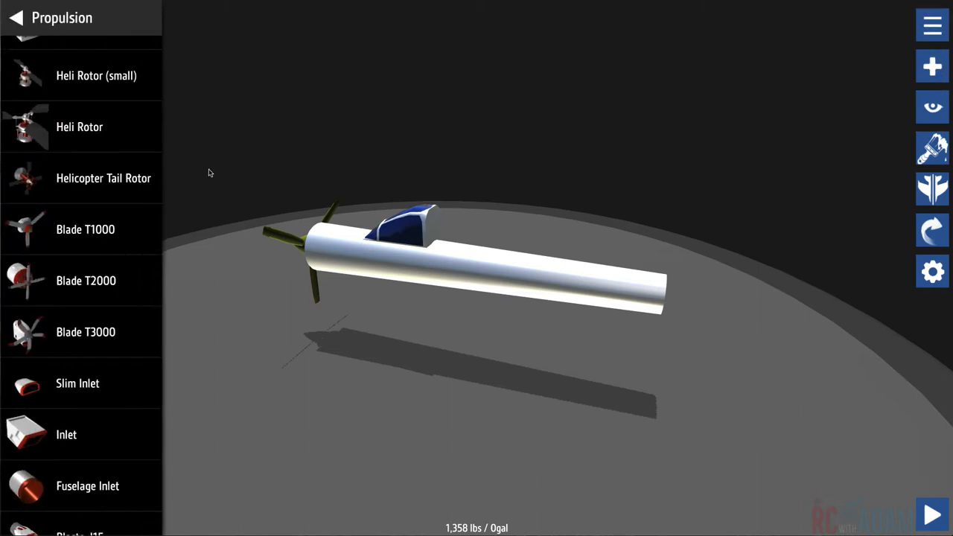
{"action": "left_click", "coordinate": [33, 17]}
{"action": "left_click", "coordinate": [118, 124]}
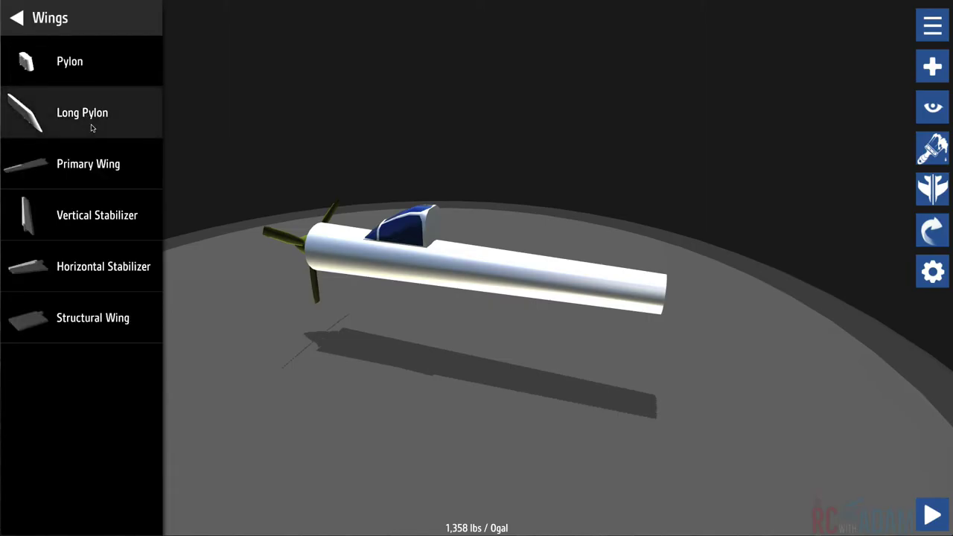
{"action": "left_click_drag", "start_coordinate": [347, 354], "coordinate": [317, 359]}
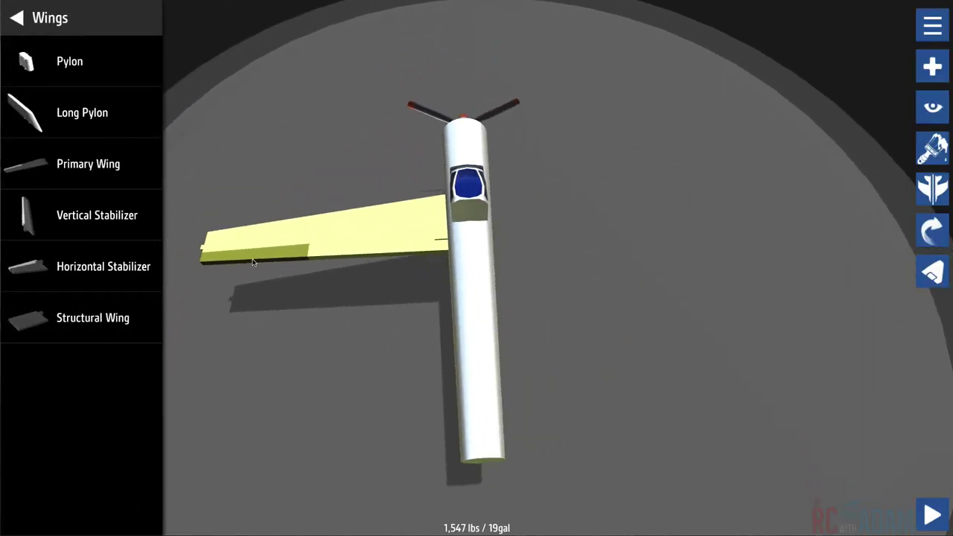
Step: Reshape the primary wing with a wider root at the fuselage and a narrower, slightly swept-back tip
{"action": "left_click_drag", "start_coordinate": [263, 275], "coordinate": [271, 249]}
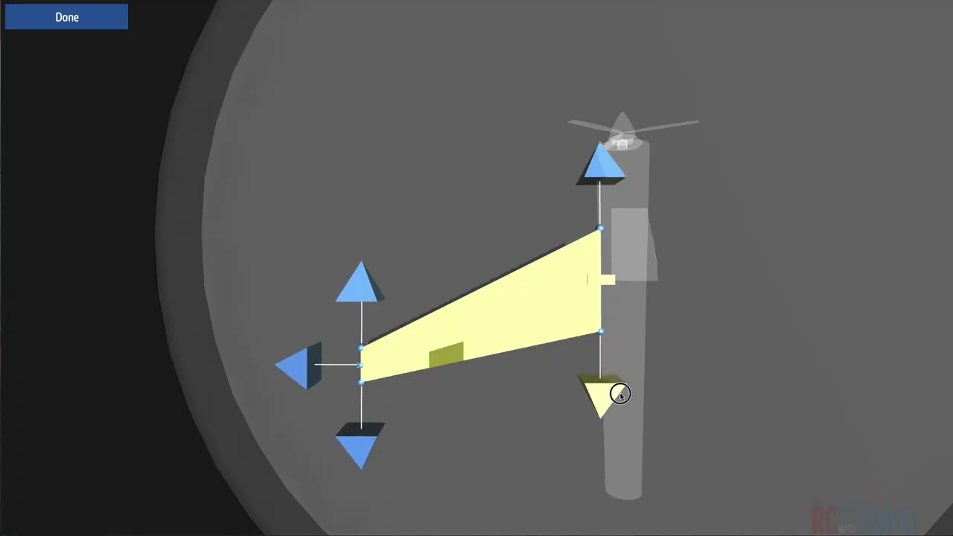
{"action": "left_click_drag", "start_coordinate": [364, 291], "coordinate": [352, 306]}
{"action": "left_click_drag", "start_coordinate": [489, 419], "coordinate": [744, 306]}
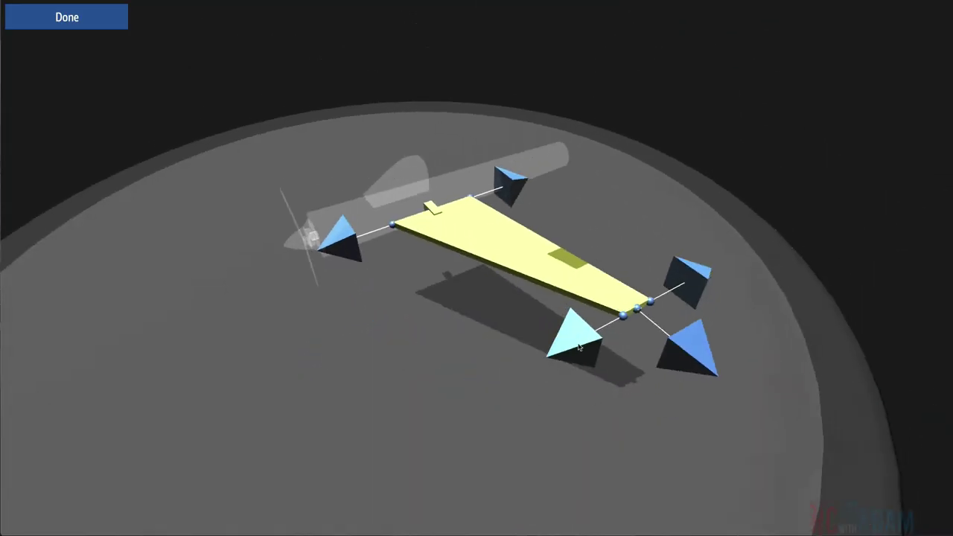
{"action": "left_click_drag", "start_coordinate": [411, 325], "coordinate": [334, 351]}
{"action": "left_click_drag", "start_coordinate": [585, 461], "coordinate": [530, 461]}
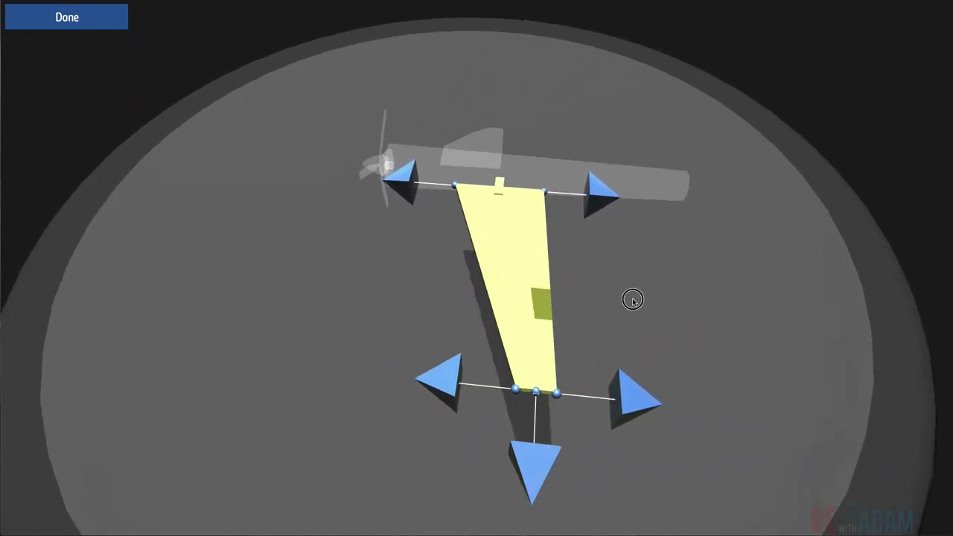
{"action": "left_click_drag", "start_coordinate": [632, 300], "coordinate": [499, 330]}
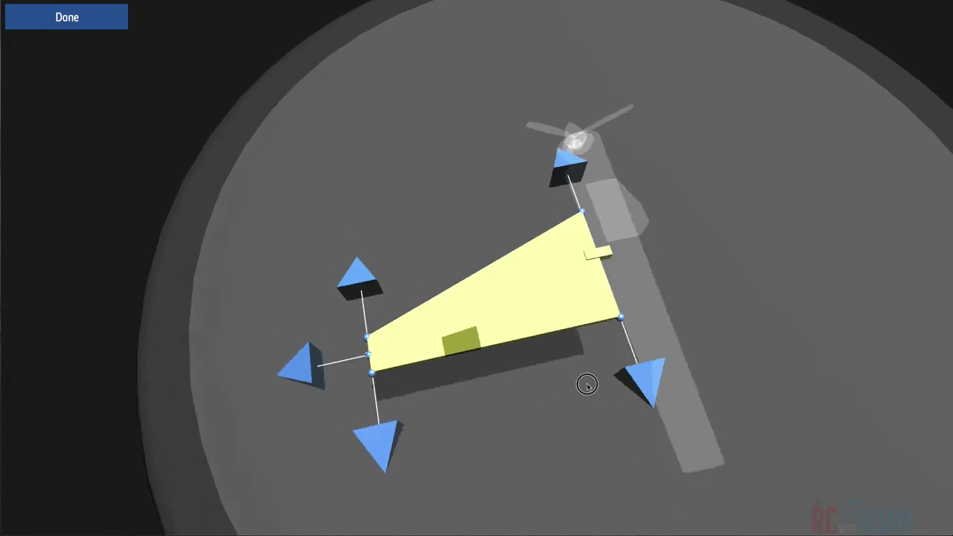
{"action": "left_click_drag", "start_coordinate": [586, 385], "coordinate": [666, 417]}
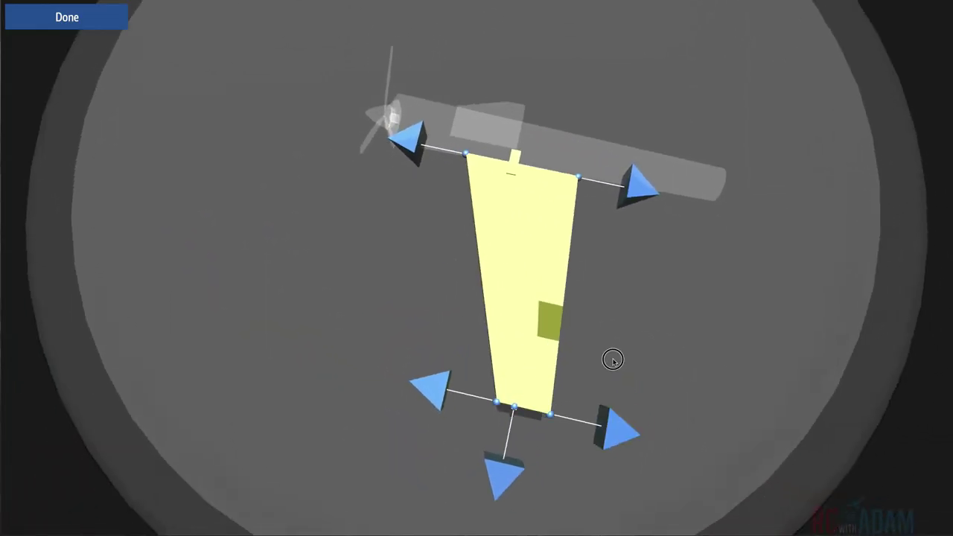
{"action": "left_click_drag", "start_coordinate": [611, 360], "coordinate": [515, 370]}
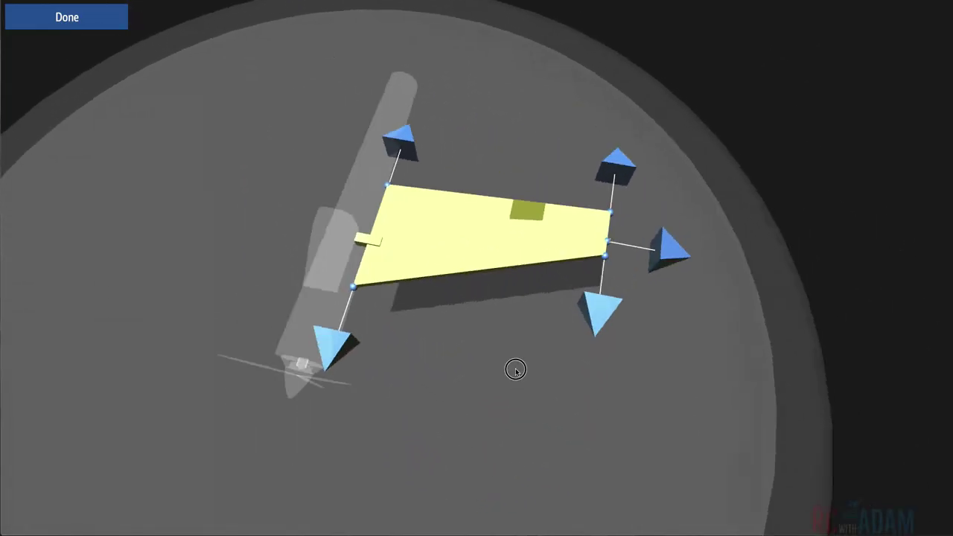
{"action": "left_click", "coordinate": [116, 17]}
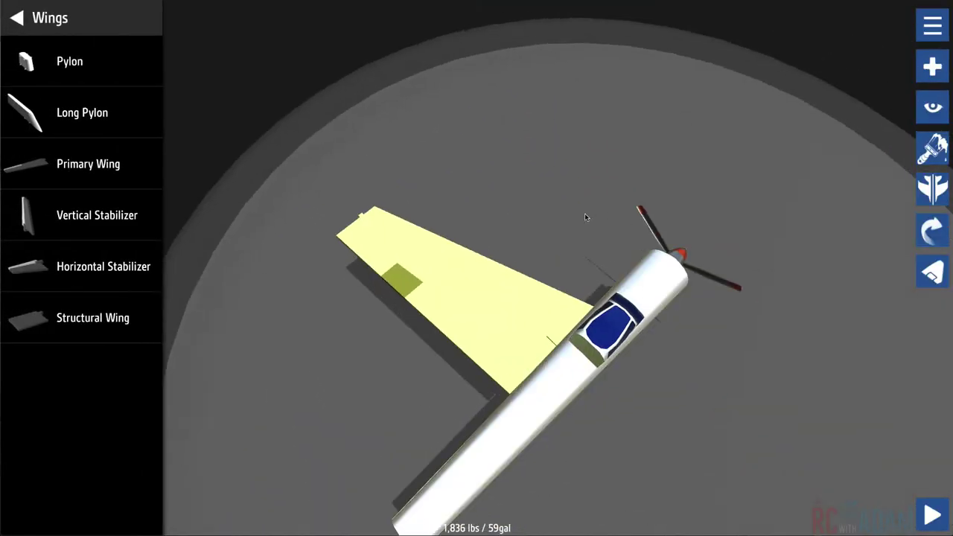
Step: Adjust the wing's dihedral so its tip angles slightly upward and set its fuel to 20%
{"action": "left_click_drag", "start_coordinate": [584, 213], "coordinate": [732, 172]}
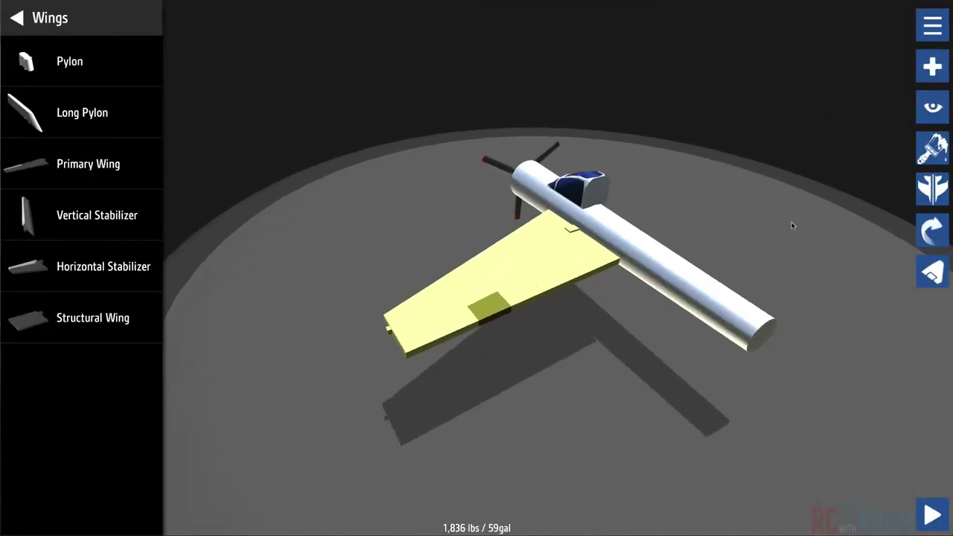
{"action": "left_click", "coordinate": [932, 276]}
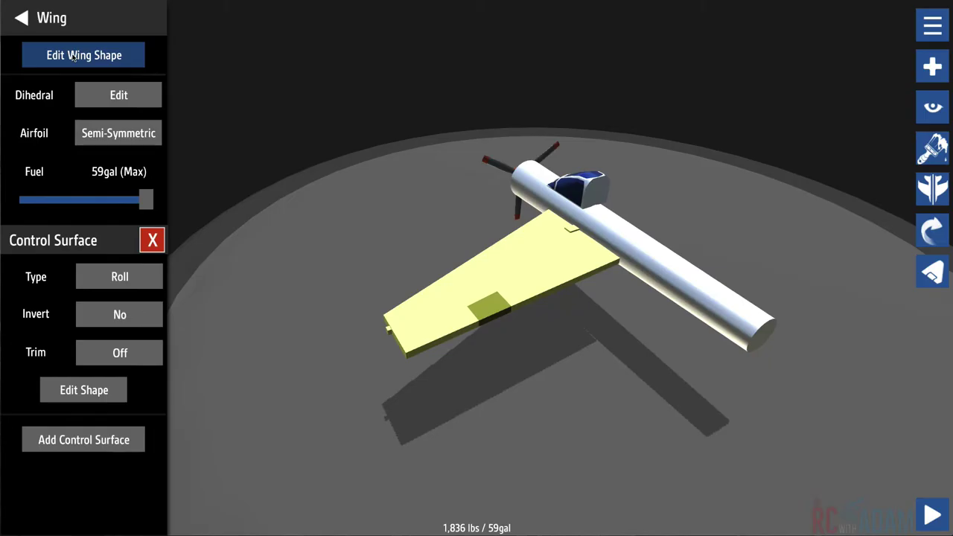
{"action": "left_click", "coordinate": [119, 97]}
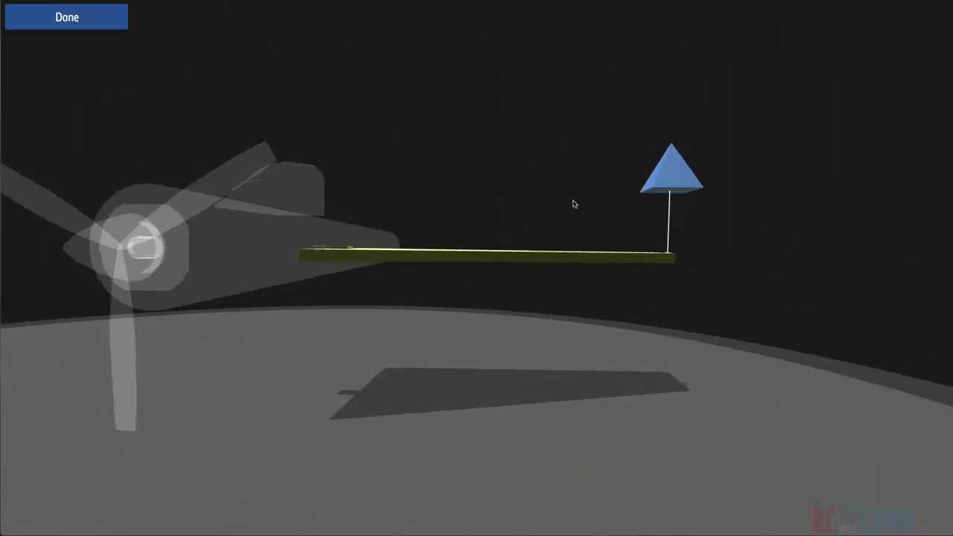
{"action": "left_click_drag", "start_coordinate": [631, 175], "coordinate": [628, 116]}
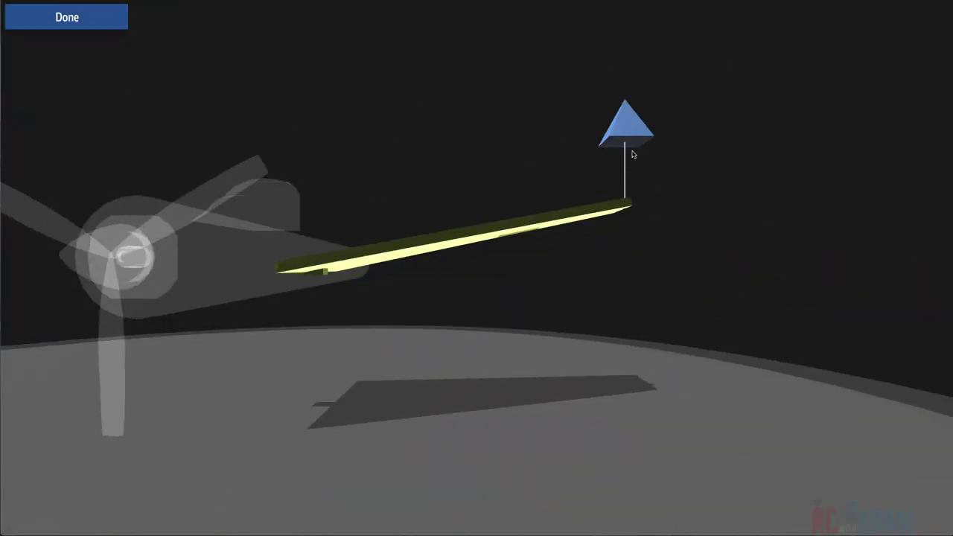
{"action": "left_click_drag", "start_coordinate": [654, 247], "coordinate": [655, 268]}
{"action": "left_click_drag", "start_coordinate": [634, 129], "coordinate": [634, 195]}
{"action": "left_click_drag", "start_coordinate": [659, 265], "coordinate": [634, 178]}
{"action": "left_click", "coordinate": [117, 25]}
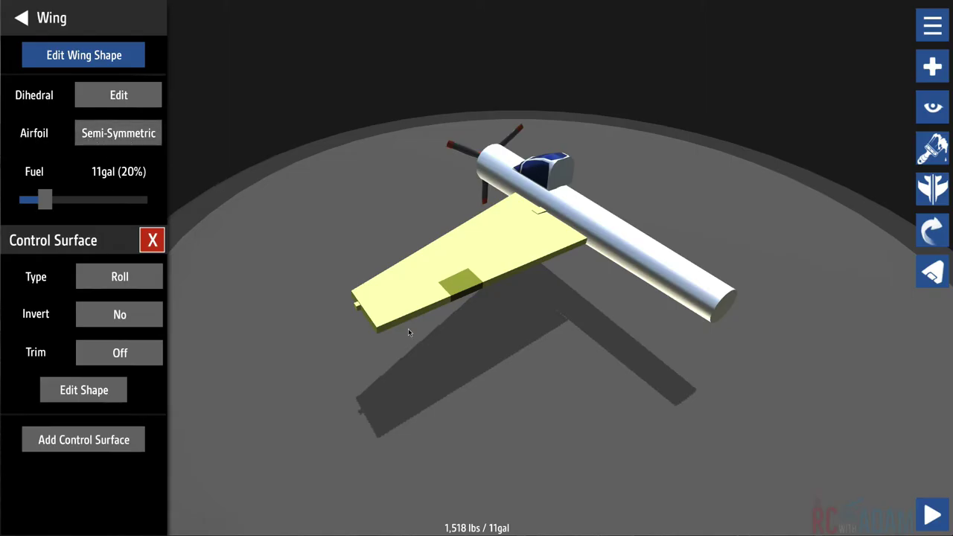
Step: Extend the wing's roll control surface from the wingtip inward along most of the trailing edge
{"action": "left_click_drag", "start_coordinate": [430, 376], "coordinate": [380, 385]}
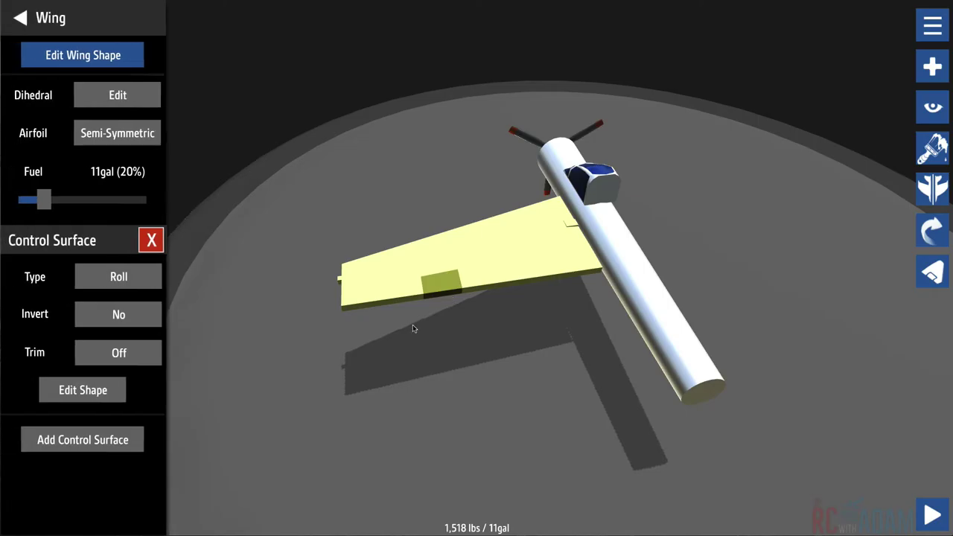
{"action": "left_click", "coordinate": [84, 392]}
{"action": "left_click_drag", "start_coordinate": [456, 351], "coordinate": [393, 355]}
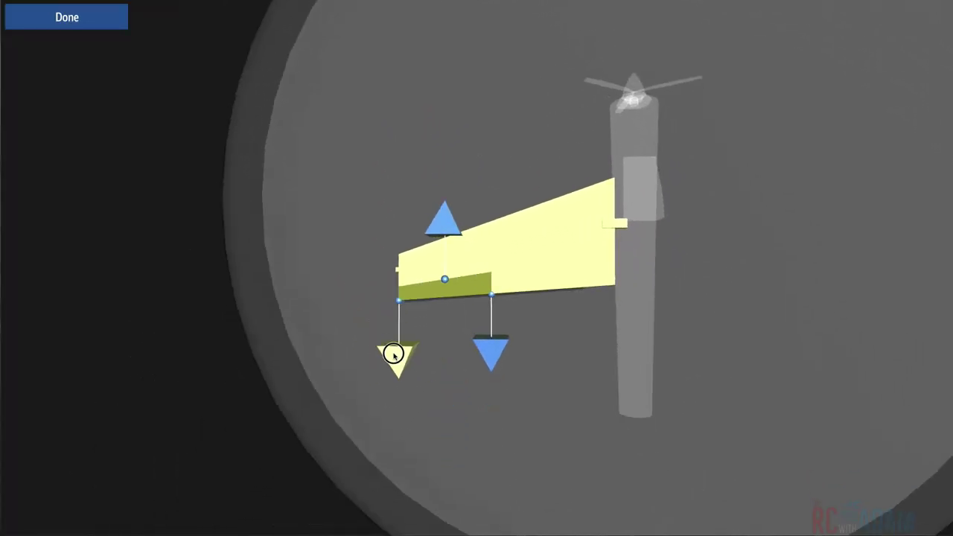
{"action": "left_click_drag", "start_coordinate": [511, 346], "coordinate": [551, 348]}
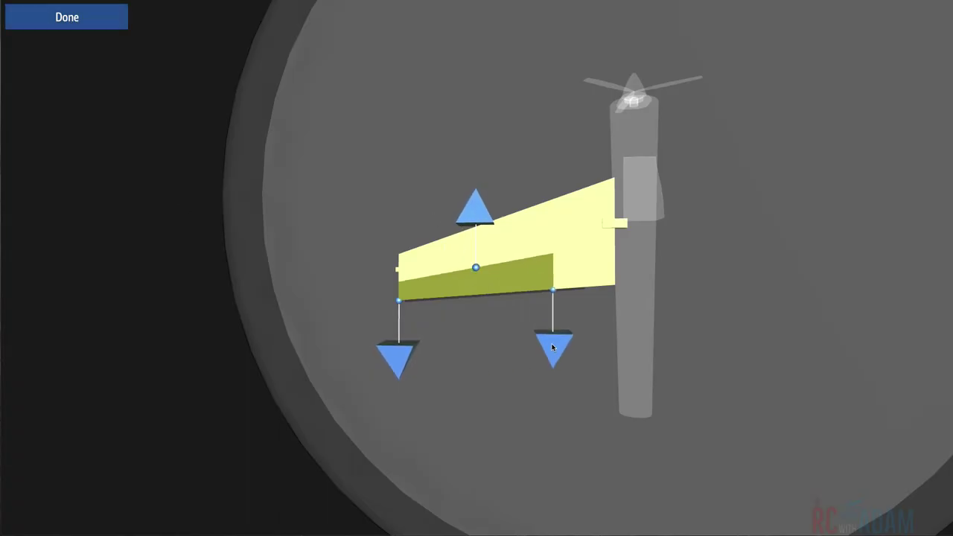
{"action": "left_click", "coordinate": [95, 16]}
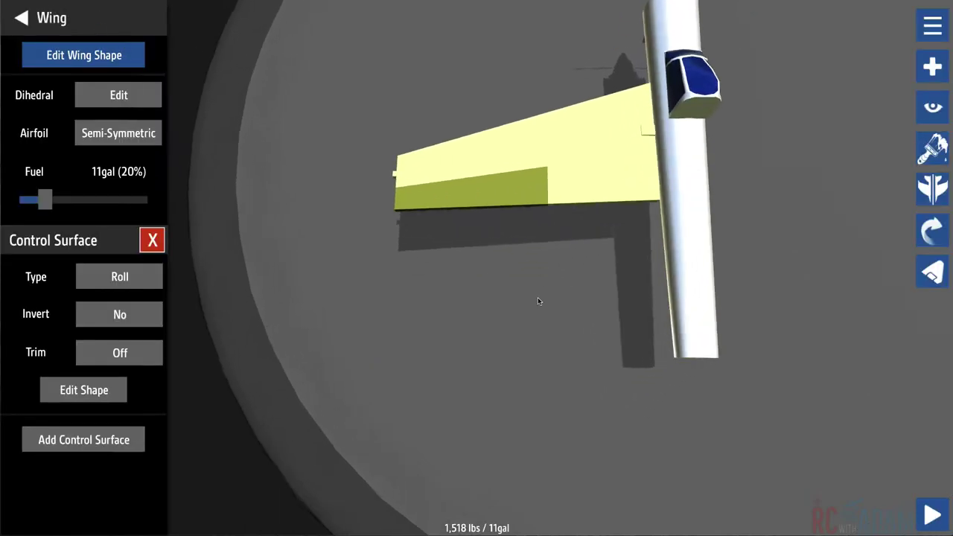
{"action": "left_click_drag", "start_coordinate": [537, 297], "coordinate": [630, 382]}
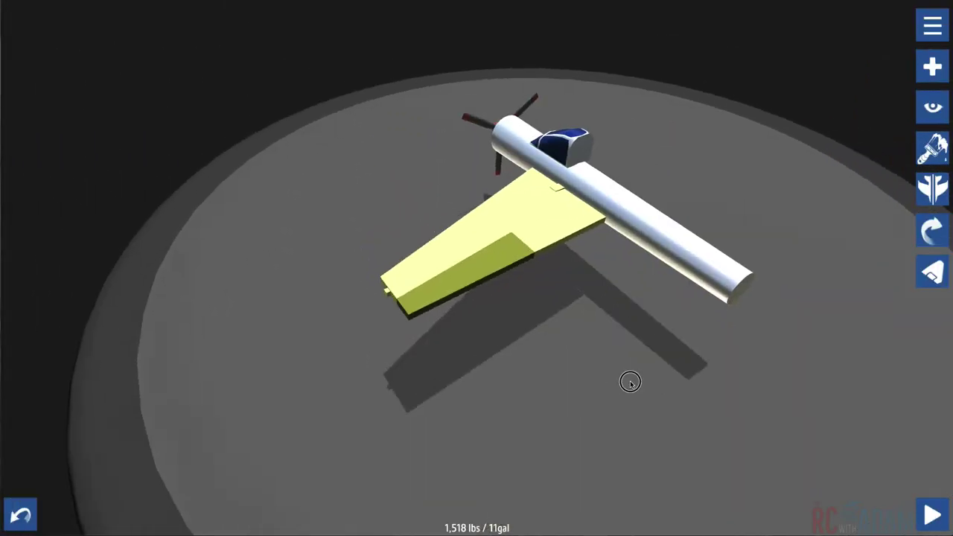
{"action": "left_click_drag", "start_coordinate": [551, 332], "coordinate": [642, 278]}
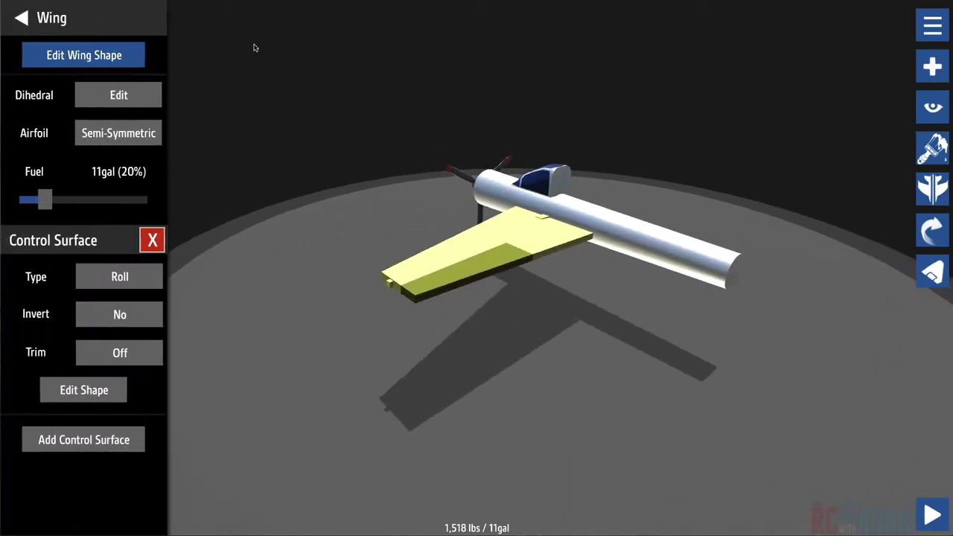
{"action": "left_click", "coordinate": [54, 20]}
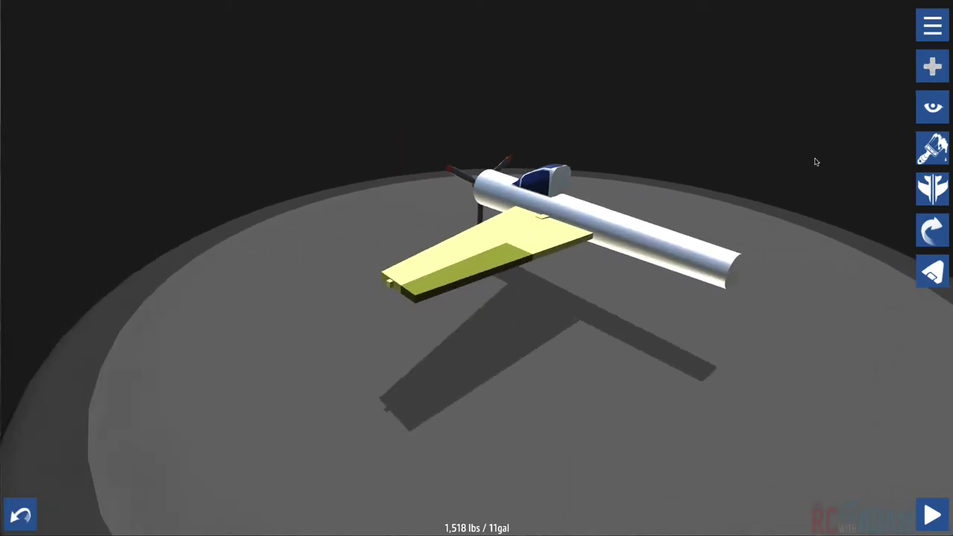
Step: Attach a Vertical Stabilizer upright on top of the fuselage at its narrow tail end
{"action": "mouse_move", "coordinate": [750, 165]}
{"action": "left_mouse_down"}
{"action": "mouse_move", "coordinate": [734, 185]}
{"action": "mouse_move", "coordinate": [759, 179]}
{"action": "left_mouse_up"}
{"action": "left_click", "coordinate": [924, 79]}
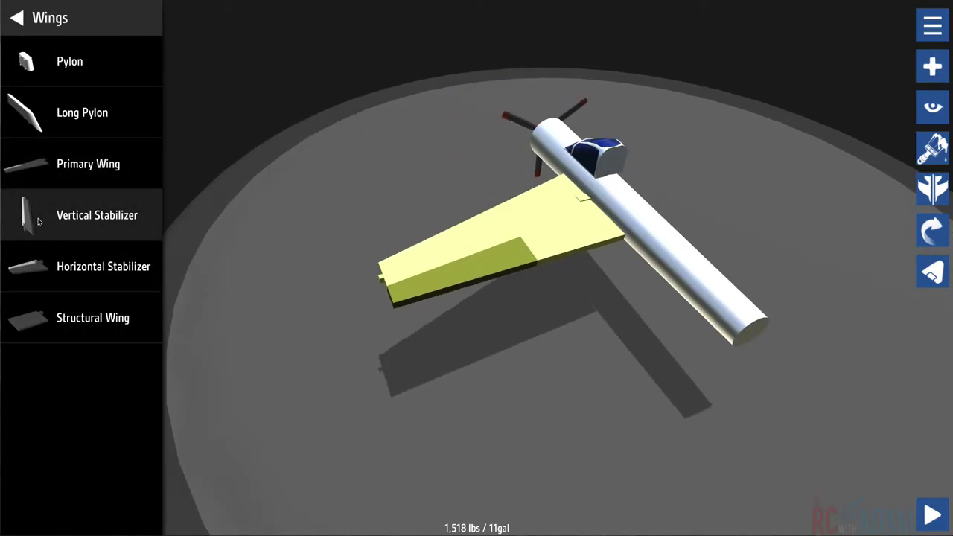
{"action": "left_click_drag", "start_coordinate": [39, 221], "coordinate": [746, 277]}
Step: Reshape the vertical stabilizer with a longer root along the fuselage and a tip swept toward the rear
{"action": "left_click_drag", "start_coordinate": [659, 374], "coordinate": [487, 301]}
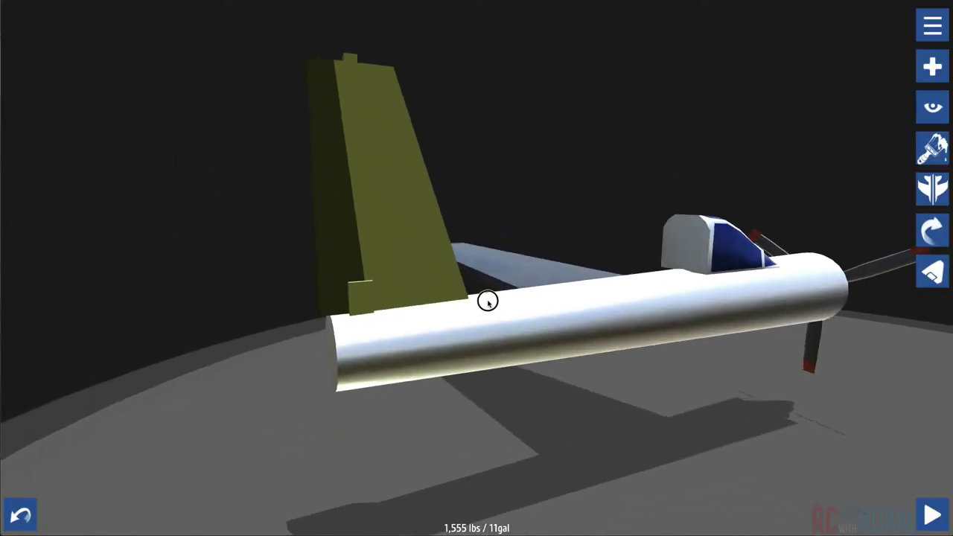
{"action": "left_click", "coordinate": [417, 268]}
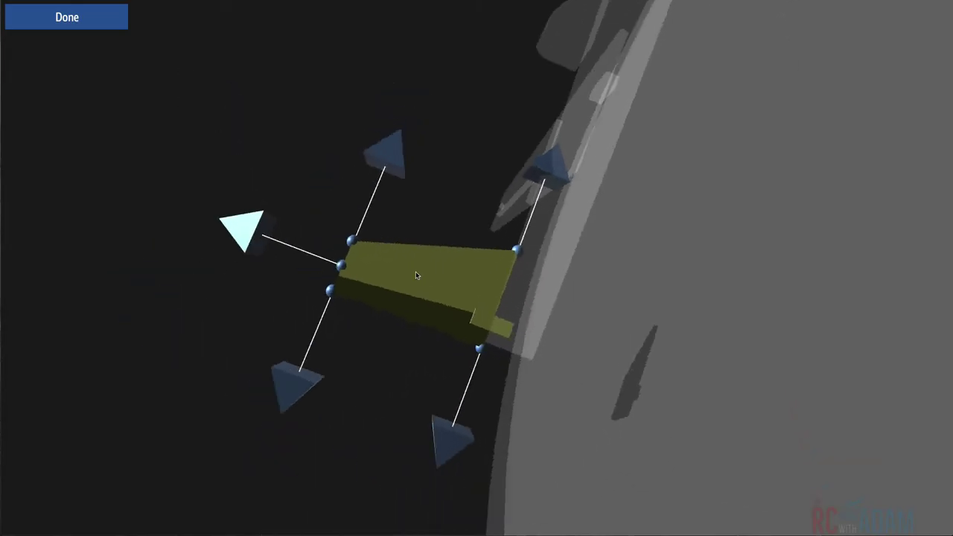
{"action": "left_click_drag", "start_coordinate": [328, 277], "coordinate": [361, 370]}
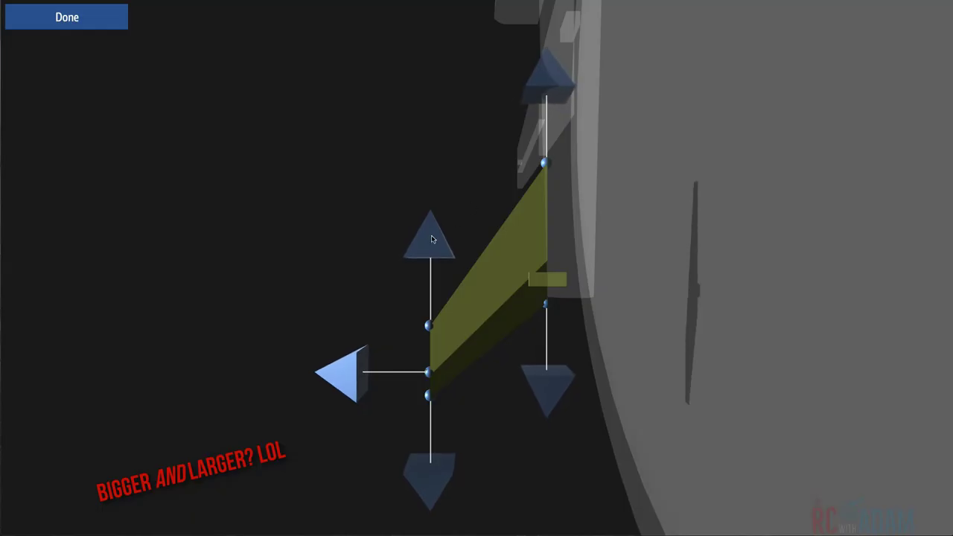
{"action": "left_click", "coordinate": [87, 9]}
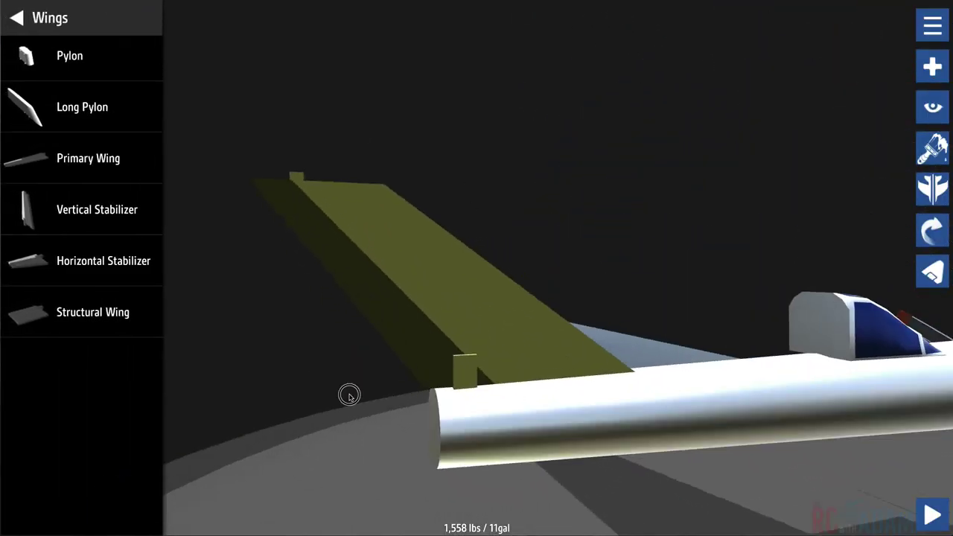
Step: Attach a Horizontal Stabilizer to the right side of the fuselage at the tail end
{"action": "left_click_drag", "start_coordinate": [347, 395], "coordinate": [417, 391]}
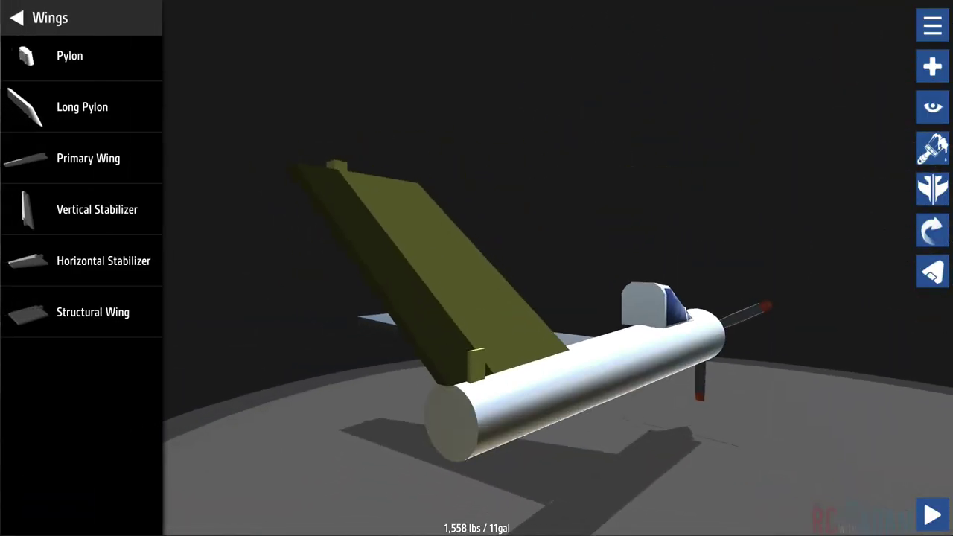
{"action": "left_click", "coordinate": [82, 259]}
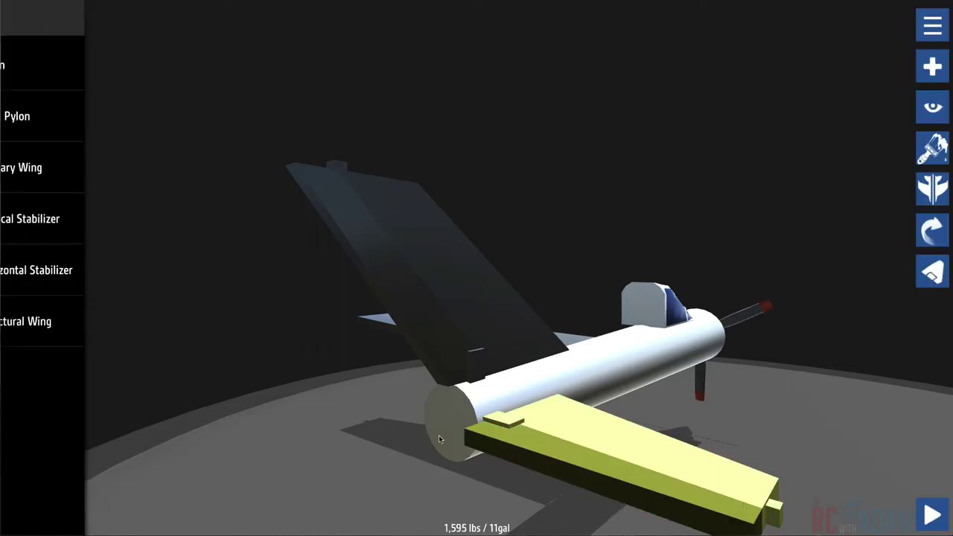
{"action": "left_click_drag", "start_coordinate": [438, 434], "coordinate": [238, 476]}
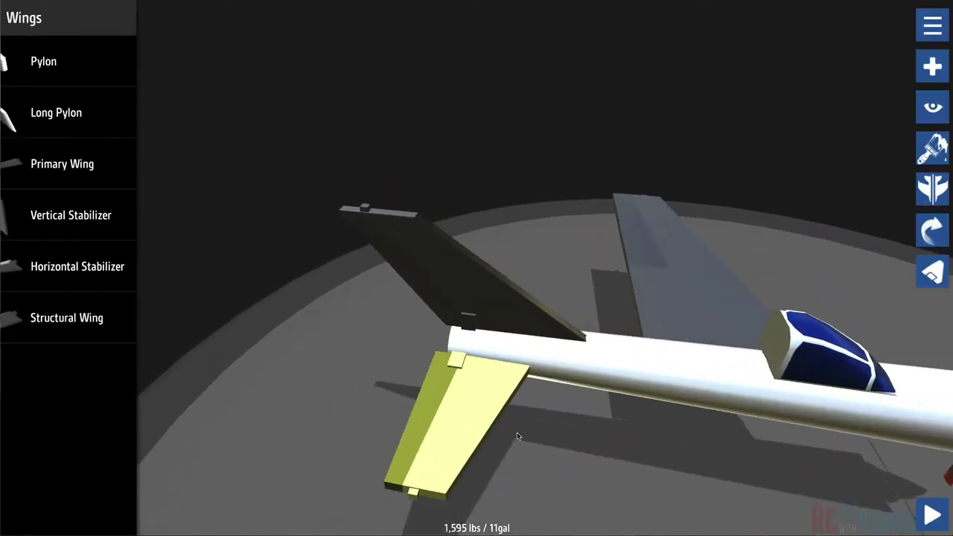
{"action": "left_click_drag", "start_coordinate": [530, 435], "coordinate": [751, 486]}
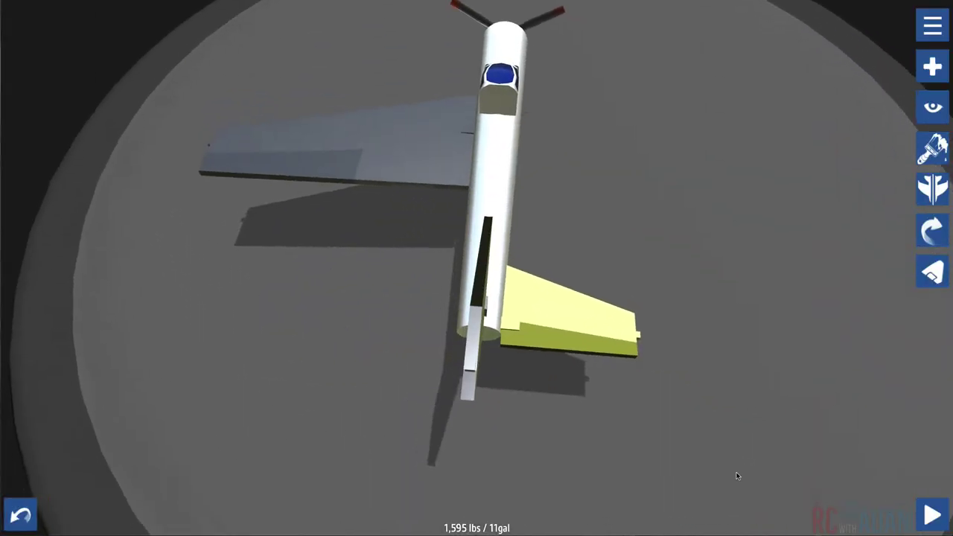
Step: Mirror the horizontal stabilizer to the opposite side of the tail
{"action": "left_click_drag", "start_coordinate": [534, 389], "coordinate": [728, 312]}
{"action": "left_click_drag", "start_coordinate": [748, 268], "coordinate": [598, 324]}
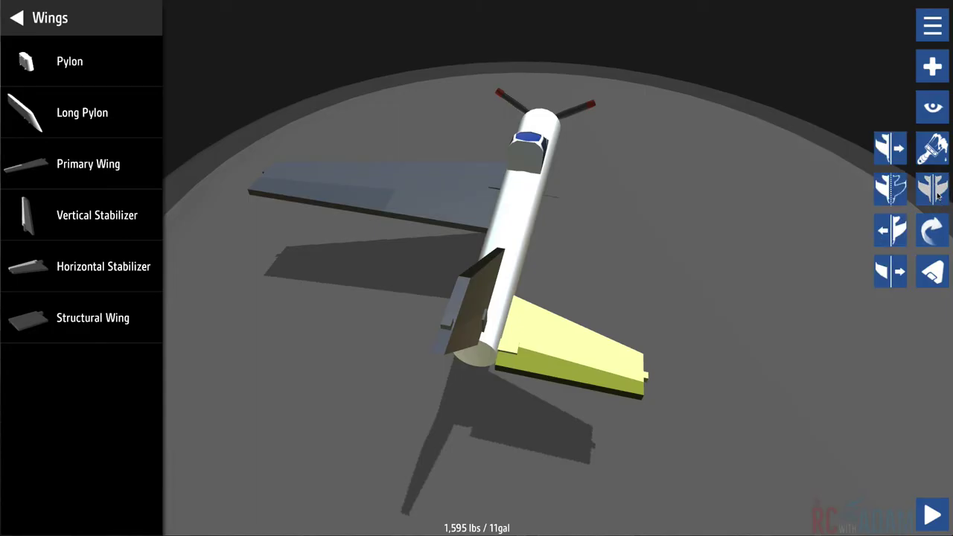
{"action": "left_click", "coordinate": [890, 273]}
{"action": "left_click_drag", "start_coordinate": [664, 294], "coordinate": [742, 330]}
Step: Mirror the main wing to the opposite side of the fuselage
{"action": "left_click_drag", "start_coordinate": [397, 321], "coordinate": [419, 179]}
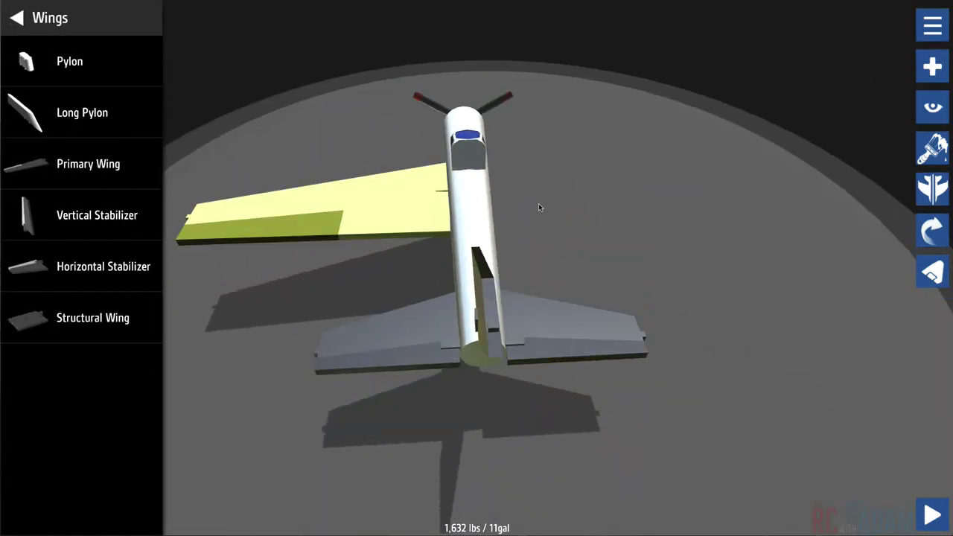
{"action": "left_click_drag", "start_coordinate": [538, 203], "coordinate": [396, 249]}
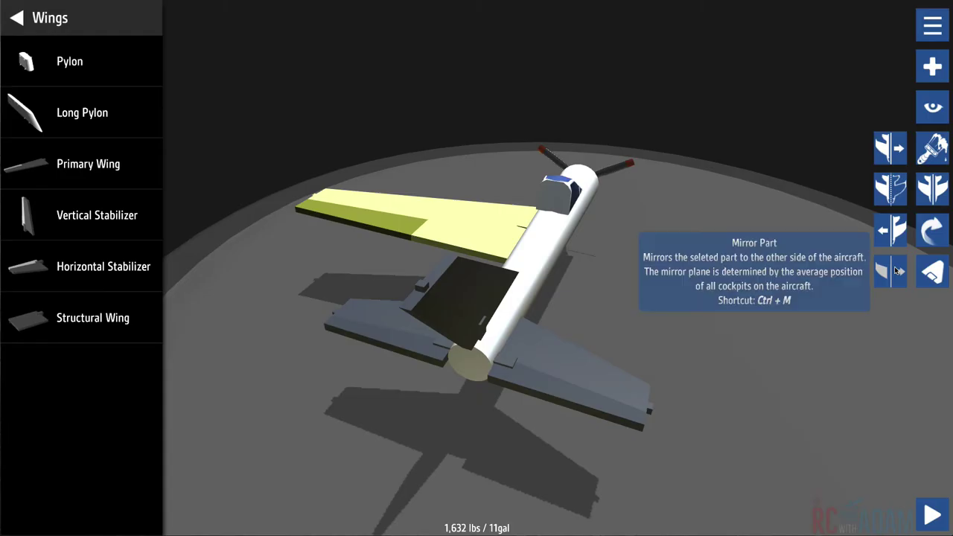
{"action": "left_click", "coordinate": [894, 275]}
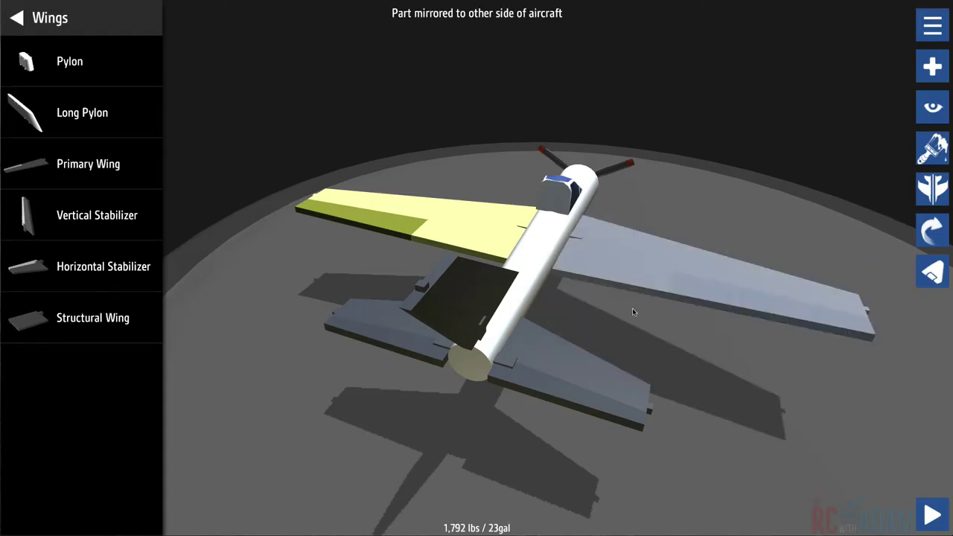
Step: Show the centers of mass, lift and thrust and examine the aircraft's balance from several angles
{"action": "left_click_drag", "start_coordinate": [702, 334], "coordinate": [536, 334]}
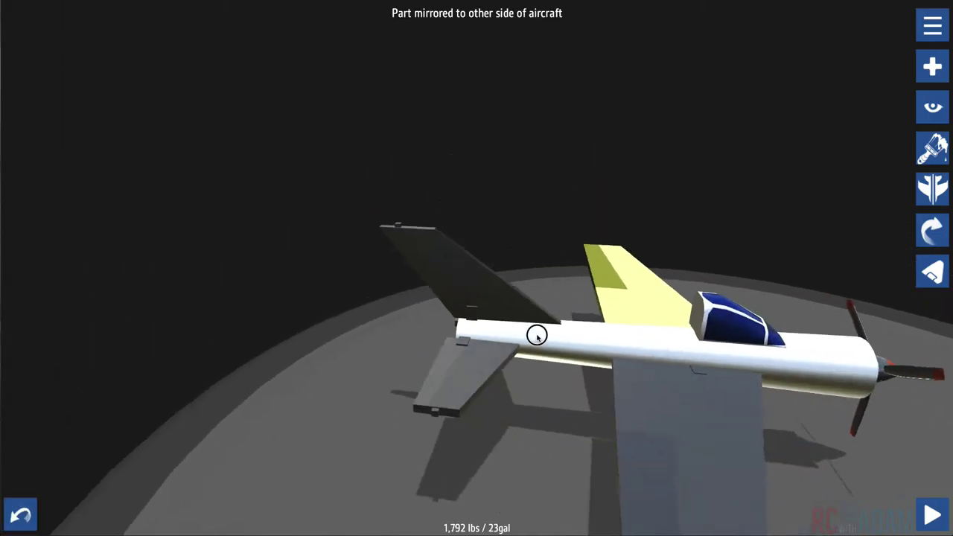
{"action": "scroll", "coordinate": [555, 336], "scroll_direction": "down", "scroll_amount": 8}
{"action": "left_click_drag", "start_coordinate": [640, 336], "coordinate": [562, 350]}
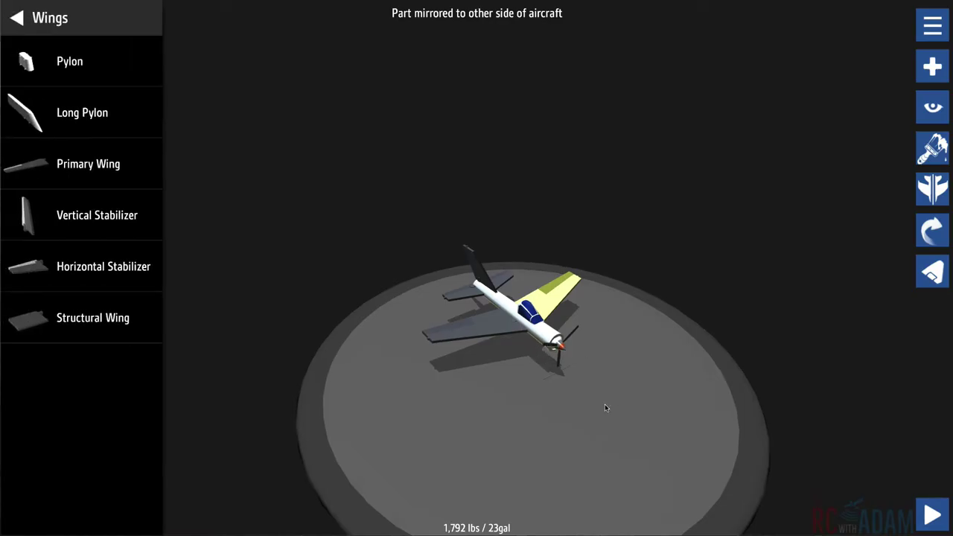
{"action": "left_click_drag", "start_coordinate": [604, 404], "coordinate": [680, 383]}
{"action": "scroll", "coordinate": [629, 380], "scroll_direction": "up", "scroll_amount": 3}
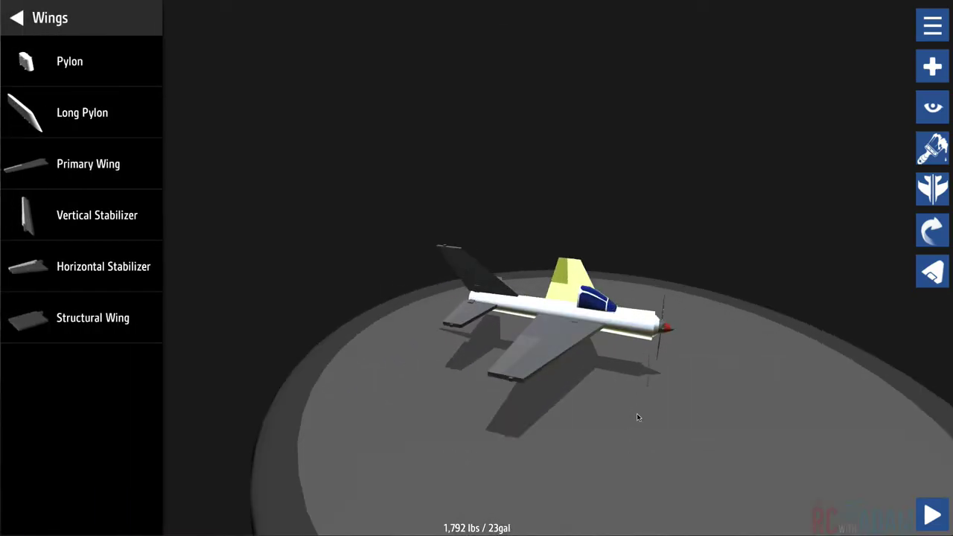
{"action": "mouse_move", "coordinate": [636, 417]}
{"action": "left_mouse_down"}
{"action": "mouse_move", "coordinate": [557, 413]}
{"action": "mouse_move", "coordinate": [632, 422]}
{"action": "left_mouse_up"}
{"action": "key", "text": "c"}
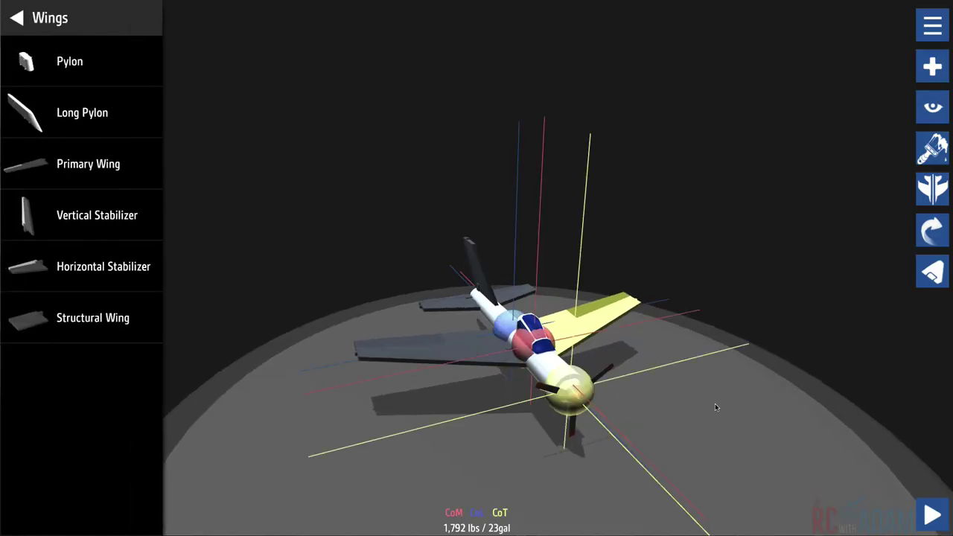
{"action": "scroll", "coordinate": [520, 437], "scroll_direction": "up", "scroll_amount": 1}
{"action": "left_click_drag", "start_coordinate": [780, 375], "coordinate": [851, 388]}
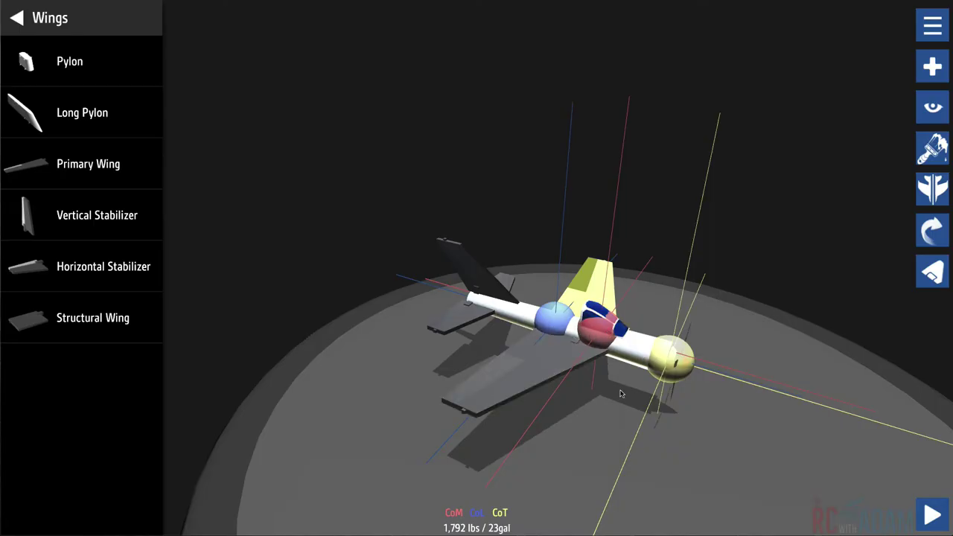
{"action": "mouse_move", "coordinate": [731, 378]}
{"action": "left_mouse_down"}
{"action": "mouse_move", "coordinate": [721, 333]}
{"action": "mouse_move", "coordinate": [729, 364]}
{"action": "left_mouse_up"}
{"action": "scroll", "coordinate": [718, 343], "scroll_direction": "up", "scroll_amount": 3}
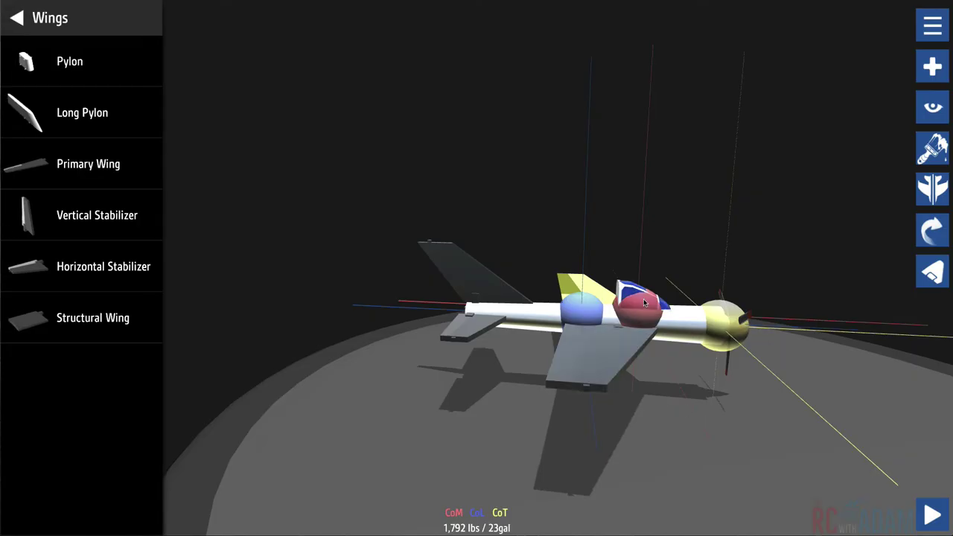
{"action": "left_click_drag", "start_coordinate": [668, 384], "coordinate": [648, 436]}
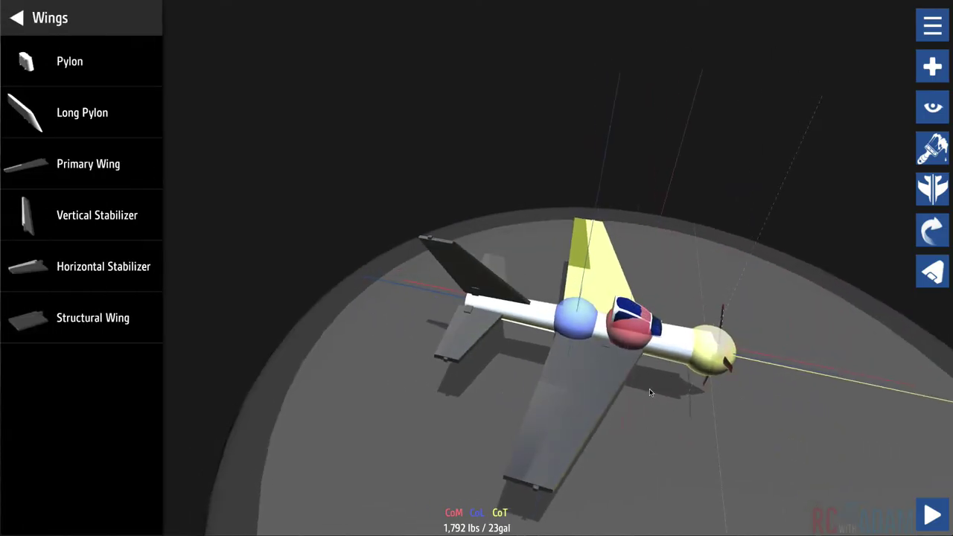
{"action": "left_click_drag", "start_coordinate": [649, 390], "coordinate": [571, 314]}
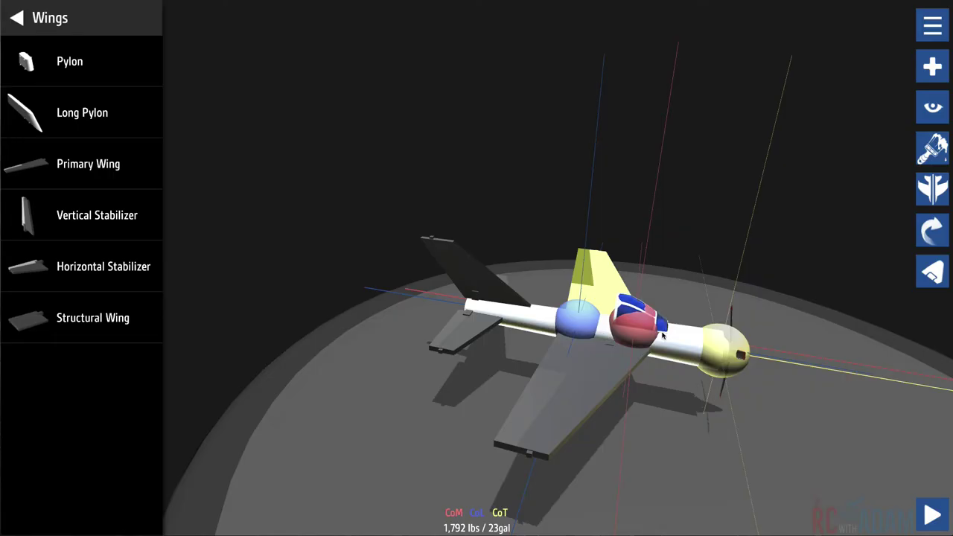
{"action": "left_click_drag", "start_coordinate": [702, 300], "coordinate": [674, 347]}
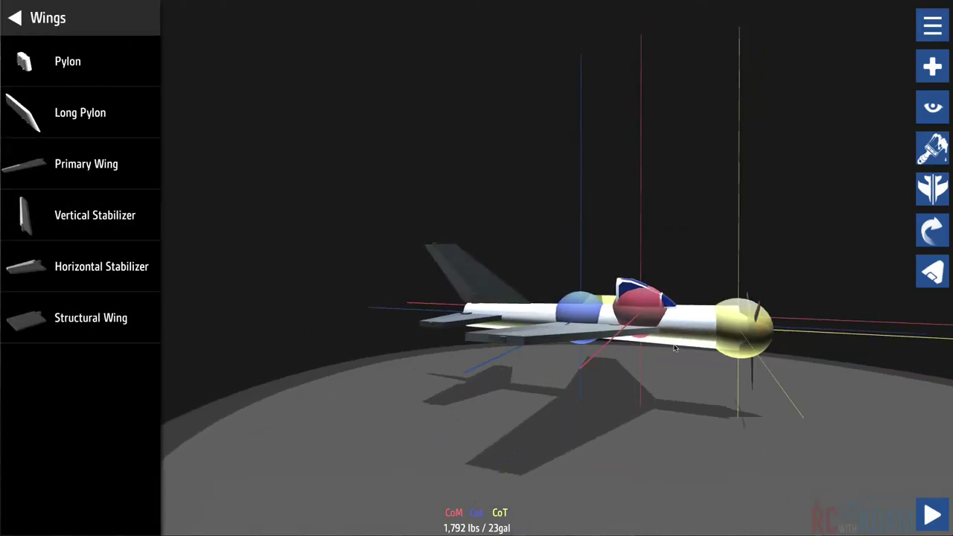
Step: Attach a Wing Landing Gear to the underside of the right main wing, near mid-span
{"action": "left_click_drag", "start_coordinate": [680, 379], "coordinate": [542, 273]}
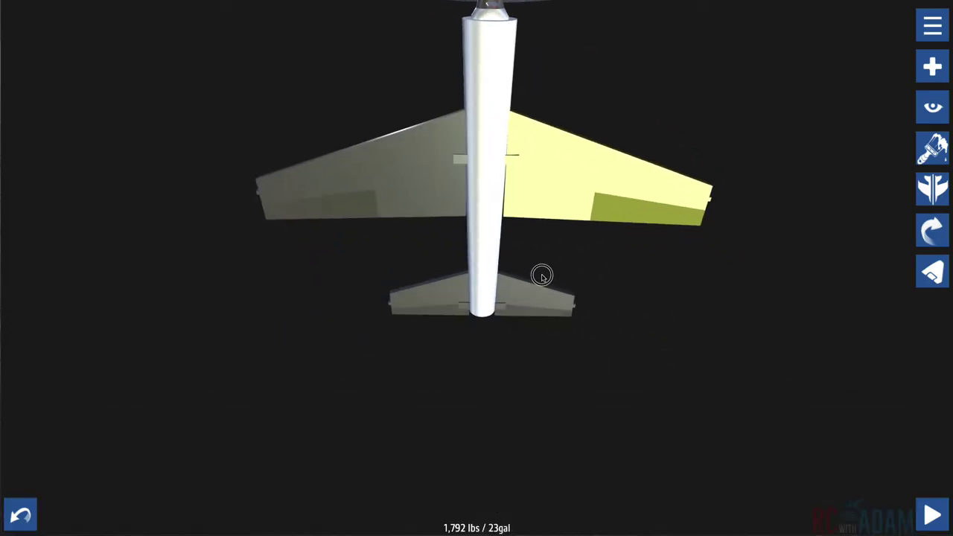
{"action": "left_click", "coordinate": [933, 64]}
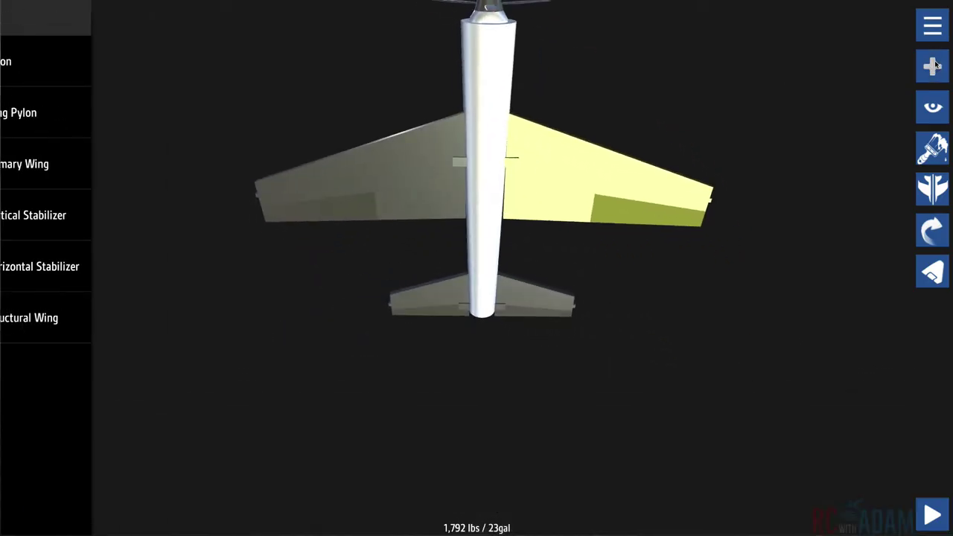
{"action": "left_click", "coordinate": [933, 65]}
{"action": "left_click", "coordinate": [46, 17]}
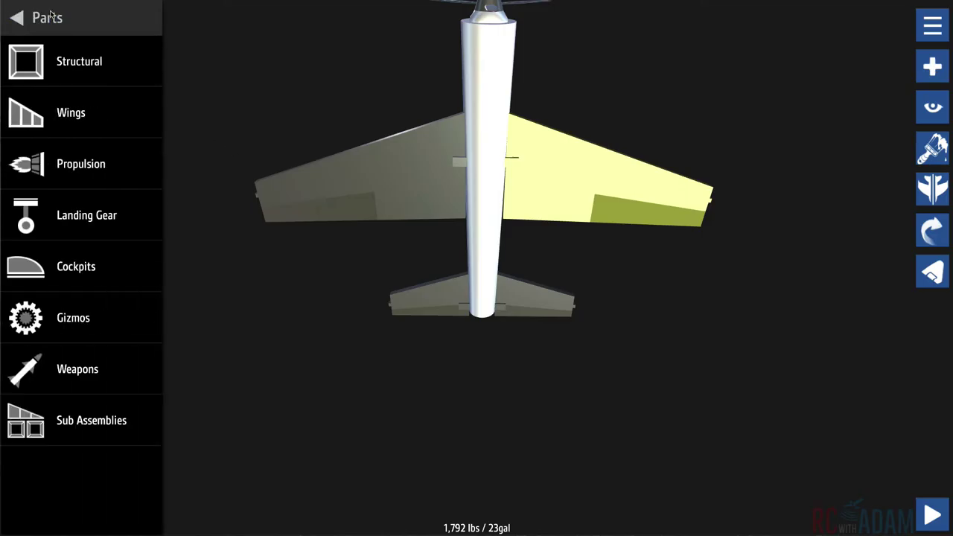
{"action": "left_click", "coordinate": [65, 225]}
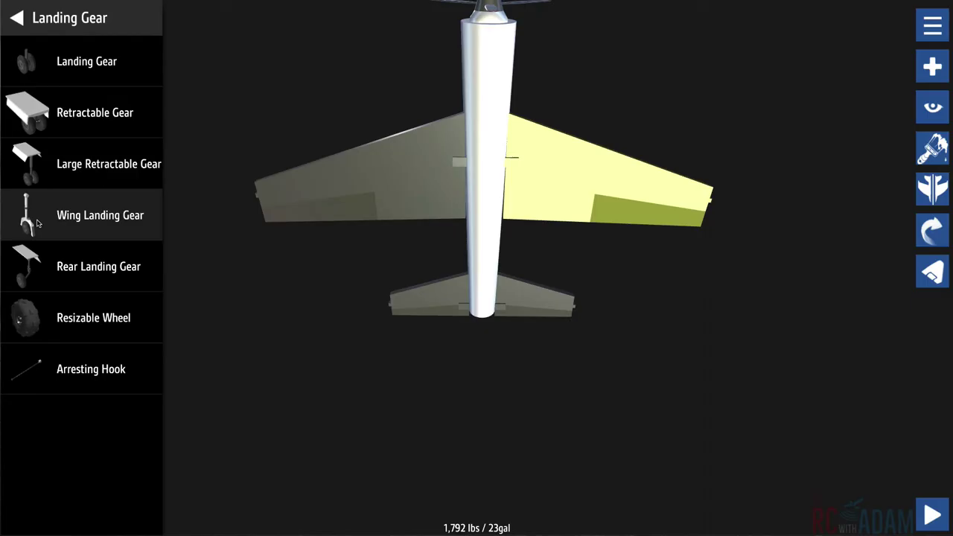
{"action": "left_click_drag", "start_coordinate": [32, 220], "coordinate": [374, 212]}
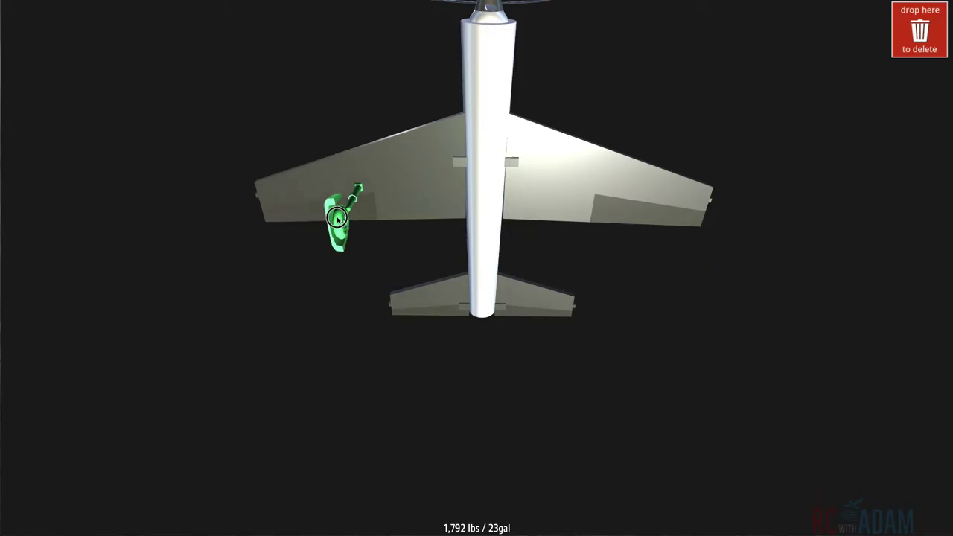
{"action": "left_click_drag", "start_coordinate": [346, 214], "coordinate": [346, 215]}
{"action": "left_click_drag", "start_coordinate": [325, 253], "coordinate": [304, 256]}
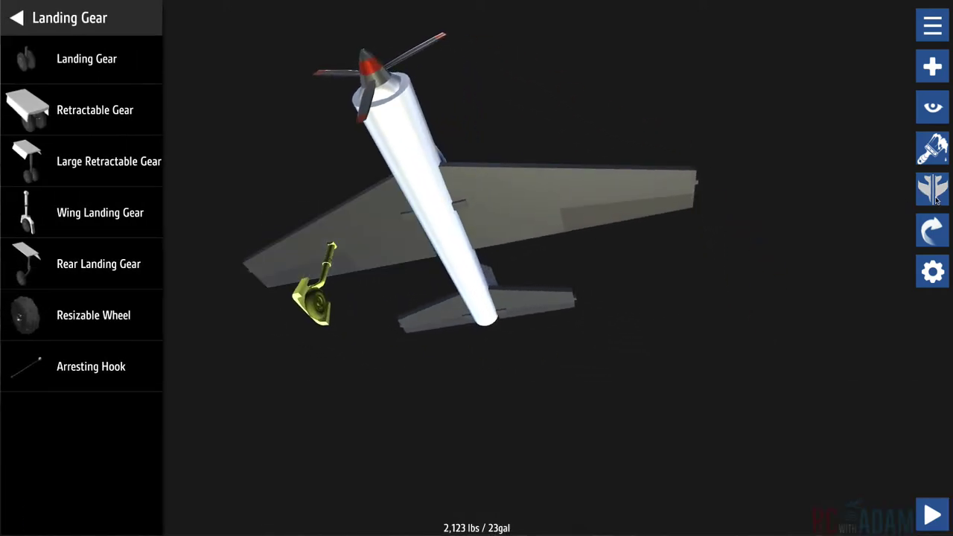
Step: Mirror the wing landing gear to the opposite main wing
{"action": "left_click", "coordinate": [893, 286]}
{"action": "left_click", "coordinate": [919, 191]}
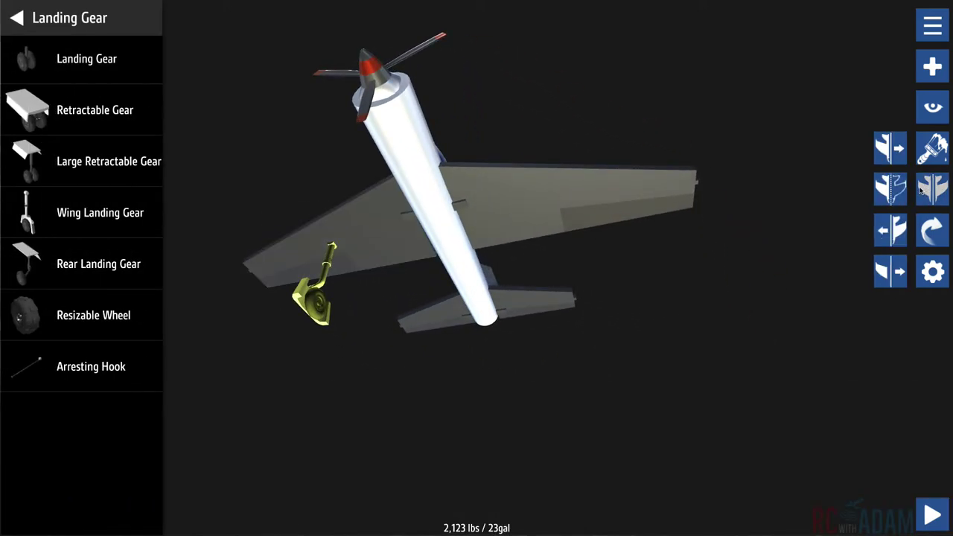
{"action": "left_click", "coordinate": [888, 269]}
{"action": "left_click_drag", "start_coordinate": [719, 295], "coordinate": [714, 257]}
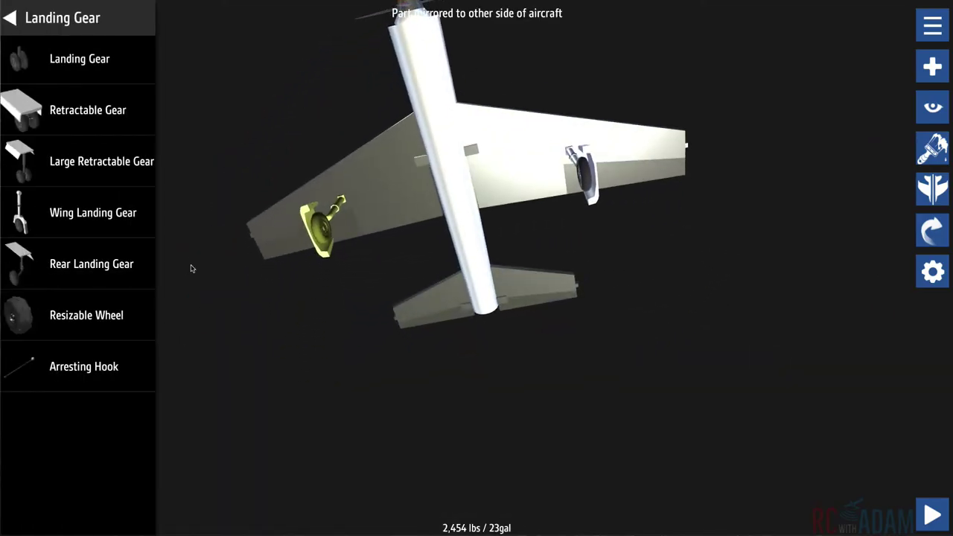
Step: Try a Rear Landing Gear under the tail end of the fuselage and remove it from the aircraft
{"action": "left_click_drag", "start_coordinate": [244, 137], "coordinate": [250, 146]}
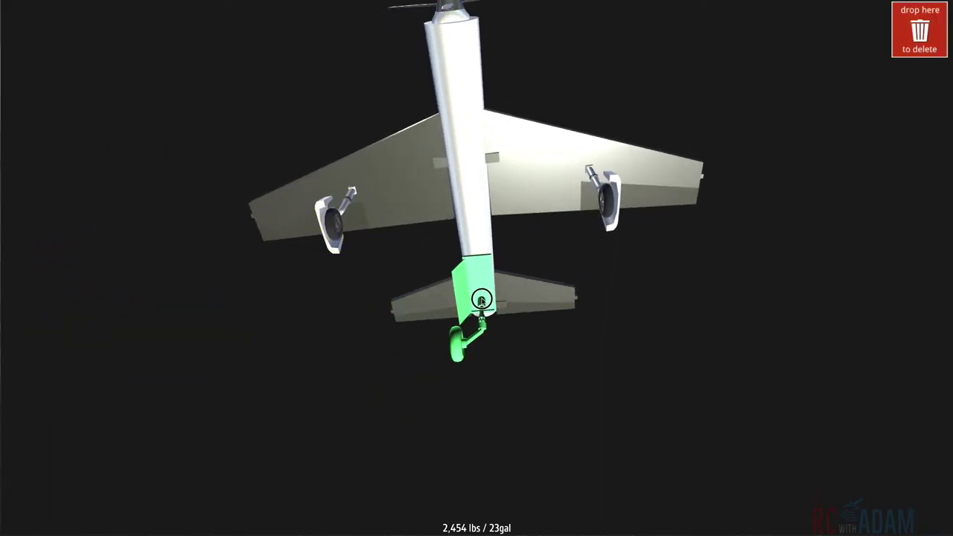
{"action": "left_click_drag", "start_coordinate": [481, 300], "coordinate": [480, 301]}
{"action": "left_click_drag", "start_coordinate": [558, 264], "coordinate": [414, 276]}
{"action": "left_click_drag", "start_coordinate": [486, 378], "coordinate": [491, 389]}
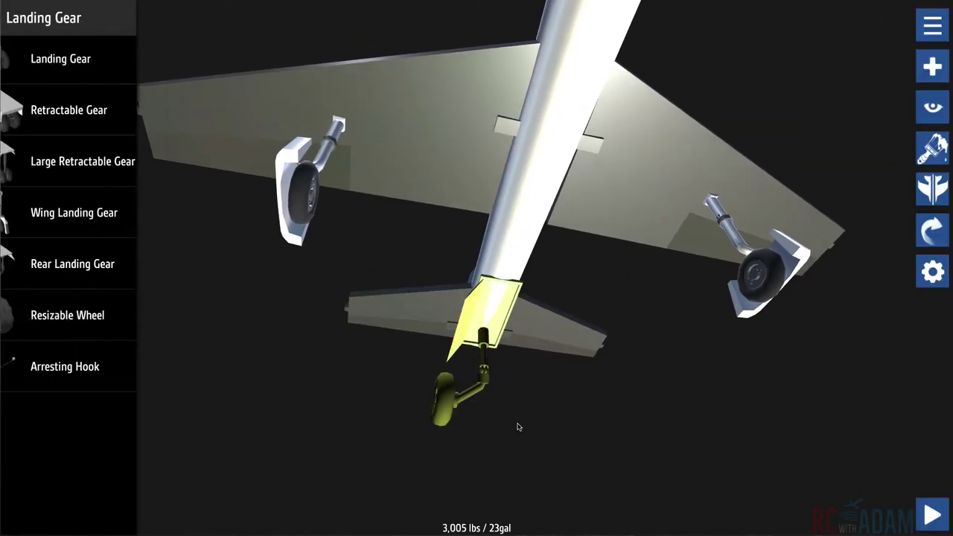
{"action": "mouse_move", "coordinate": [518, 426]}
{"action": "left_mouse_down"}
{"action": "mouse_move", "coordinate": [633, 493]}
{"action": "mouse_move", "coordinate": [519, 421]}
{"action": "left_mouse_up"}
{"action": "left_click_drag", "start_coordinate": [817, 126], "coordinate": [919, 34]}
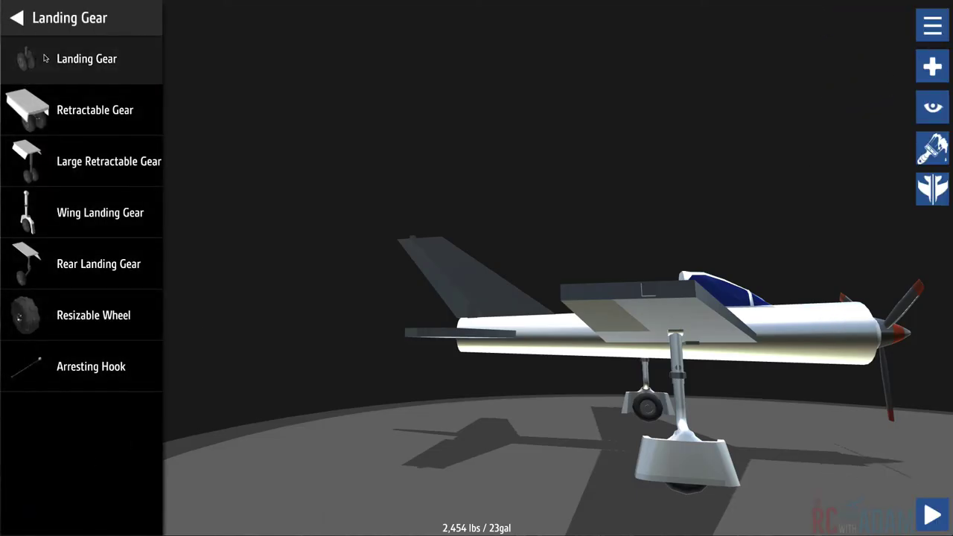
Step: Attach a standard Landing Gear under the tail end of the fuselage and check its placement
{"action": "left_click_drag", "start_coordinate": [45, 58], "coordinate": [512, 470]}
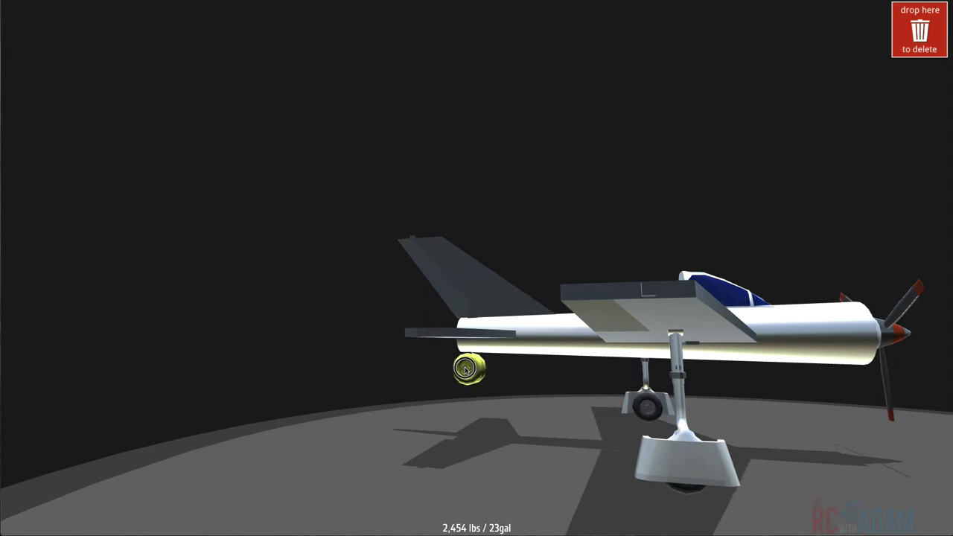
{"action": "left_click_drag", "start_coordinate": [465, 370], "coordinate": [465, 370]}
{"action": "scroll", "coordinate": [438, 402], "scroll_direction": "up", "scroll_amount": 5}
{"action": "left_click_drag", "start_coordinate": [367, 444], "coordinate": [381, 324]}
{"action": "left_click_drag", "start_coordinate": [428, 358], "coordinate": [442, 366]}
{"action": "left_click_drag", "start_coordinate": [406, 376], "coordinate": [385, 436]}
{"action": "scroll", "coordinate": [386, 437], "scroll_direction": "down", "scroll_amount": 5}
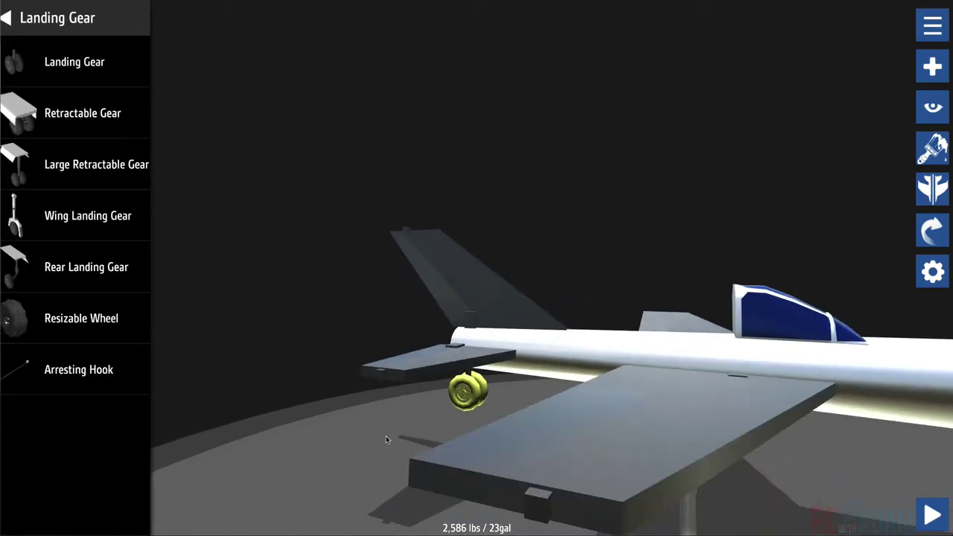
Step: Set the nose propeller's blade diameter to 84 in and its blade thickness to 1.9x
{"action": "left_click_drag", "start_coordinate": [719, 430], "coordinate": [631, 376]}
{"action": "left_click", "coordinate": [404, 346]}
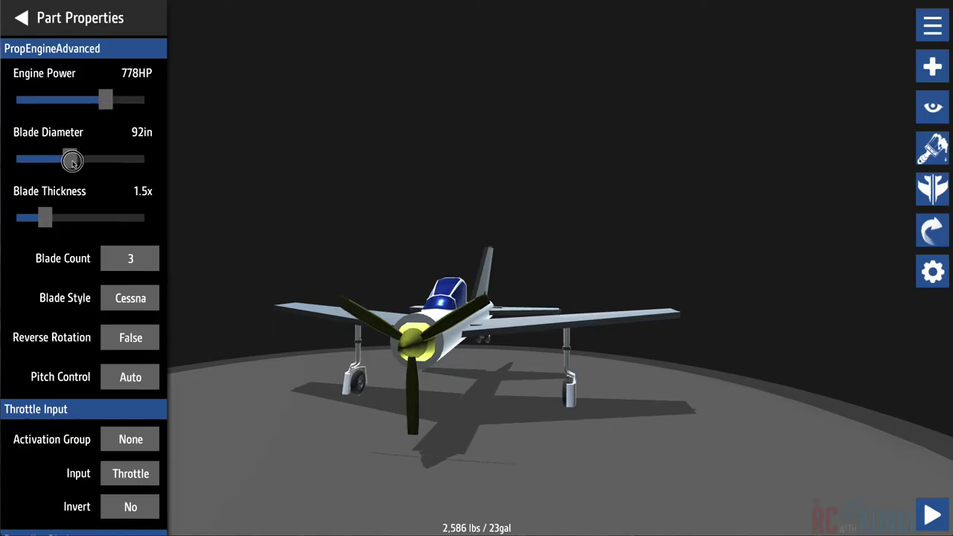
{"action": "left_click", "coordinate": [411, 205]}
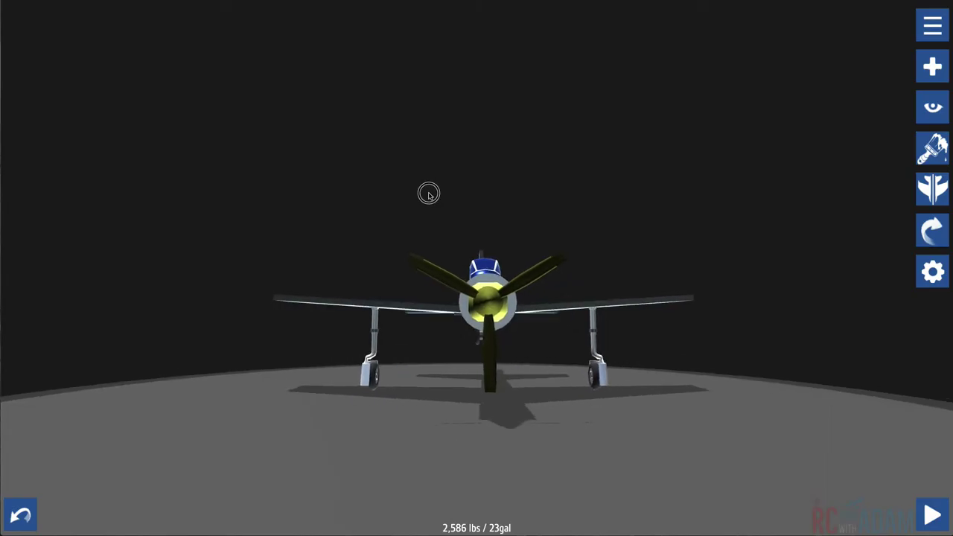
{"action": "left_click_drag", "start_coordinate": [428, 193], "coordinate": [407, 193]}
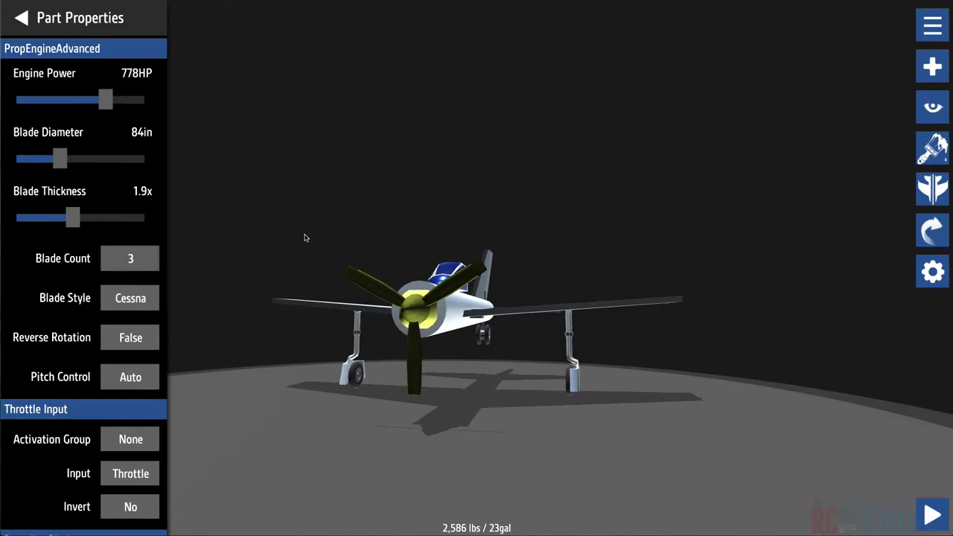
Step: Change the propeller's blade style to Warbird and close its part properties
{"action": "left_click_drag", "start_coordinate": [304, 238], "coordinate": [210, 267]}
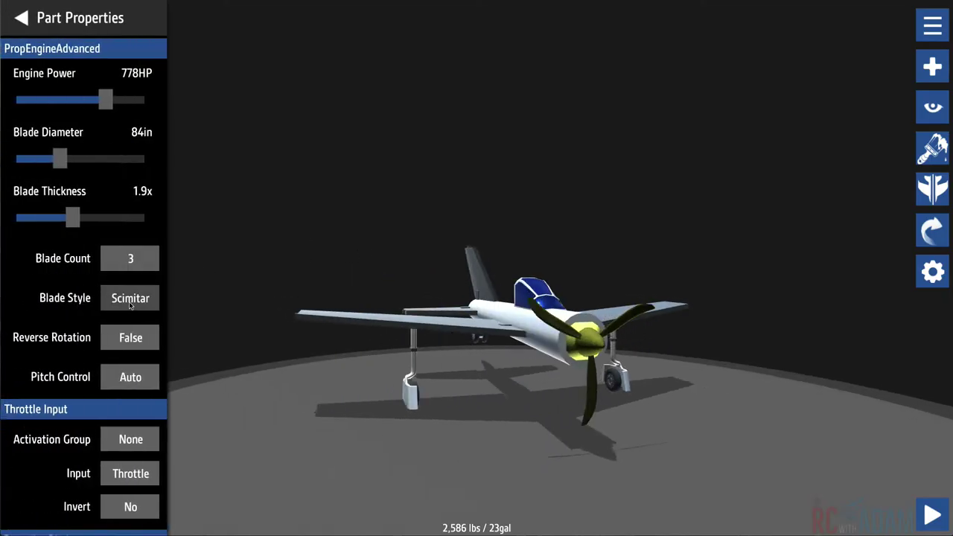
{"action": "left_click_drag", "start_coordinate": [379, 274], "coordinate": [293, 243]}
{"action": "left_click_drag", "start_coordinate": [320, 339], "coordinate": [255, 381]}
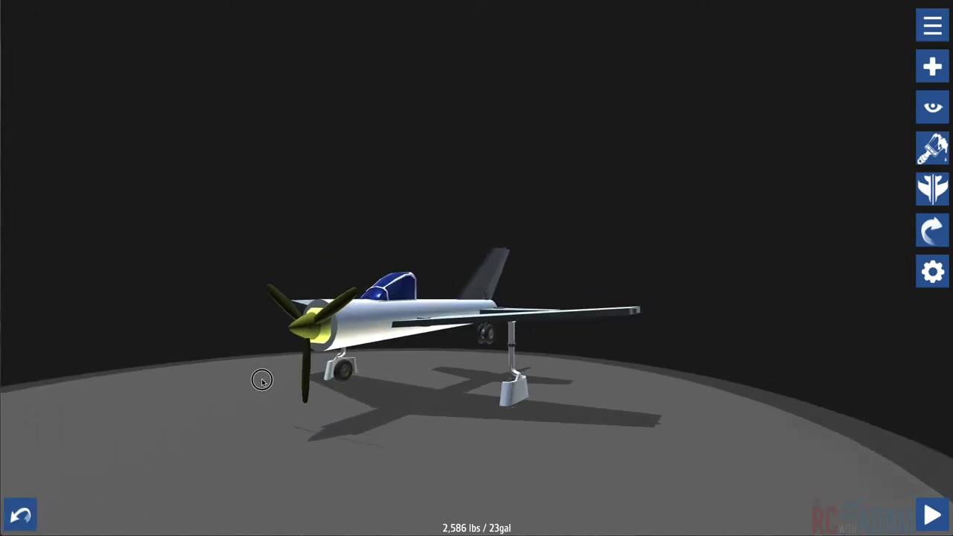
{"action": "scroll", "coordinate": [95, 318], "scroll_direction": "down", "scroll_amount": 3}
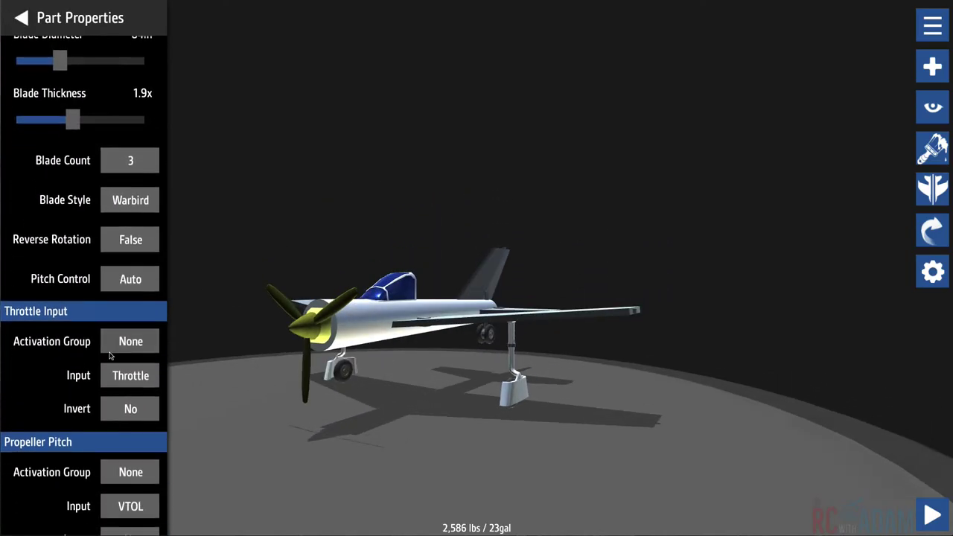
{"action": "left_click", "coordinate": [49, 20]}
Step: Fly the approach toward the runway, raising the throttle to 100% and cutting it back to about 41% at the threshold
{"action": "left_click_drag", "start_coordinate": [436, 385], "coordinate": [463, 379]}
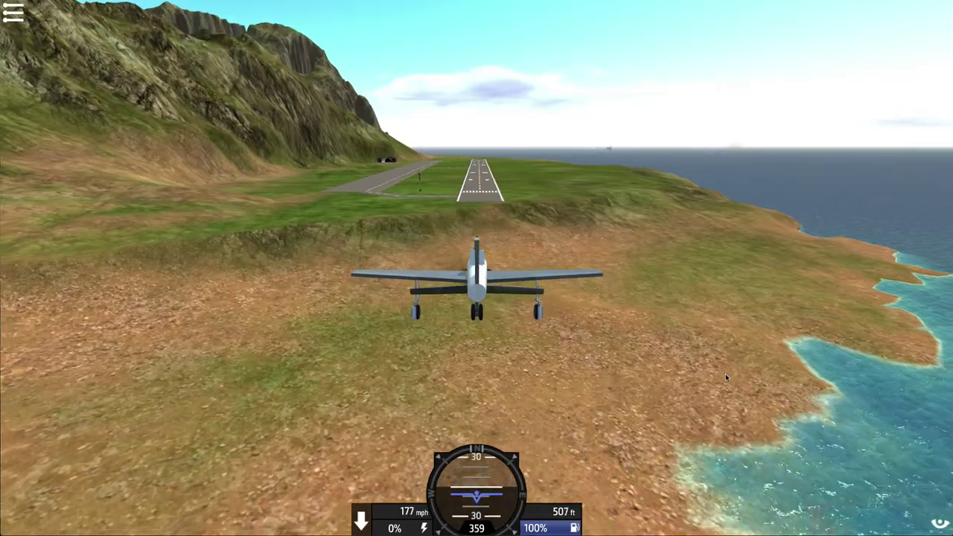
{"action": "key", "text": "s"}
{"action": "key", "text": "shift"}
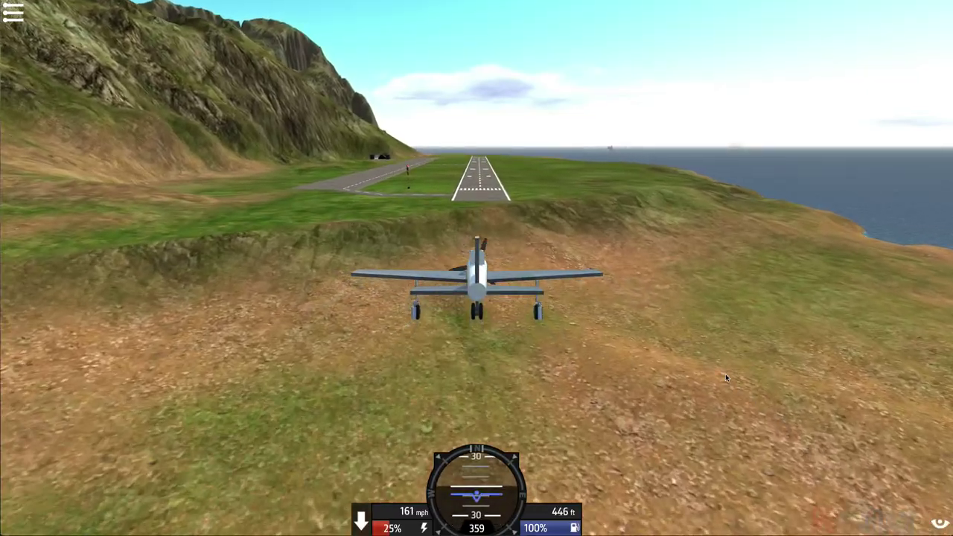
{"action": "key", "text": "shift"}
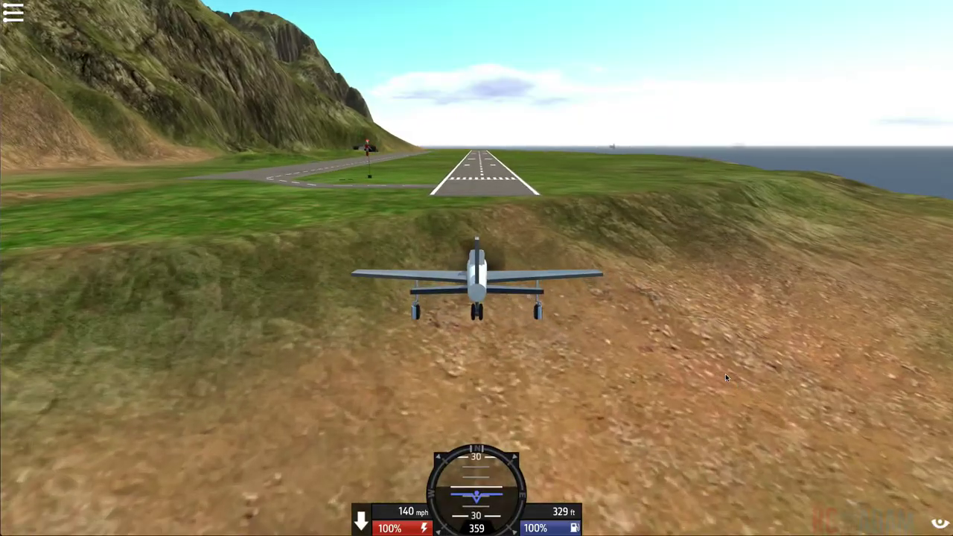
{"action": "key", "text": "ctrl"}
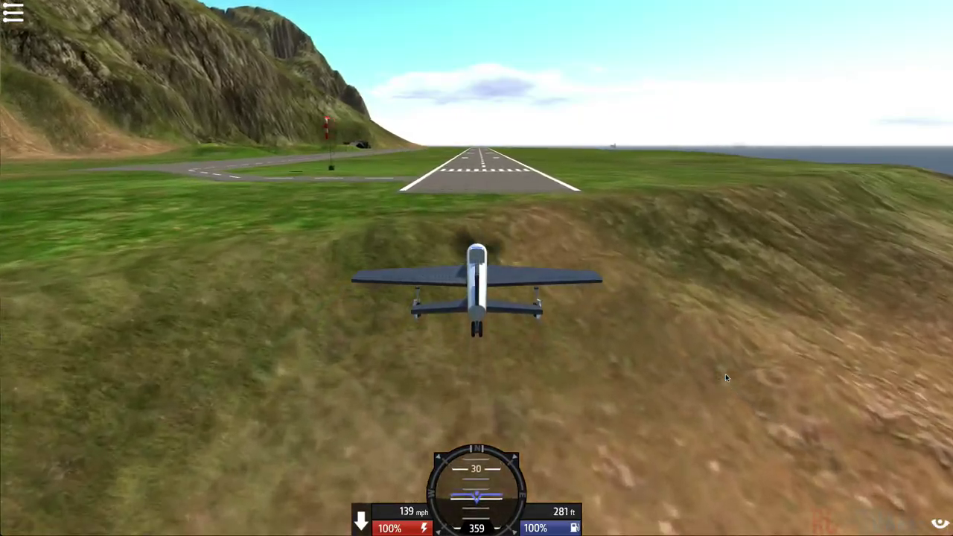
{"action": "key", "text": "ctrl"}
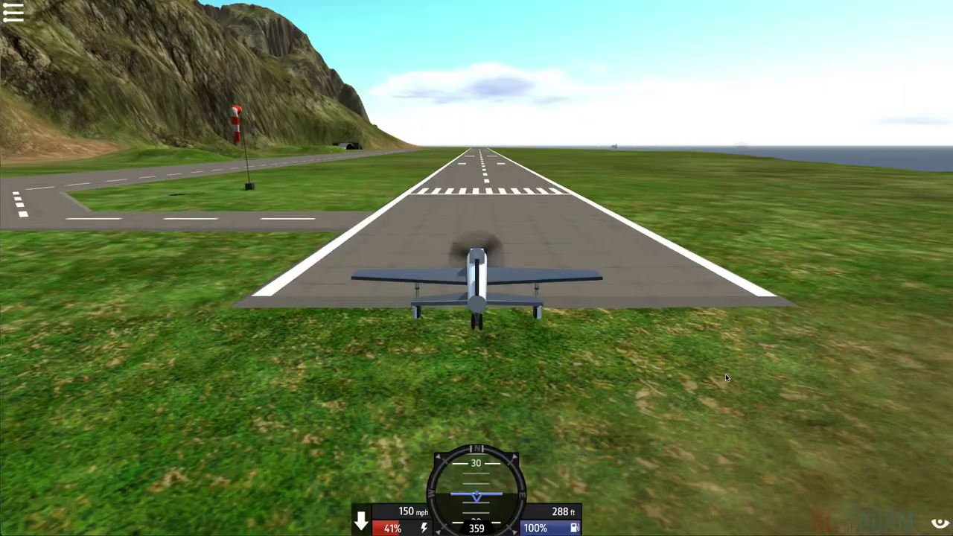
Step: Bring the airplane down on the runway while changing camera views, and exit the flight back to the designer
{"action": "key", "text": "c"}
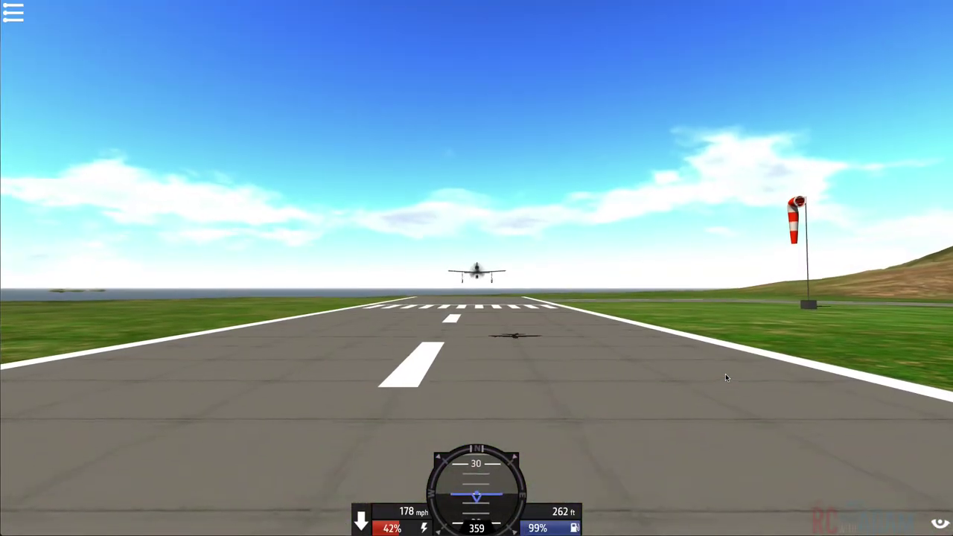
{"action": "key", "text": "c"}
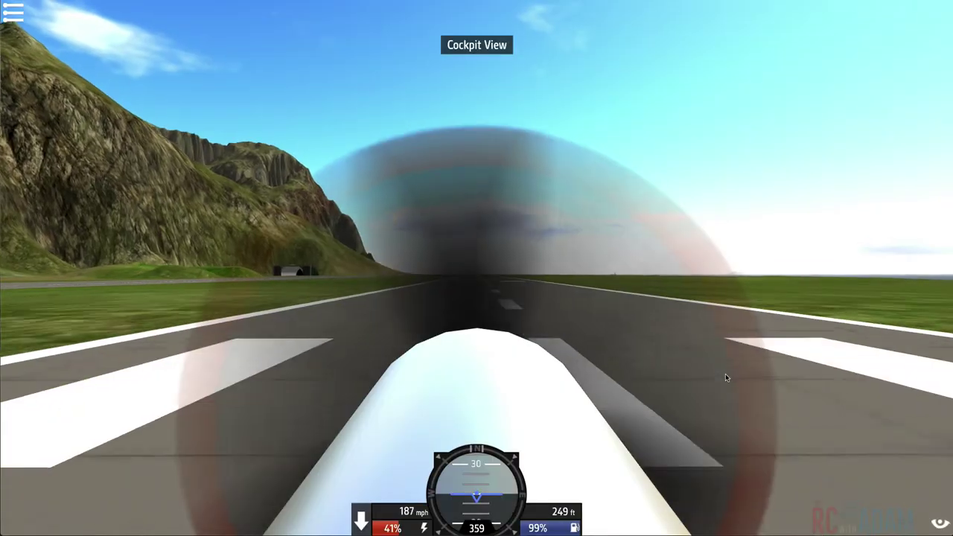
{"action": "key", "text": "c"}
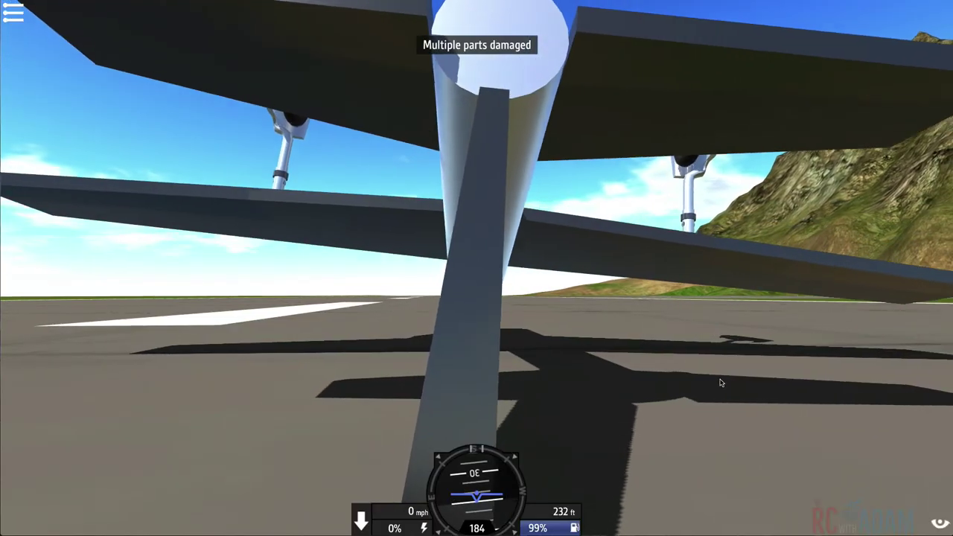
{"action": "key", "text": "Escape"}
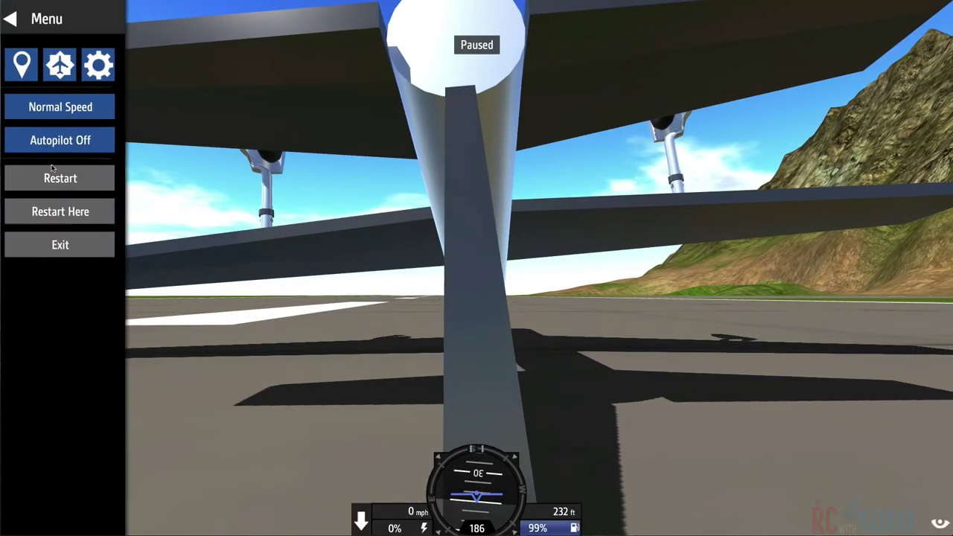
{"action": "left_click", "coordinate": [66, 246]}
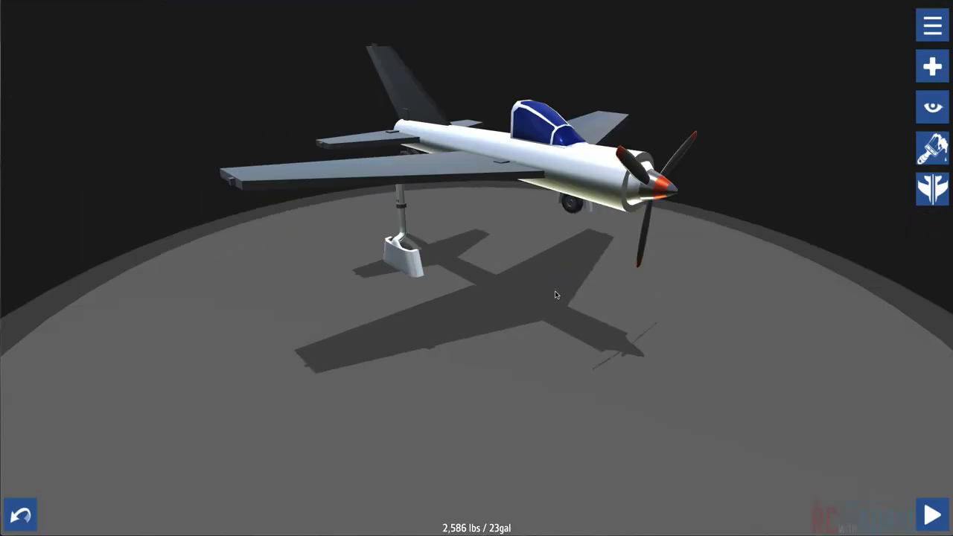
Step: Try to move one wing landing gear forward and inward, remove the opposite gear, and mirror the moved one across
{"action": "left_click_drag", "start_coordinate": [555, 295], "coordinate": [458, 110]}
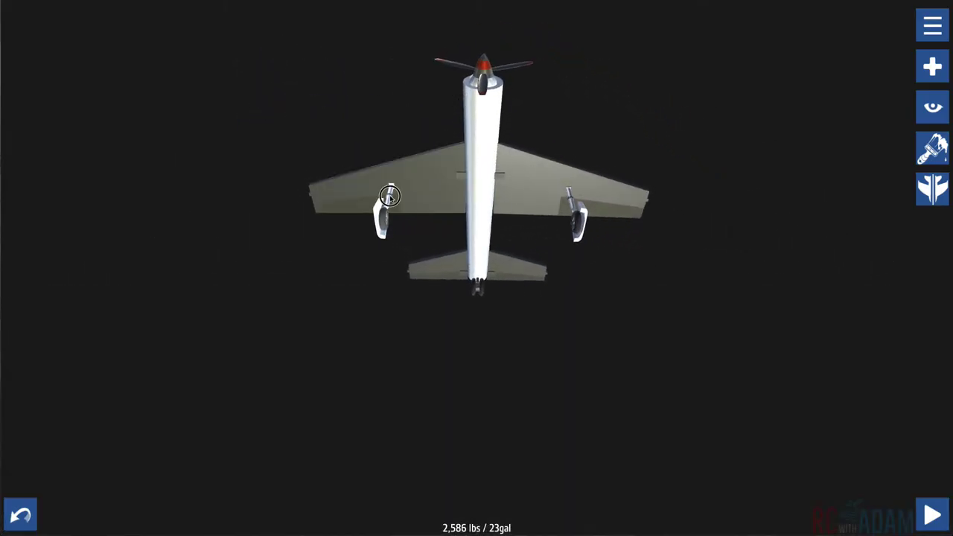
{"action": "left_click_drag", "start_coordinate": [389, 196], "coordinate": [411, 189]}
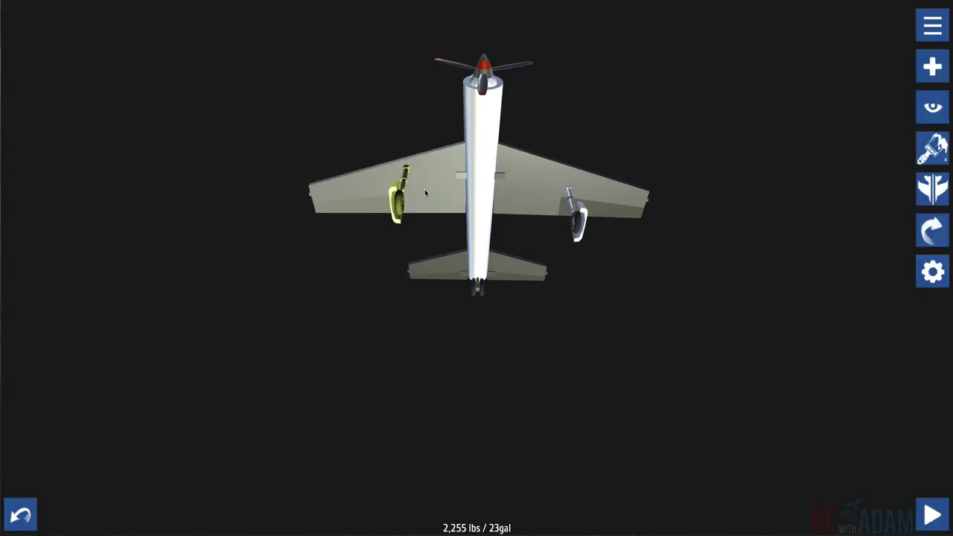
{"action": "left_click_drag", "start_coordinate": [575, 210], "coordinate": [922, 29]}
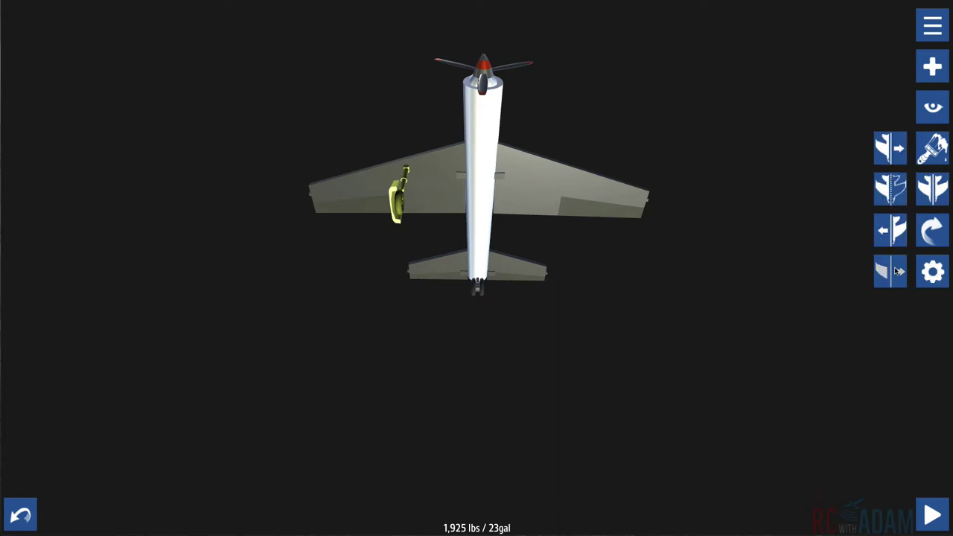
{"action": "left_click_drag", "start_coordinate": [655, 244], "coordinate": [604, 387]}
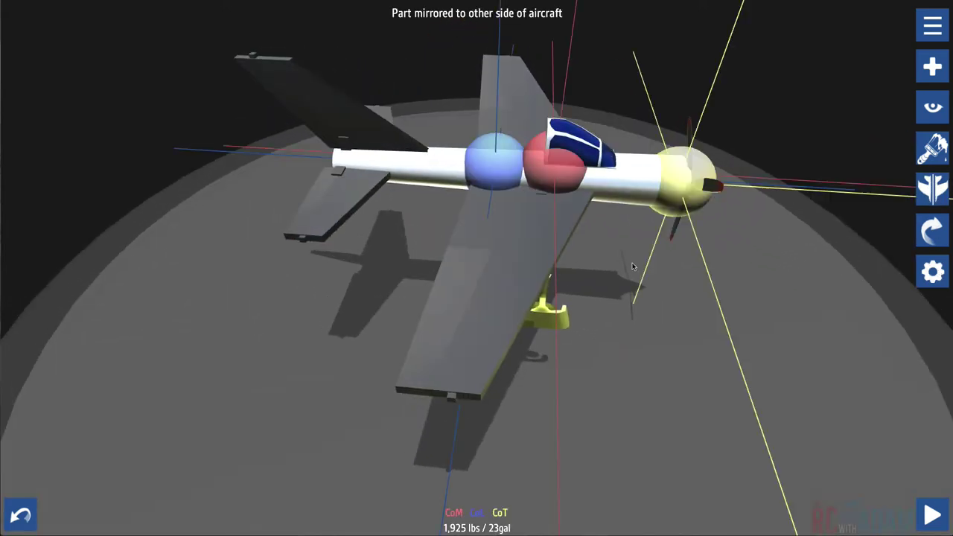
{"action": "left_click_drag", "start_coordinate": [631, 265], "coordinate": [625, 260]}
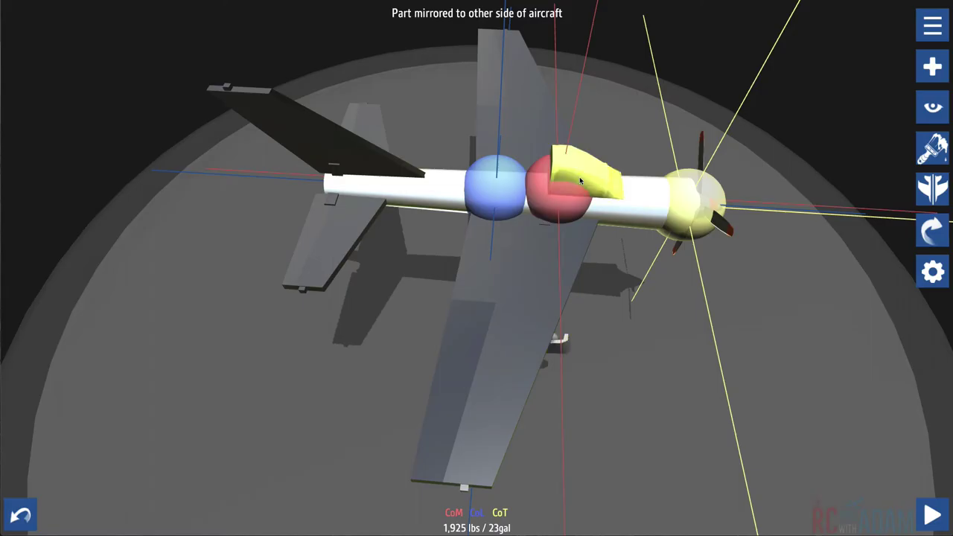
Step: Move the canopy rearward along the top of the fuselage to just ahead of the vertical stabilizer
{"action": "left_click_drag", "start_coordinate": [579, 177], "coordinate": [499, 172]}
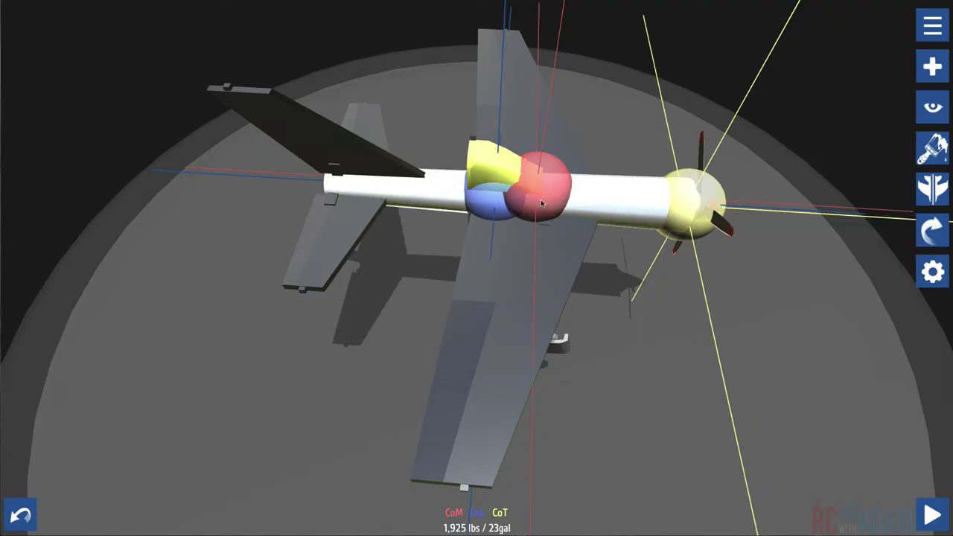
{"action": "left_click_drag", "start_coordinate": [618, 290], "coordinate": [612, 270]}
{"action": "left_click_drag", "start_coordinate": [485, 141], "coordinate": [465, 146]}
{"action": "left_click_drag", "start_coordinate": [571, 234], "coordinate": [515, 310]}
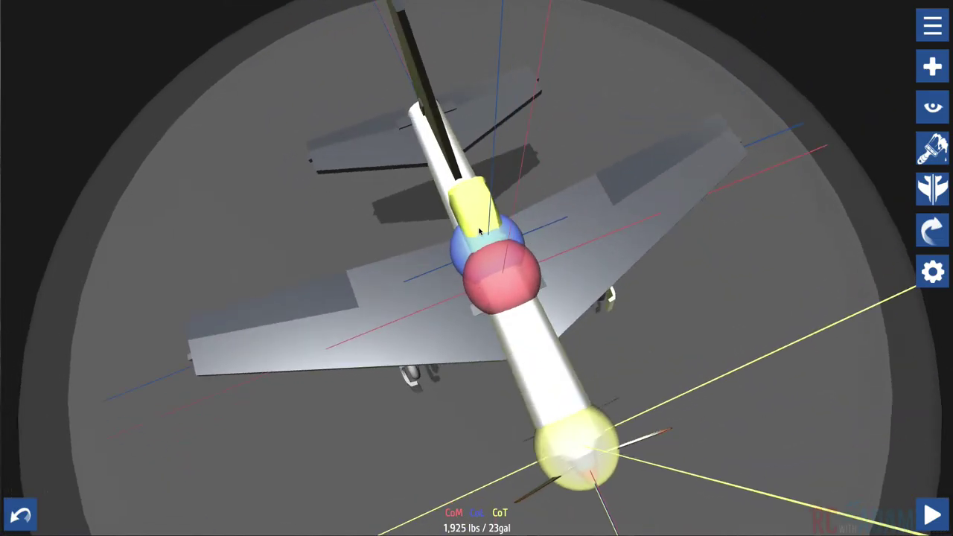
{"action": "left_click_drag", "start_coordinate": [480, 227], "coordinate": [480, 220]}
{"action": "left_click_drag", "start_coordinate": [371, 213], "coordinate": [498, 152]}
{"action": "left_click_drag", "start_coordinate": [624, 266], "coordinate": [527, 261]}
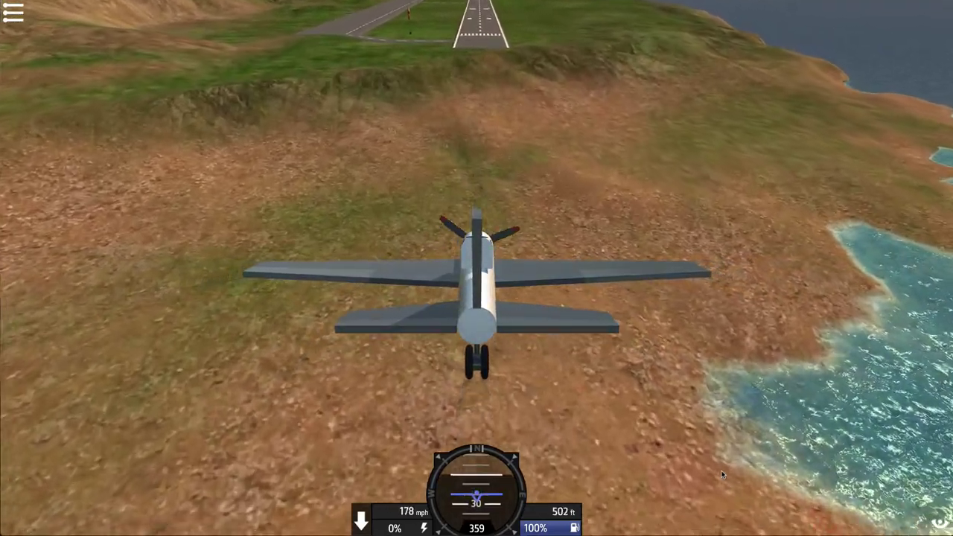
Step: Check the airplane in flight from different camera views and exit back to the designer
{"action": "key", "text": "c"}
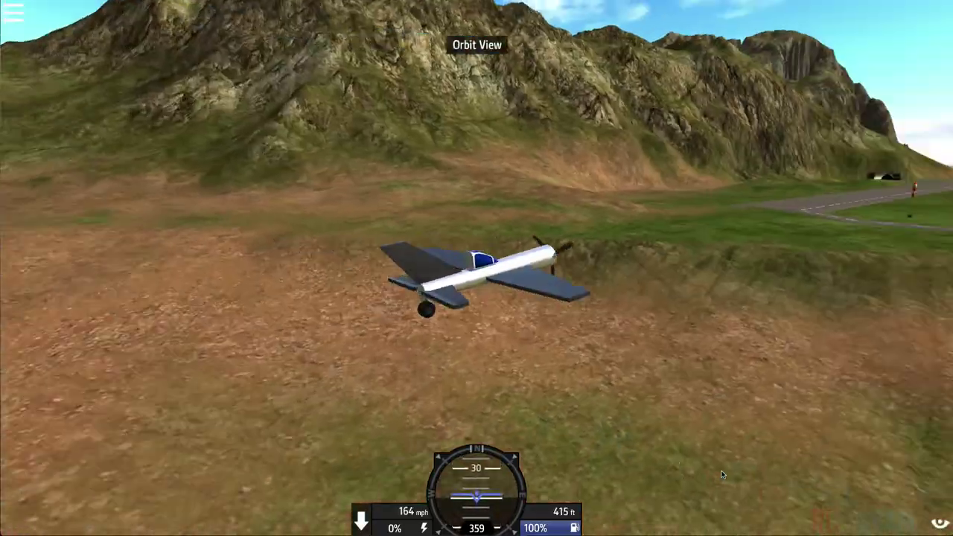
{"action": "key", "text": "c"}
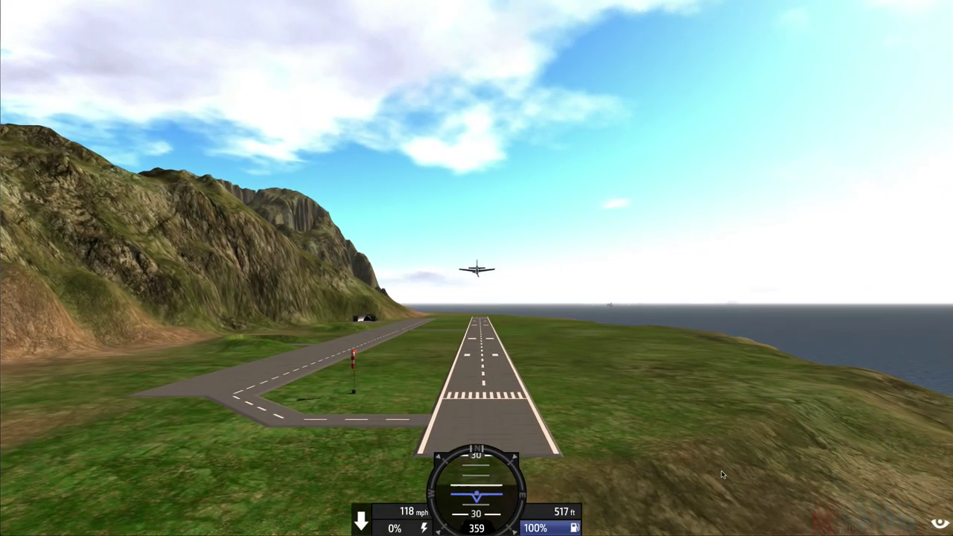
{"action": "key", "text": "Escape"}
{"action": "left_click", "coordinate": [66, 244]}
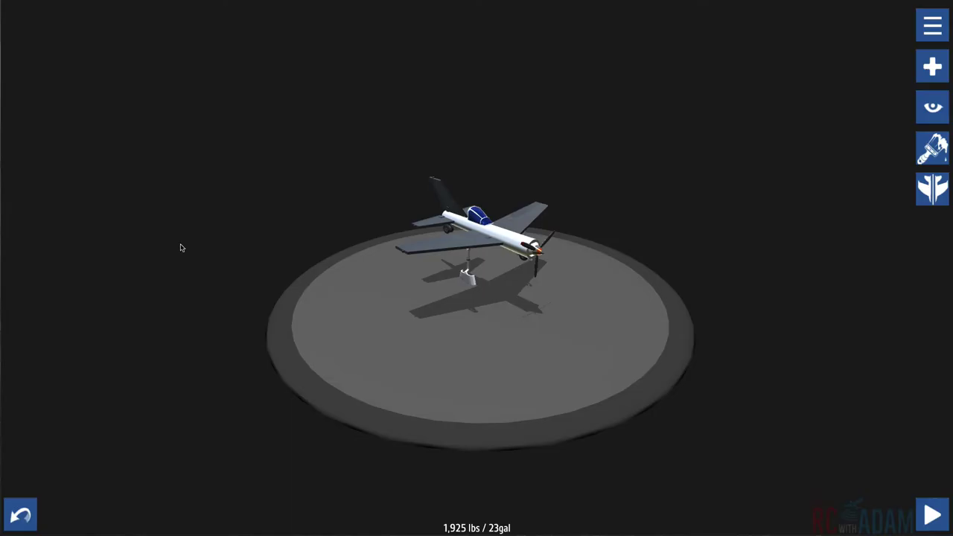
Step: Reattach the landing gear under one wing near its leading edge and remove the loose gear on the opposite side
{"action": "scroll", "coordinate": [506, 300], "scroll_direction": "up", "scroll_amount": 5}
{"action": "left_click_drag", "start_coordinate": [508, 300], "coordinate": [492, 142]}
{"action": "left_click_drag", "start_coordinate": [395, 191], "coordinate": [392, 189]}
{"action": "left_click_drag", "start_coordinate": [570, 193], "coordinate": [867, 87]}
{"action": "left_click_drag", "start_coordinate": [940, 43], "coordinate": [937, 43]}
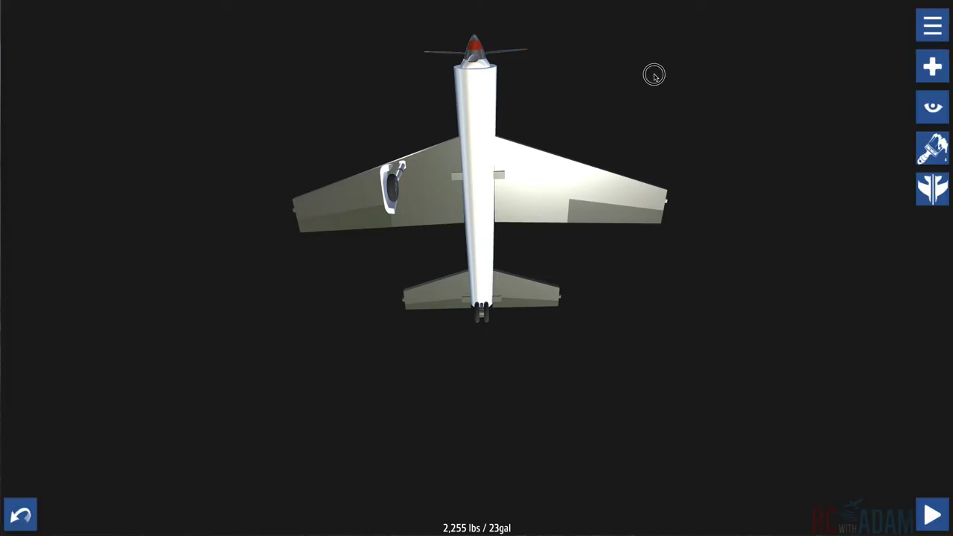
Step: Mirror the attached wing landing gear to the other side of the aircraft and check the result from above
{"action": "left_click_drag", "start_coordinate": [653, 74], "coordinate": [364, 166]}
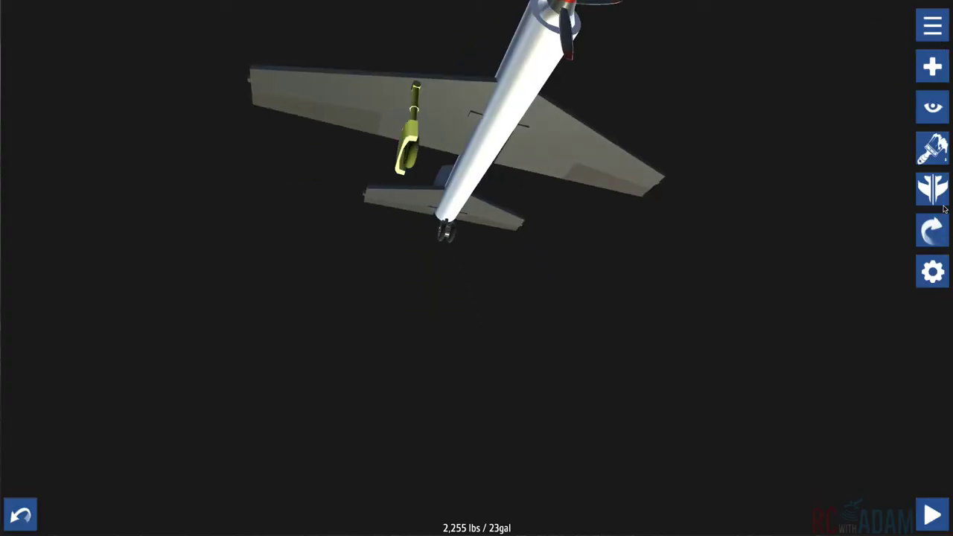
{"action": "left_click_drag", "start_coordinate": [893, 270], "coordinate": [561, 160]}
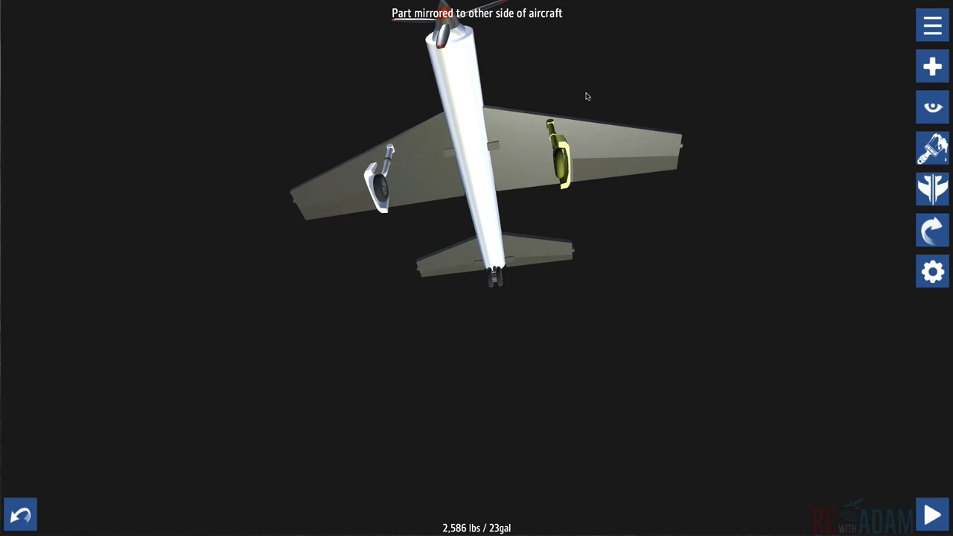
{"action": "left_click_drag", "start_coordinate": [587, 94], "coordinate": [710, 332]}
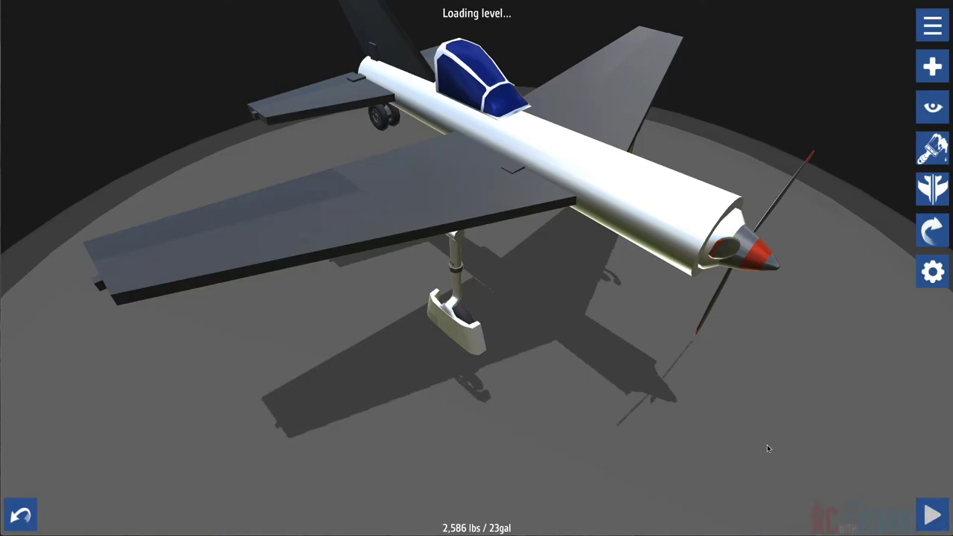
Step: In the test flight, switch to Orbit View from the side, pitch the nose up and raise the throttle to 58%
{"action": "key", "text": "c"}
{"action": "key", "text": "c"}
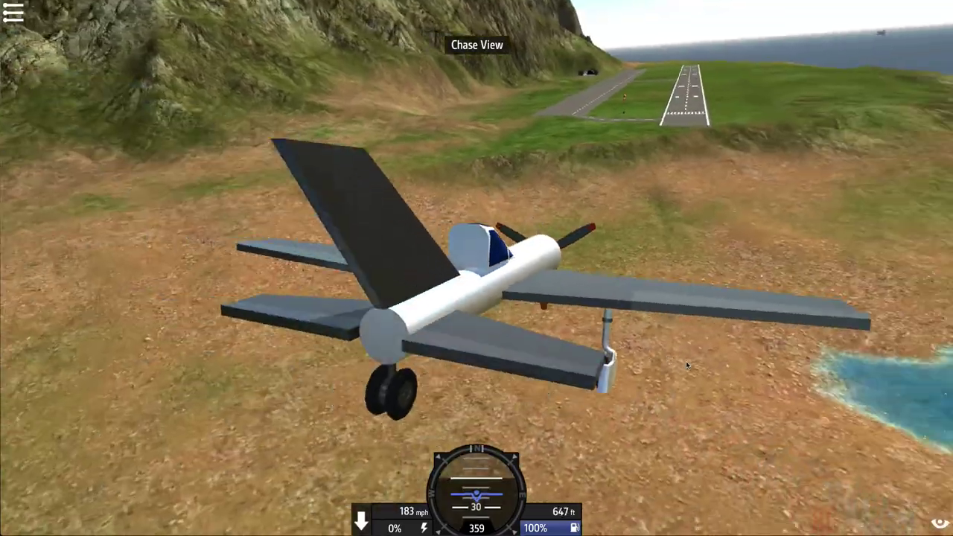
{"action": "key", "text": "c"}
{"action": "left_click_drag", "start_coordinate": [625, 348], "coordinate": [563, 340]}
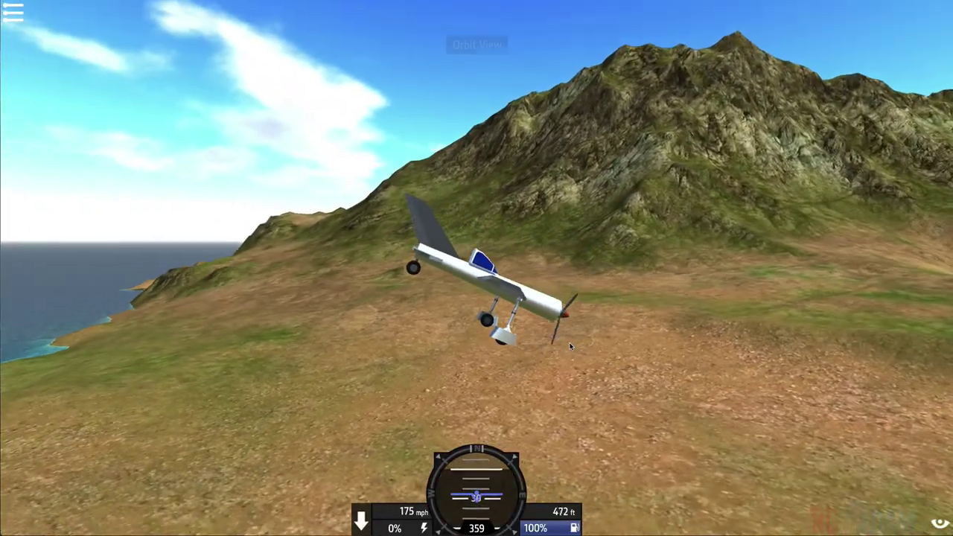
{"action": "key", "text": "s"}
{"action": "key", "text": "shift"}
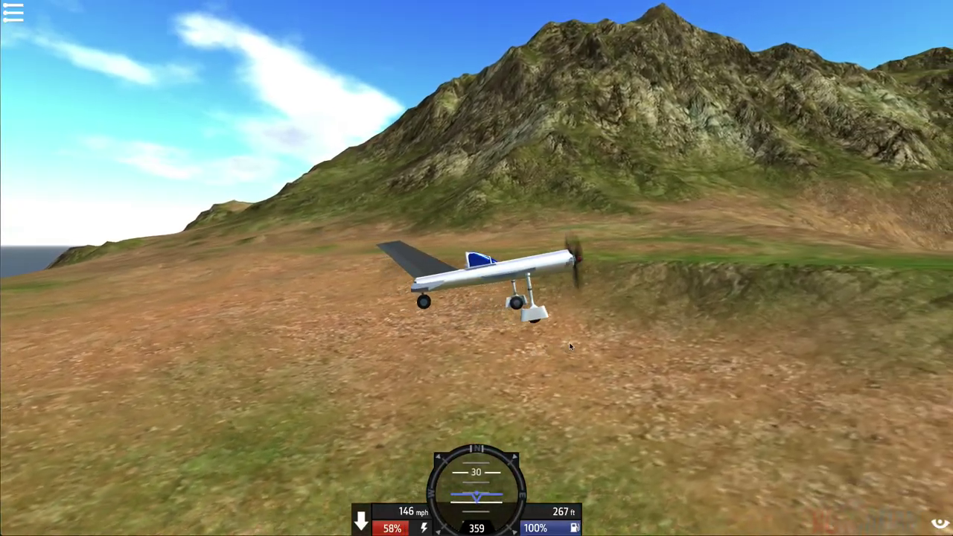
Step: Cycle through Cockpit View to Chase View and roll the airplane into line with the runway
{"action": "key", "text": "c"}
{"action": "key", "text": "c"}
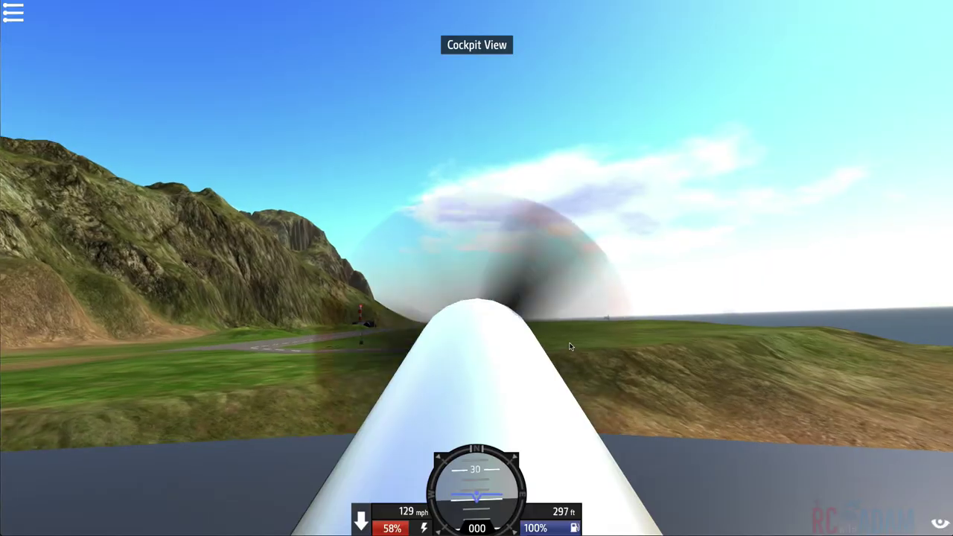
{"action": "key", "text": "c"}
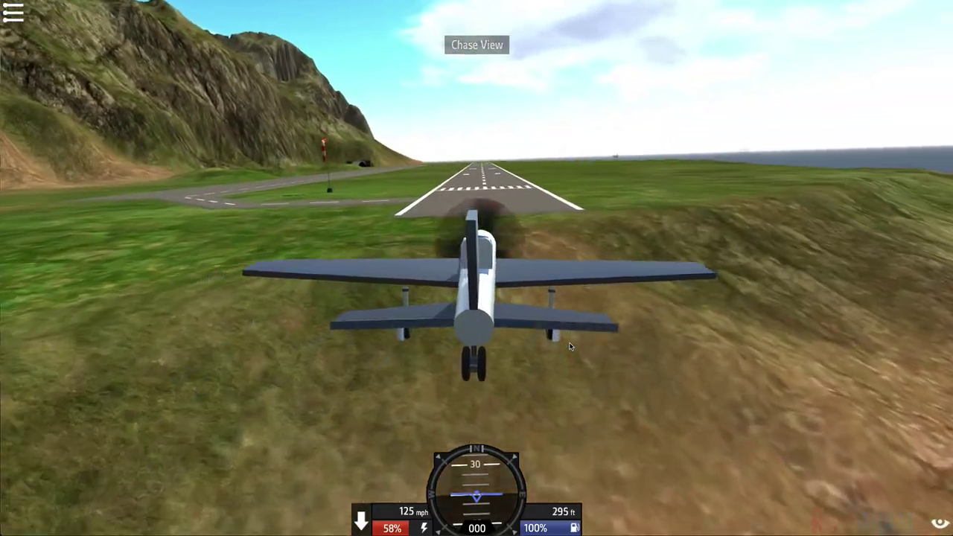
{"action": "key", "text": "d"}
{"action": "key", "text": "a"}
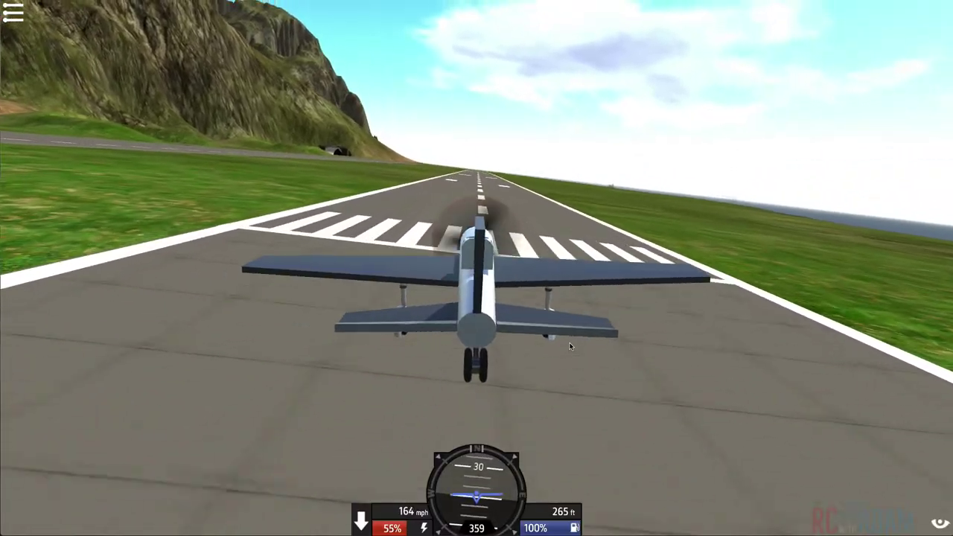
Step: Switch to Orbit View, cut the throttle to 0%, level the airplane onto the runway and pause the flight
{"action": "key", "text": "c"}
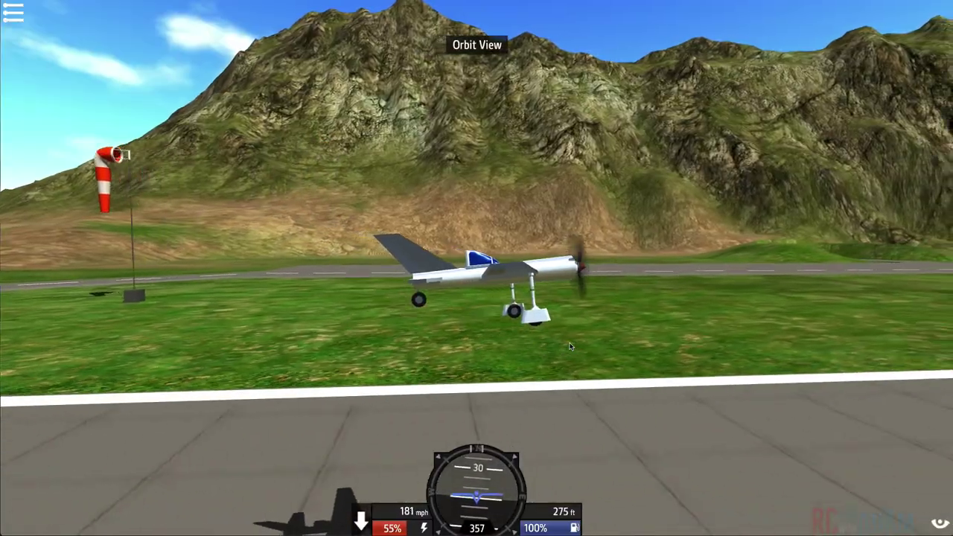
{"action": "key", "text": "ctrl"}
{"action": "key", "text": "g"}
{"action": "key", "text": "d"}
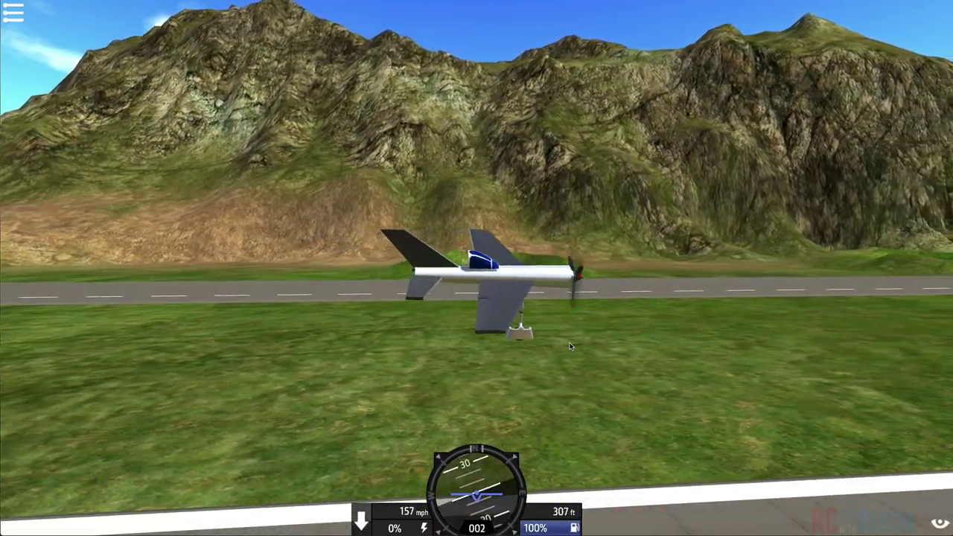
{"action": "key", "text": "a"}
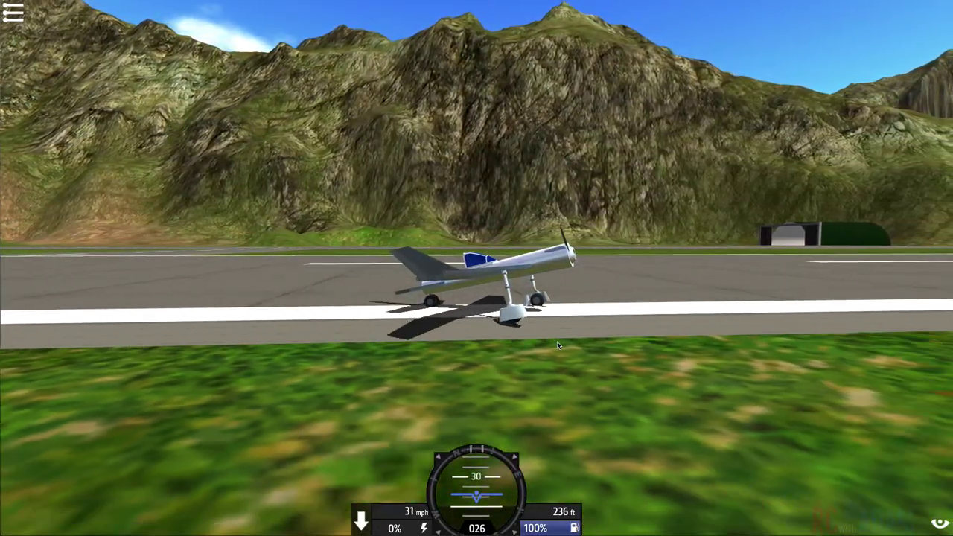
{"action": "key", "text": "Escape"}
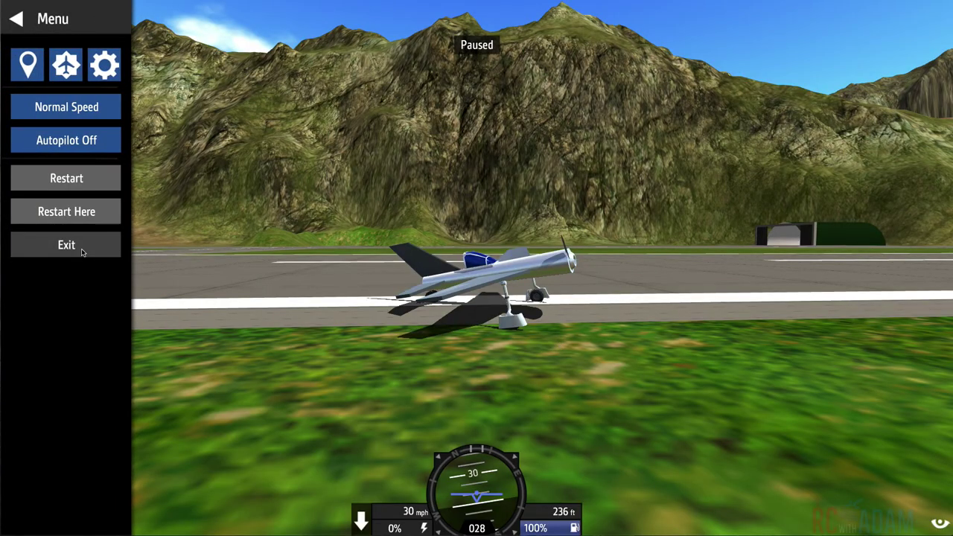
Step: Exit the flight to the designer and move the right main wing with its landing gear forward along the fuselage
{"action": "left_click", "coordinate": [66, 246]}
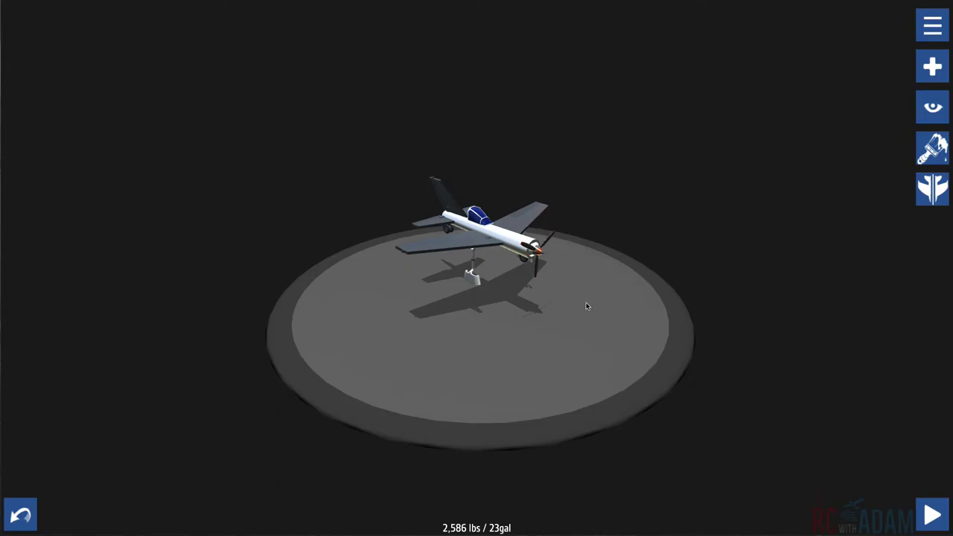
{"action": "scroll", "coordinate": [586, 306], "scroll_direction": "up", "scroll_amount": 5}
{"action": "scroll", "coordinate": [585, 307], "scroll_direction": "down", "scroll_amount": 3}
{"action": "left_click_drag", "start_coordinate": [583, 307], "coordinate": [638, 296]}
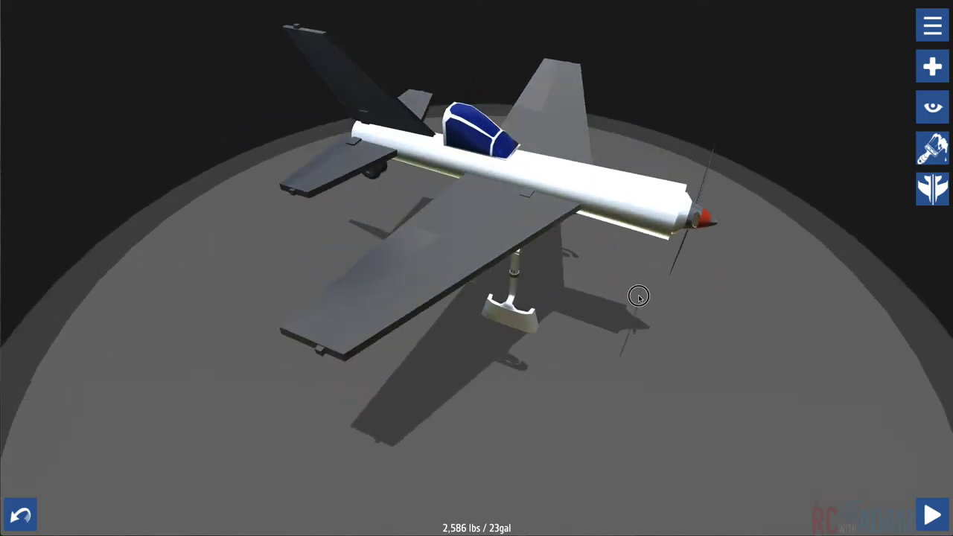
{"action": "left_click", "coordinate": [576, 207]}
{"action": "left_click_drag", "start_coordinate": [648, 350], "coordinate": [628, 297]}
{"action": "left_click_drag", "start_coordinate": [529, 259], "coordinate": [552, 272]}
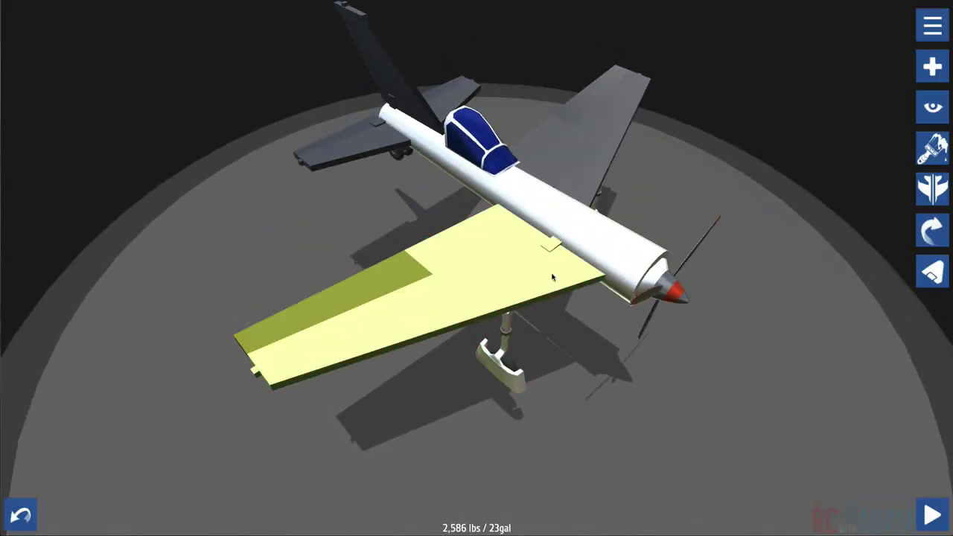
{"action": "left_click_drag", "start_coordinate": [586, 361], "coordinate": [658, 317]}
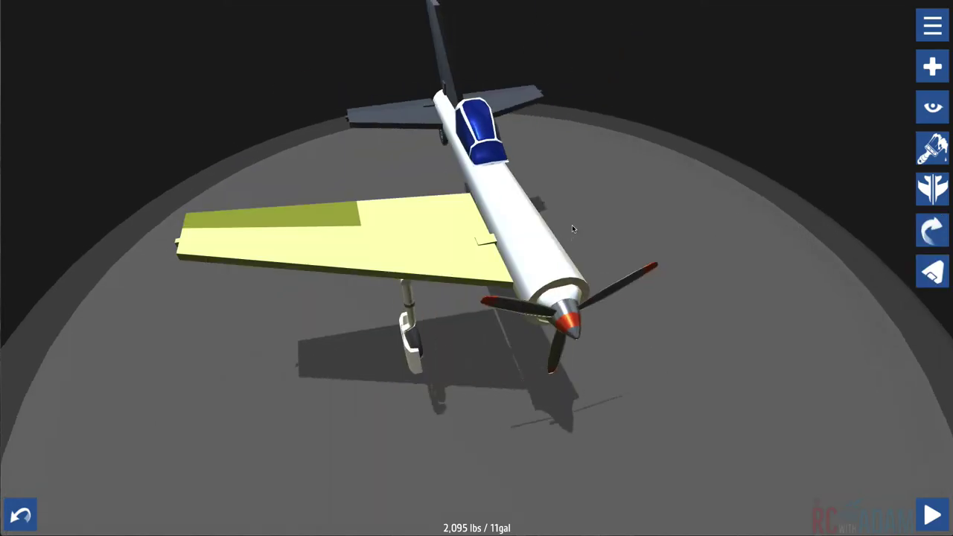
Step: Mirror the moved wing and landing gear to the other side and check the centre of mass and lift markers
{"action": "left_click", "coordinate": [942, 200]}
{"action": "left_click", "coordinate": [878, 278]}
{"action": "left_click_drag", "start_coordinate": [673, 395], "coordinate": [517, 396]}
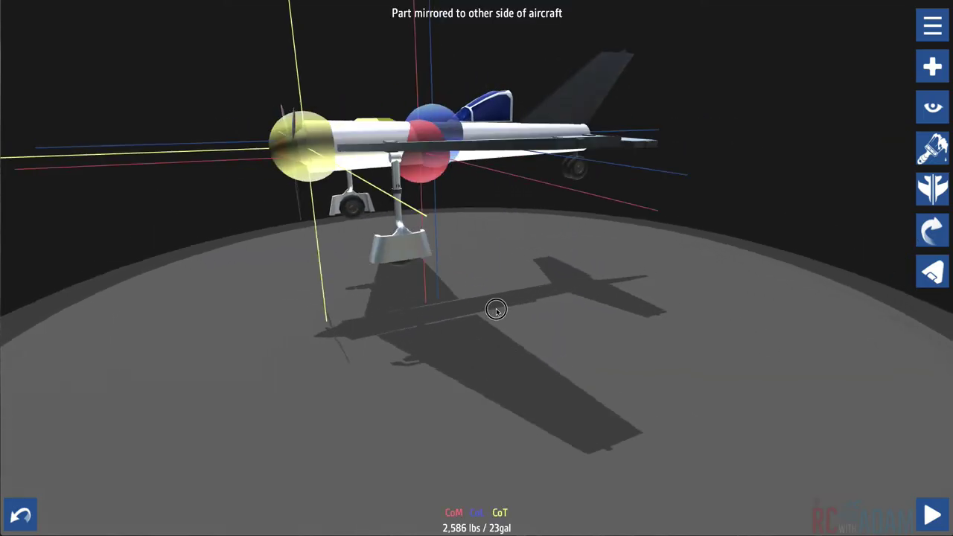
{"action": "left_click_drag", "start_coordinate": [496, 309], "coordinate": [629, 127]}
Step: Reshape the right wing's roll control surface into a narrower strip along the outer trailing edge
{"action": "left_click", "coordinate": [932, 272]}
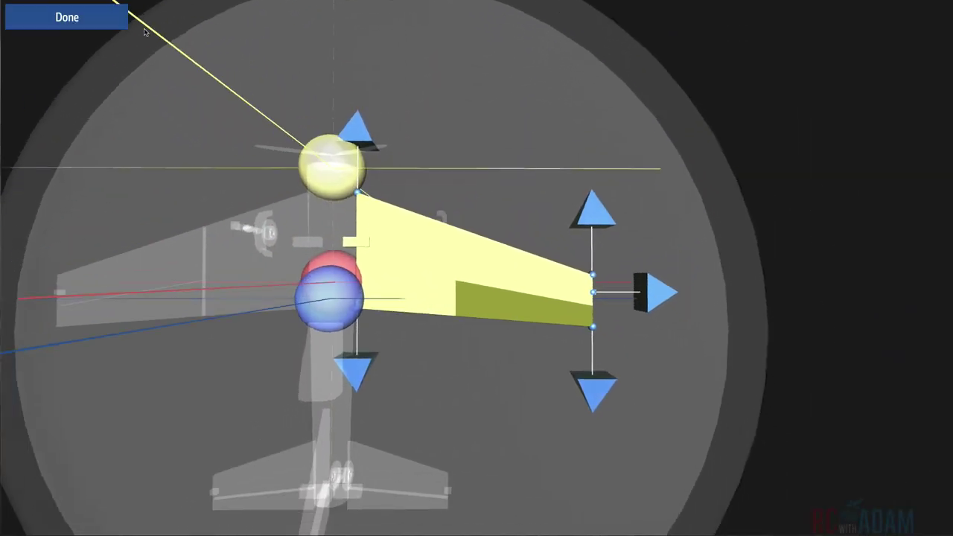
{"action": "left_click", "coordinate": [105, 19]}
{"action": "left_click", "coordinate": [941, 275]}
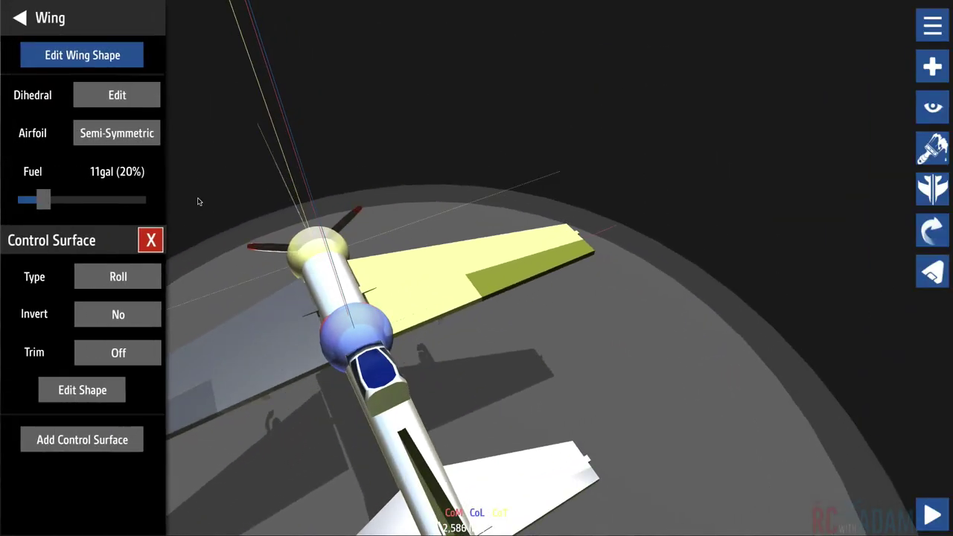
{"action": "left_click", "coordinate": [77, 393]}
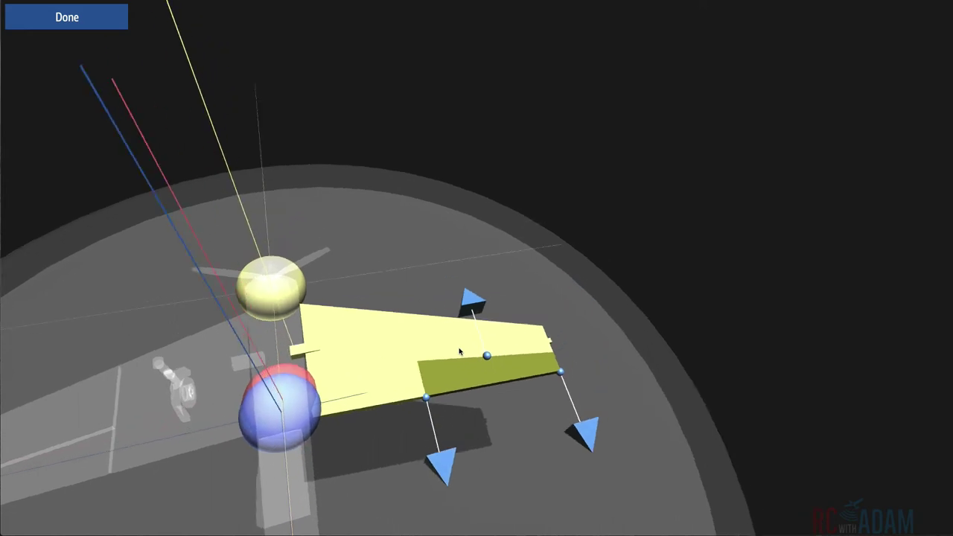
{"action": "left_click_drag", "start_coordinate": [477, 215], "coordinate": [479, 231]}
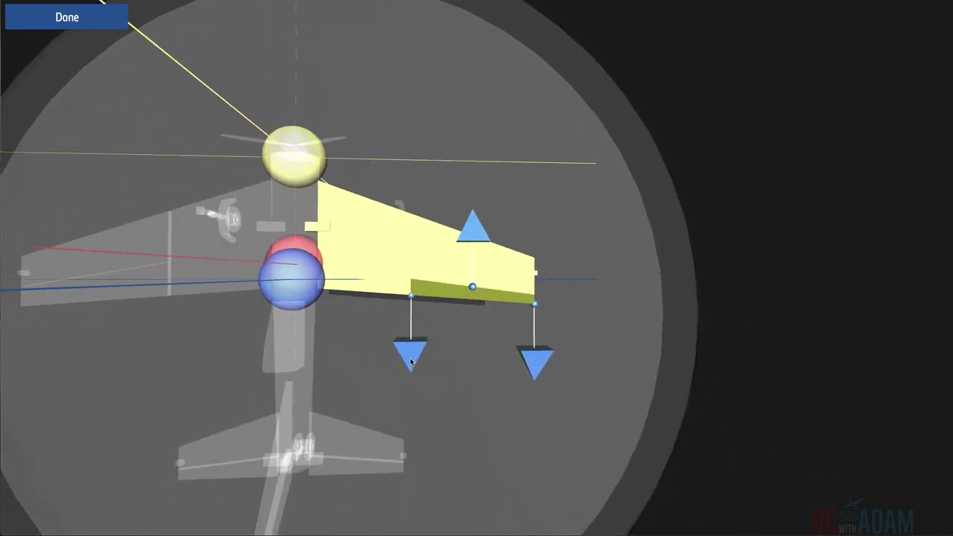
{"action": "left_click_drag", "start_coordinate": [398, 360], "coordinate": [387, 357]}
{"action": "left_click_drag", "start_coordinate": [535, 360], "coordinate": [504, 362]}
{"action": "left_click", "coordinate": [68, 26]}
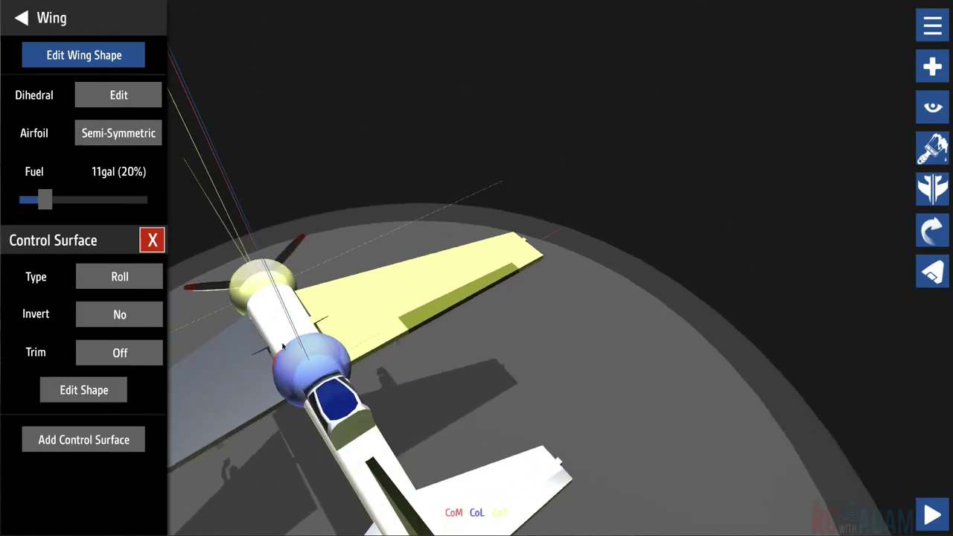
Step: Mirror the wing with its narrowed control surface to the other side and inspect the aircraft from the front and rear
{"action": "left_click_drag", "start_coordinate": [507, 358], "coordinate": [908, 49]}
{"action": "left_click", "coordinate": [586, 268]}
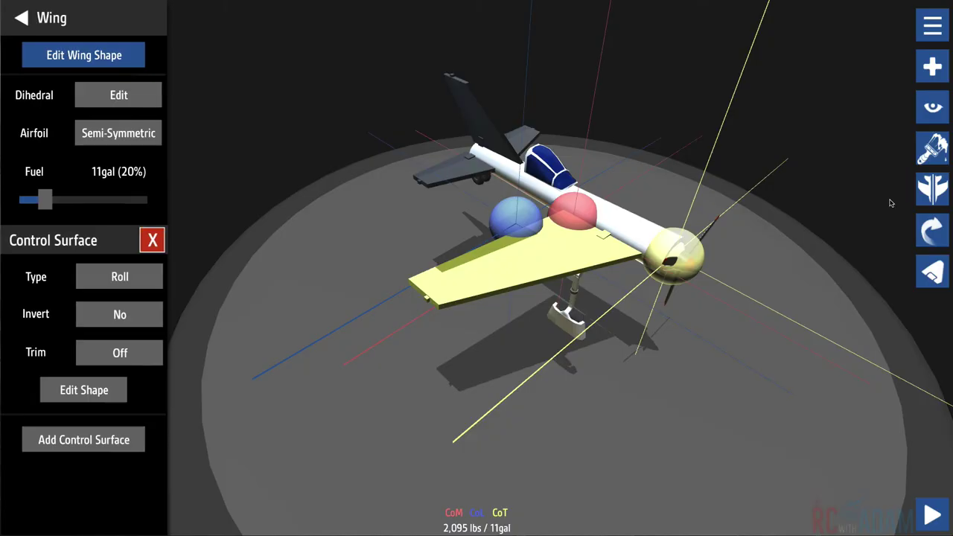
{"action": "left_click", "coordinate": [939, 186]}
{"action": "left_click", "coordinate": [891, 274]}
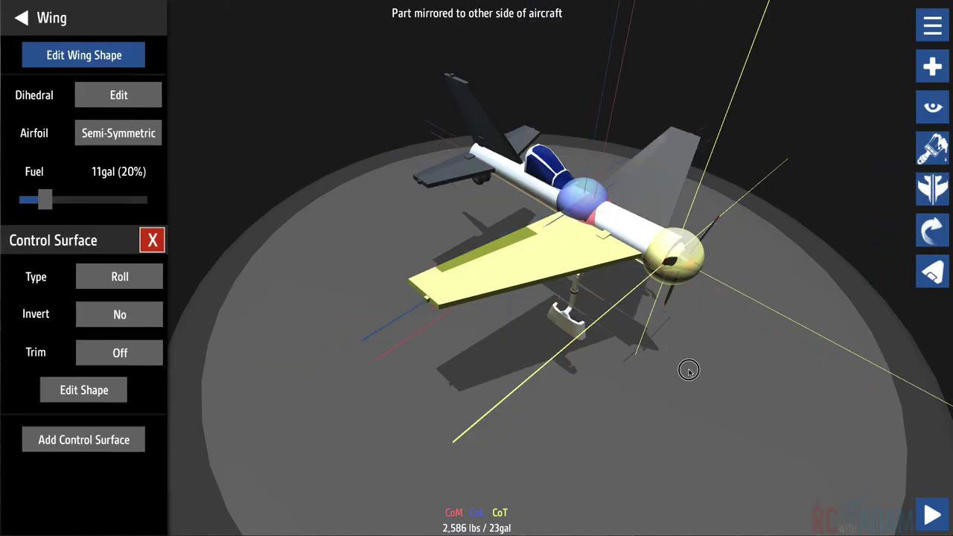
{"action": "left_click_drag", "start_coordinate": [689, 368], "coordinate": [464, 355]}
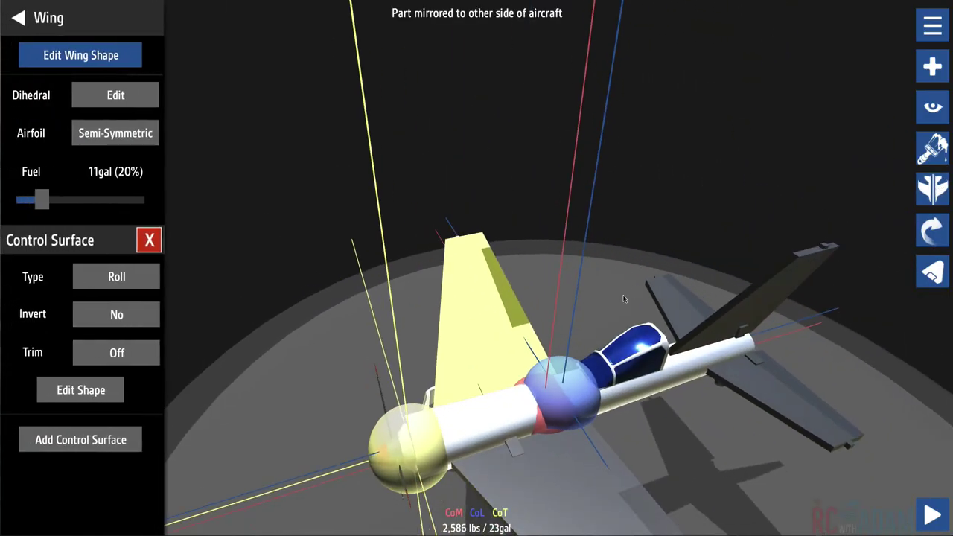
{"action": "left_click_drag", "start_coordinate": [639, 285], "coordinate": [538, 297]}
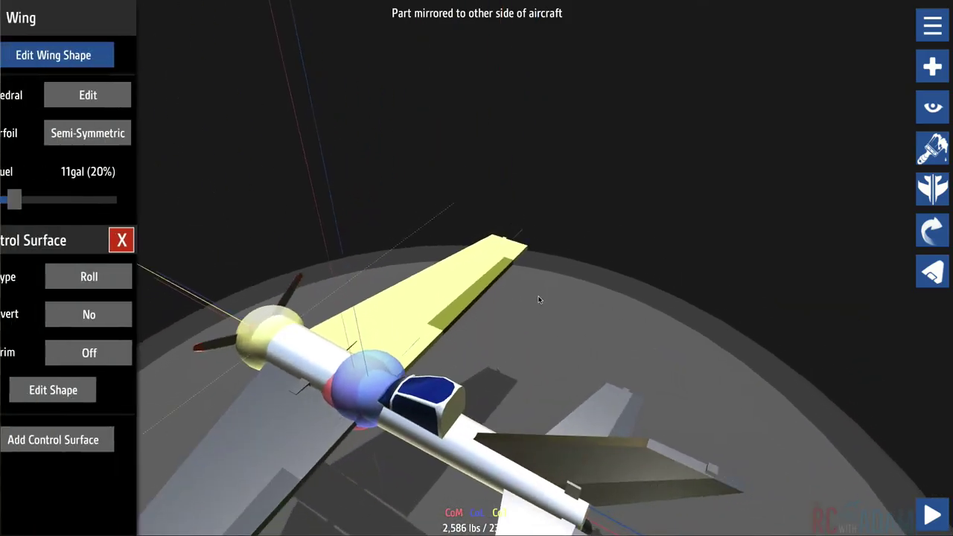
{"action": "left_click_drag", "start_coordinate": [613, 267], "coordinate": [564, 279]}
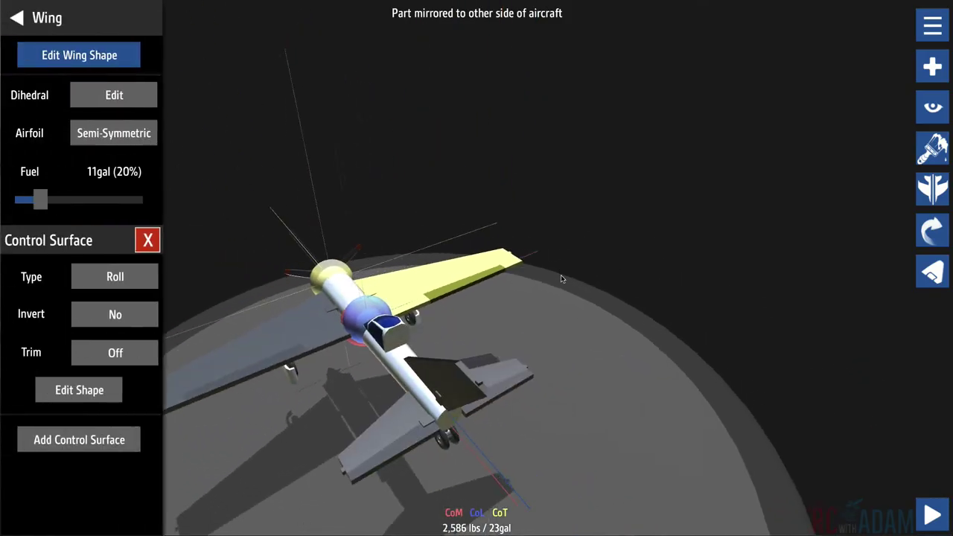
Step: Start a test flight and switch to Orbit View, watching the airplane's runway approach from the side
{"action": "left_click", "coordinate": [932, 515]}
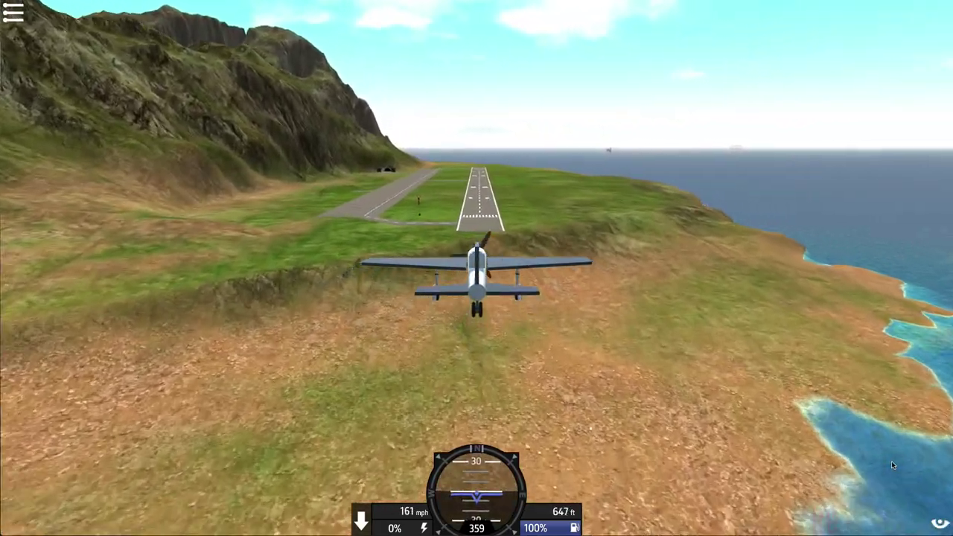
{"action": "key", "text": "c"}
{"action": "key", "text": "c"}
{"action": "key", "text": "c"}
{"action": "key", "text": "c"}
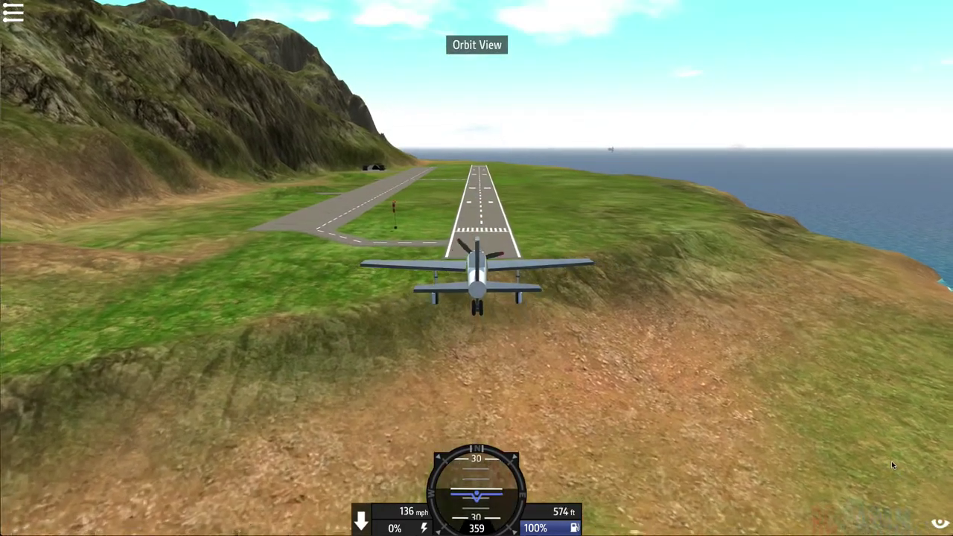
{"action": "left_click_drag", "start_coordinate": [874, 397], "coordinate": [738, 372]}
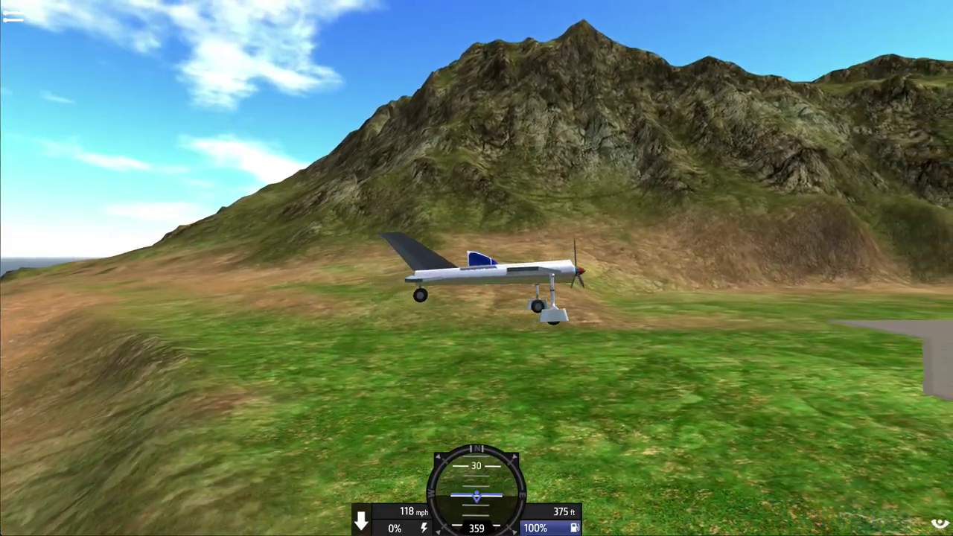
Step: Land the airplane on the runway while cycling through Cockpit View and Chase View back to Orbit View
{"action": "key", "text": "c"}
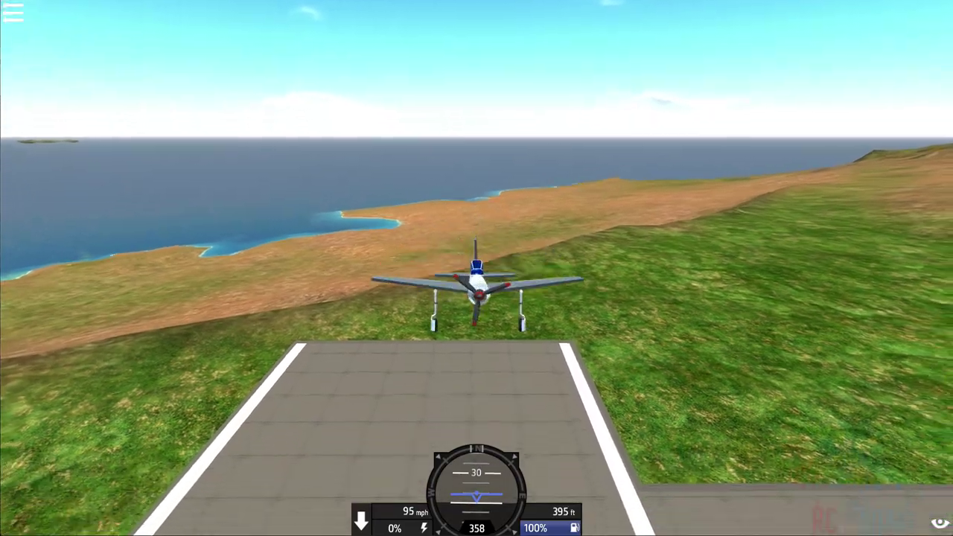
{"action": "key", "text": "c"}
{"action": "key", "text": "c"}
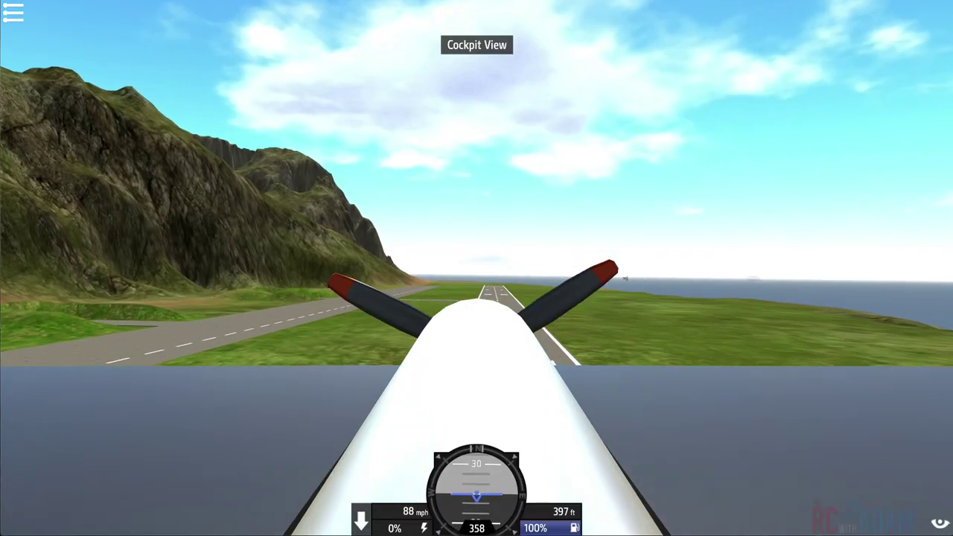
{"action": "key", "text": "c"}
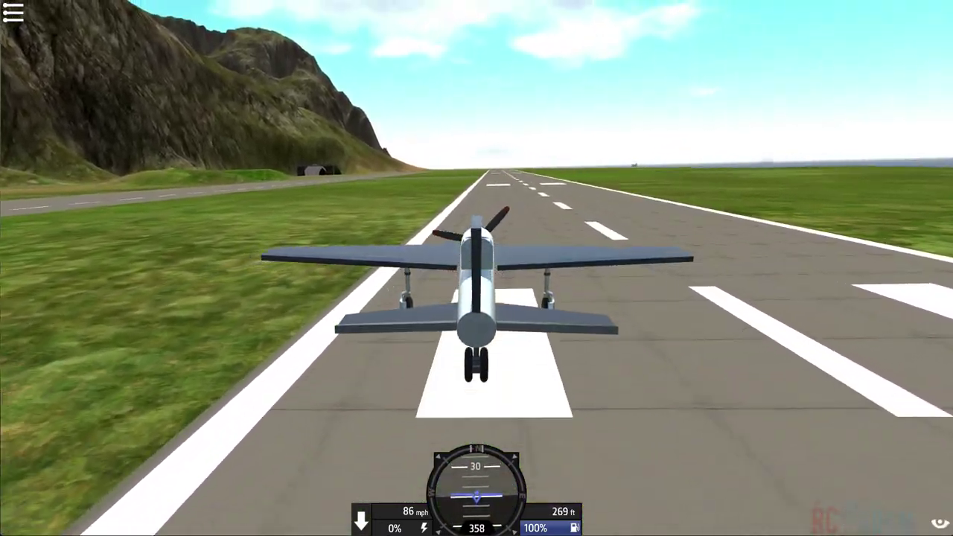
{"action": "key", "text": "c"}
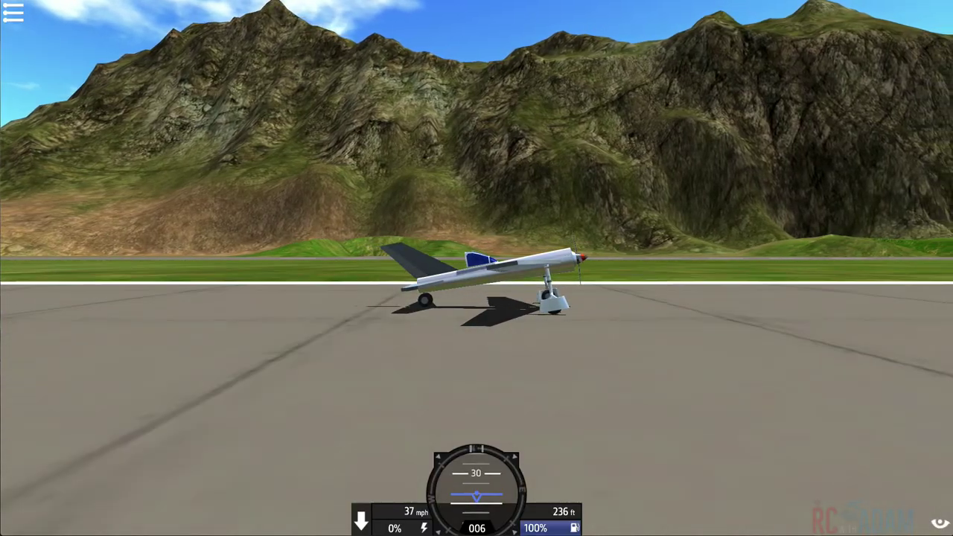
Step: Raise the throttle to 100% and take off from the runway, passing through Cockpit View on the way back to Orbit View
{"action": "key", "text": "w"}
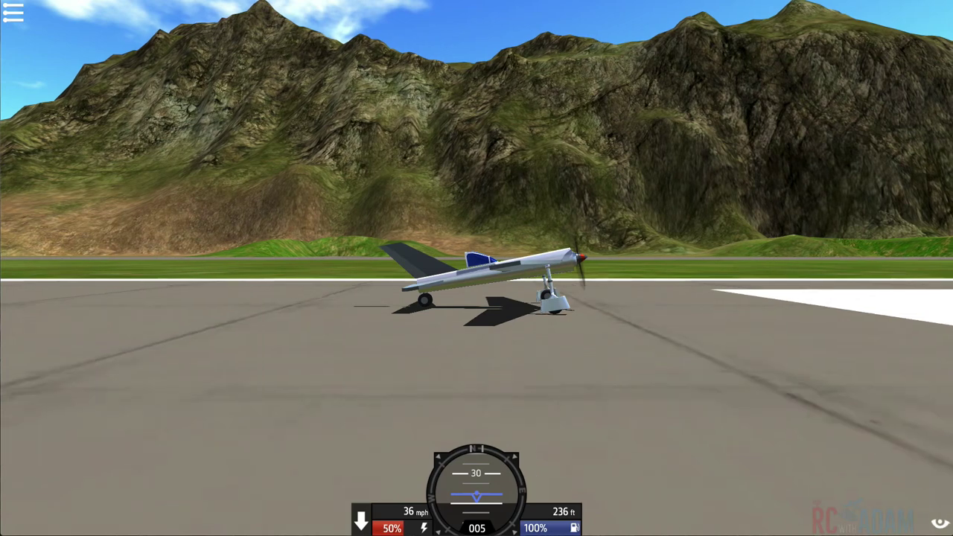
{"action": "key", "text": "w"}
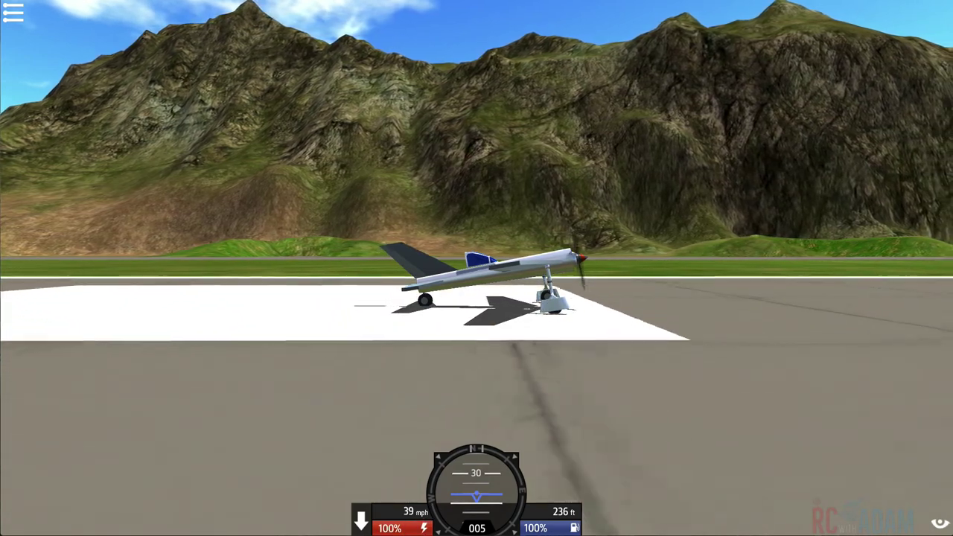
{"action": "key", "text": "c"}
{"action": "key", "text": "c"}
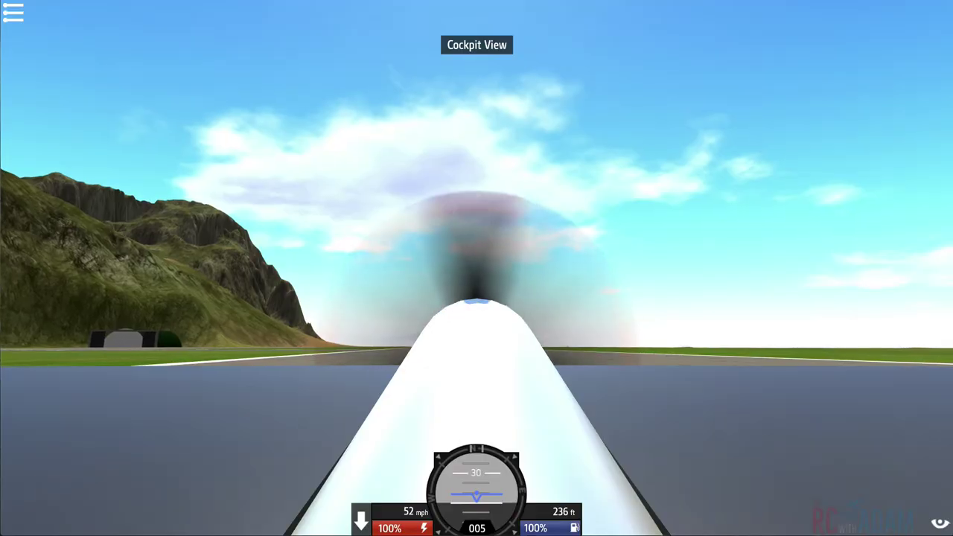
{"action": "key", "text": "c"}
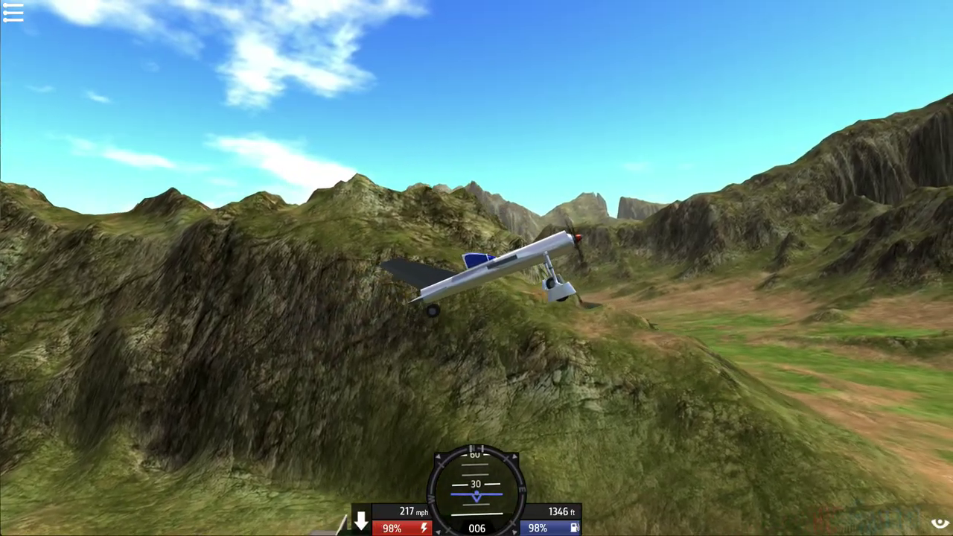
Step: Retract the landing gear during the climb, set the throttle to 100% and extend the gear again
{"action": "key", "text": "g"}
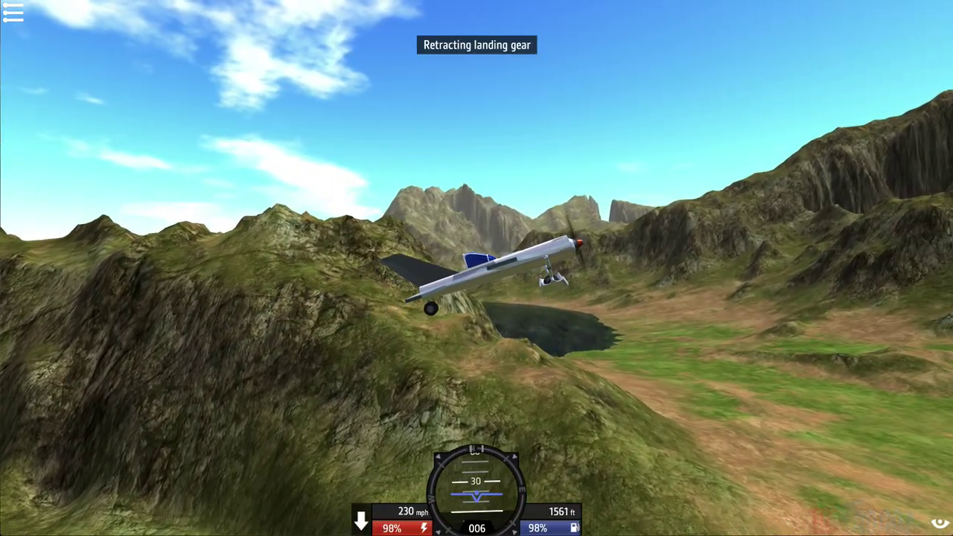
{"action": "key", "text": "w"}
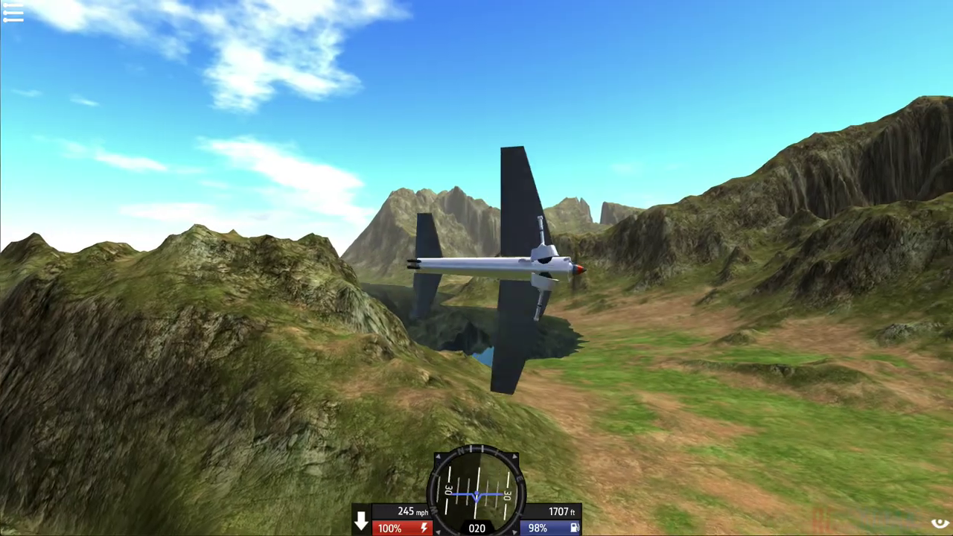
{"action": "key", "text": "g"}
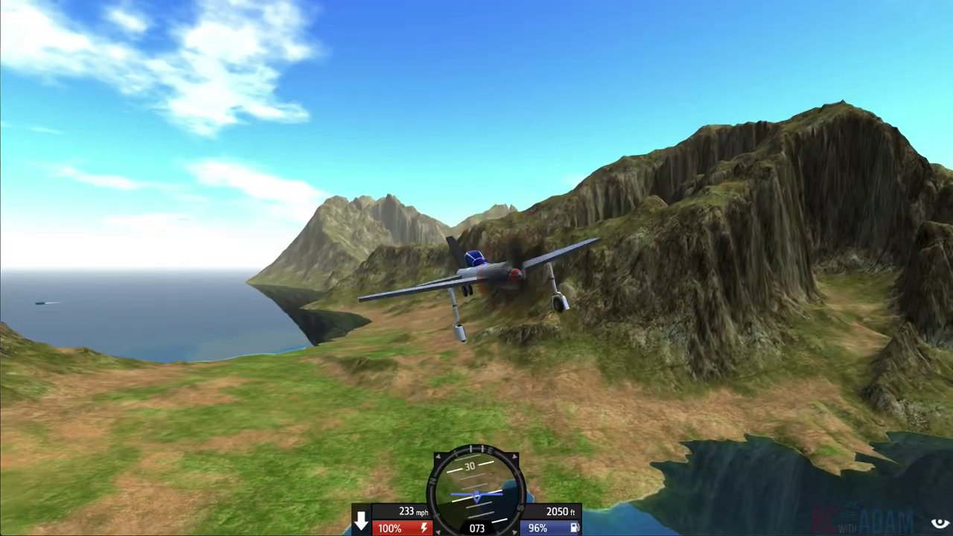
Step: Switch to Cockpit View and roll the airplane from inverted back towards level flight
{"action": "key", "text": "c"}
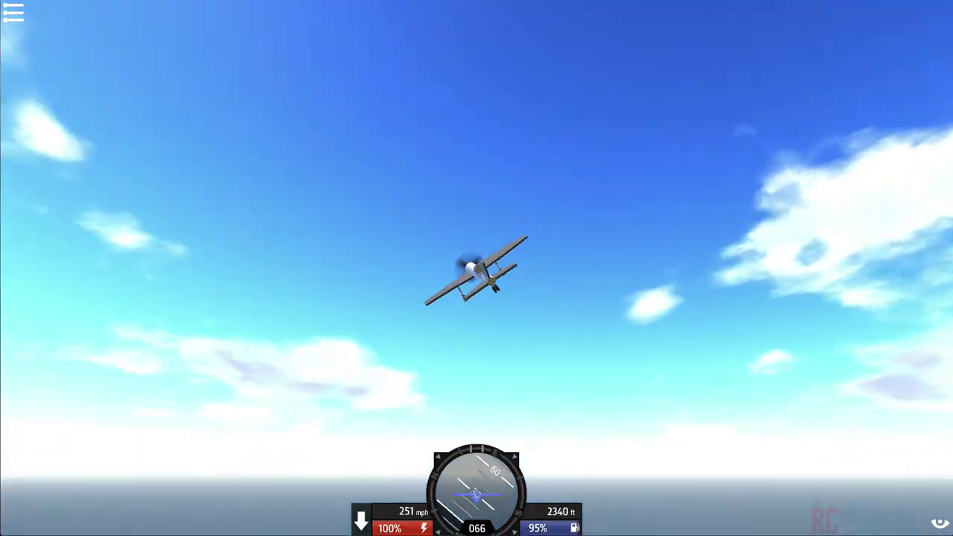
{"action": "key", "text": "c"}
{"action": "key", "text": "a"}
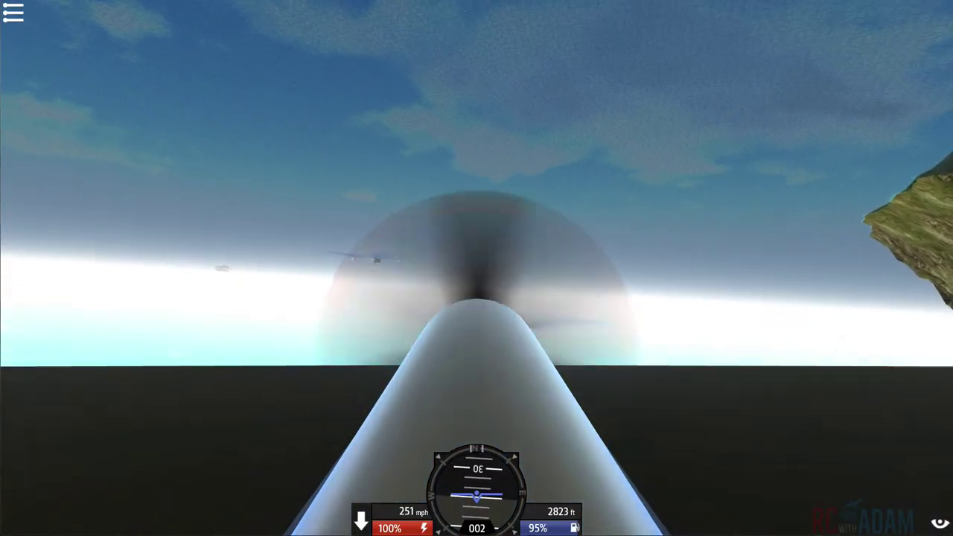
{"action": "key", "text": "a"}
{"action": "key", "text": "a"}
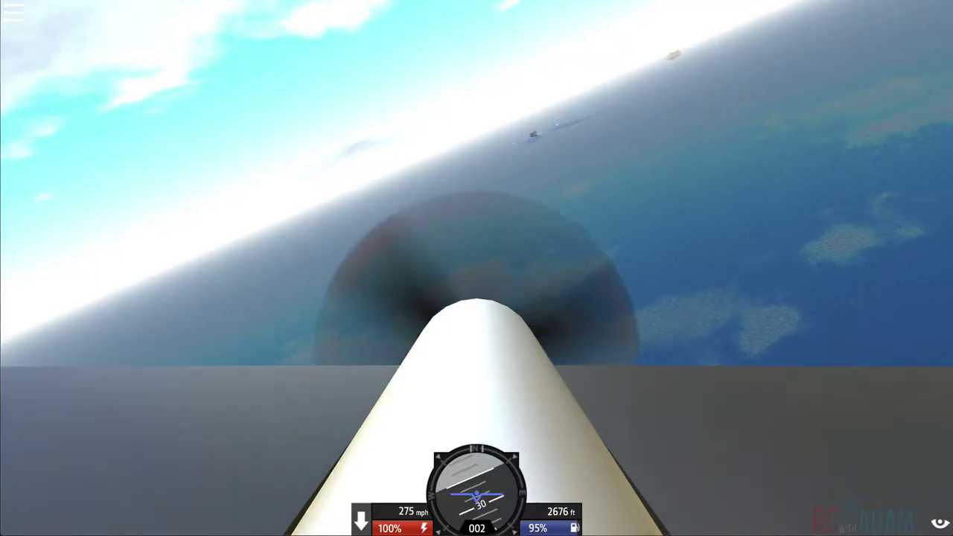
Step: Switch to Chase View behind the airplane, reduce the throttle to 82% and raise it to 87% while climbing
{"action": "key", "text": "ctrl"}
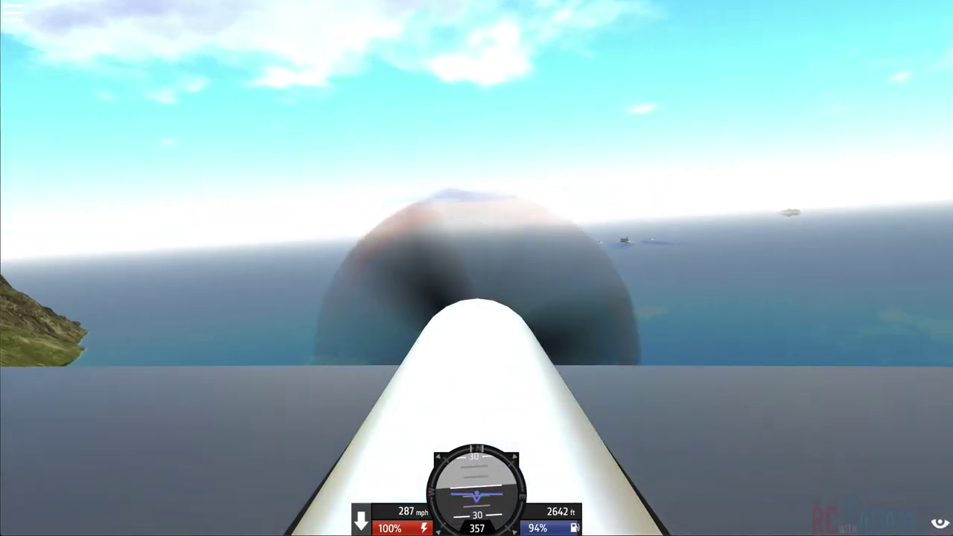
{"action": "key", "text": "c"}
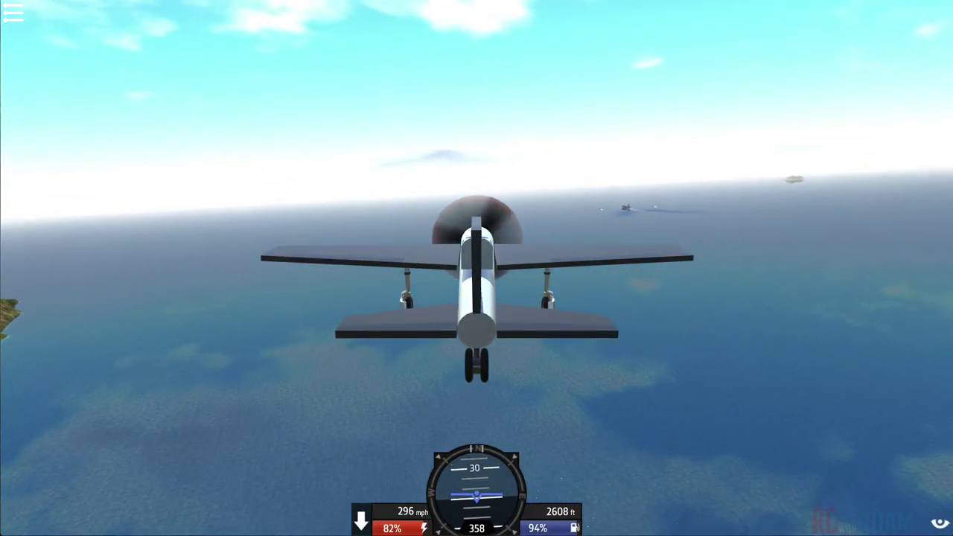
{"action": "left_click_drag", "start_coordinate": [715, 350], "coordinate": [717, 327]}
{"action": "key", "text": "shift"}
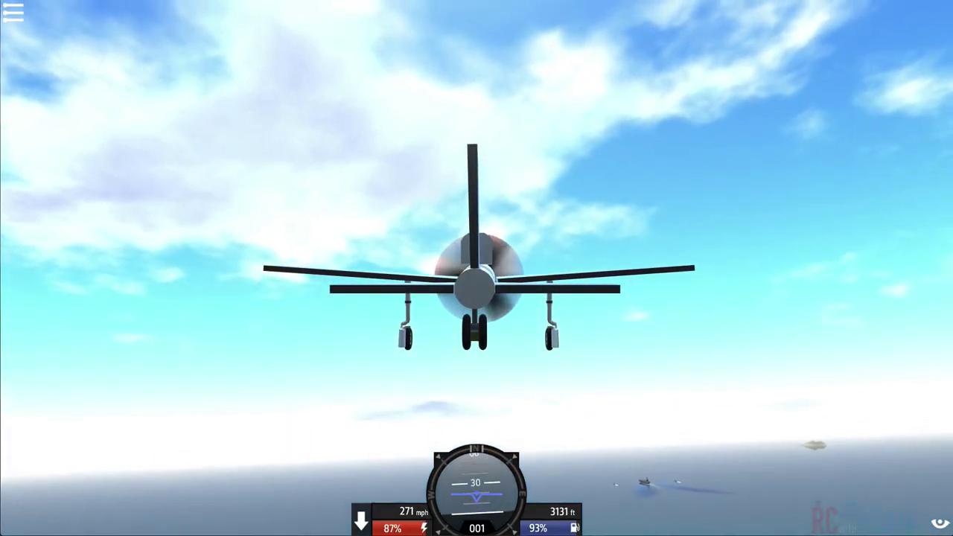
Step: Lower the nose, raise the throttle to 100% and bank steeply left into a turn back towards the island
{"action": "key", "text": "w"}
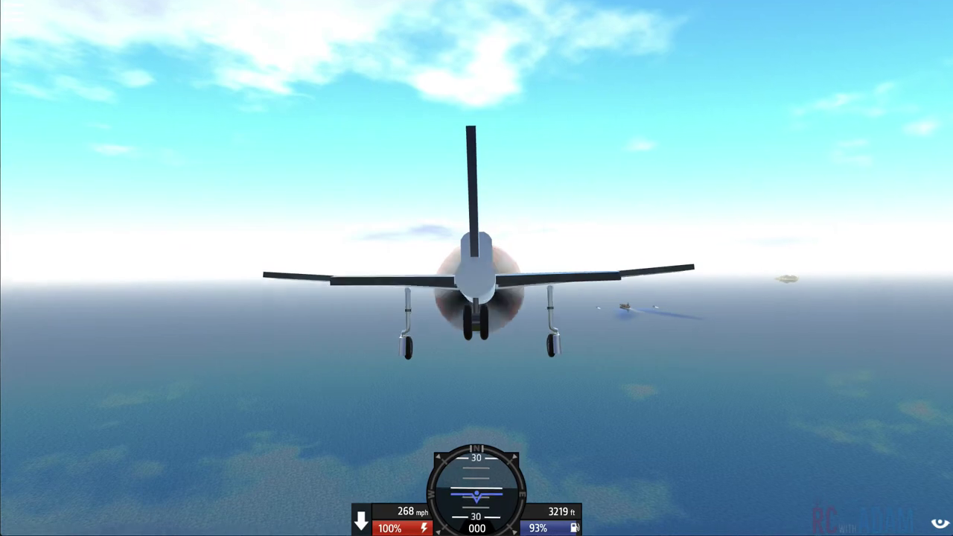
{"action": "key", "text": "a"}
{"action": "key", "text": "s"}
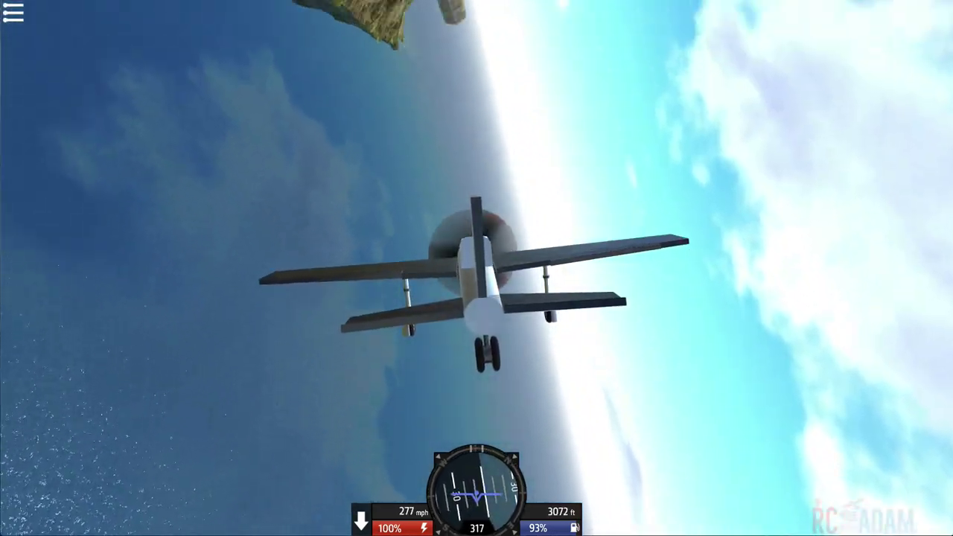
{"action": "key", "text": "s"}
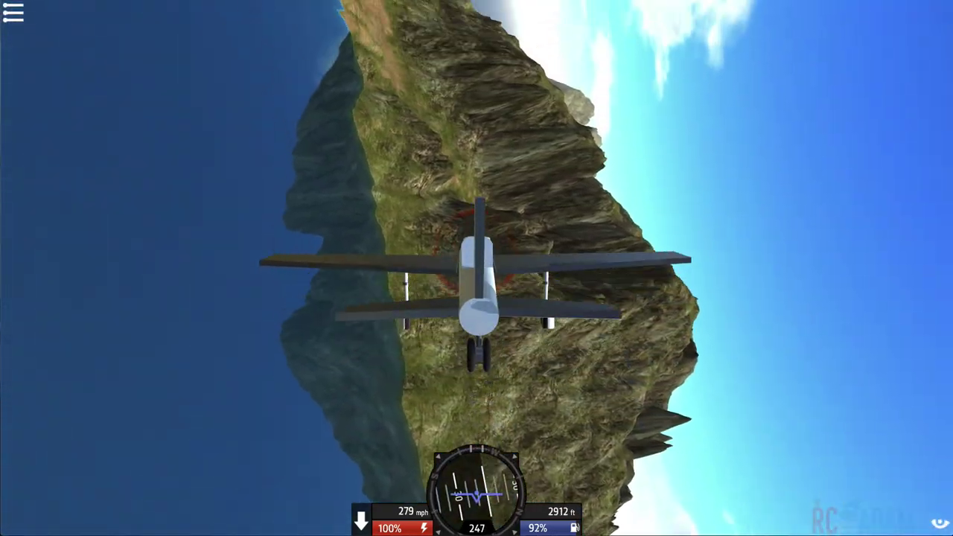
Step: Roll out of the turn facing the distant runway, cut the throttle to 0% and adjust the pitch for the descent
{"action": "key", "text": "d"}
{"action": "key", "text": "ctrl"}
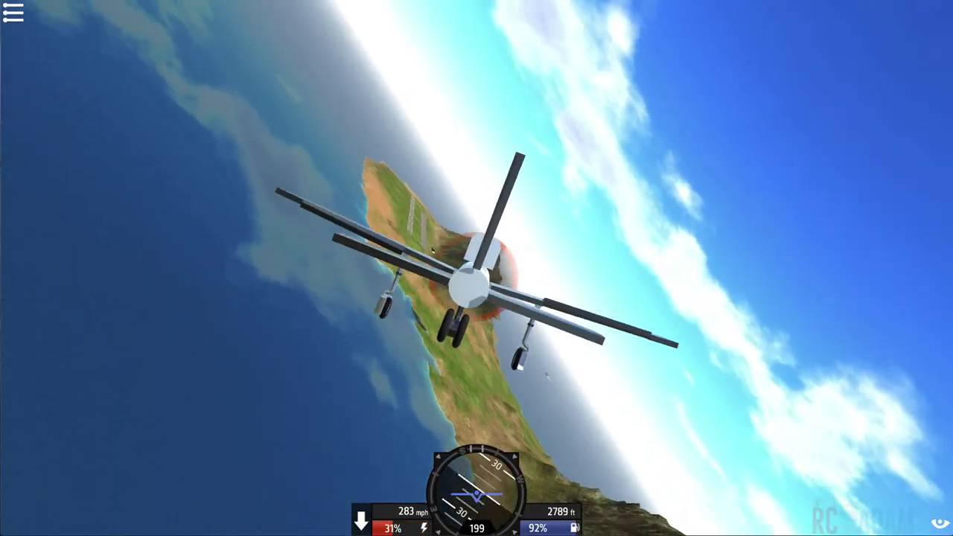
{"action": "key", "text": "w"}
{"action": "key", "text": "s"}
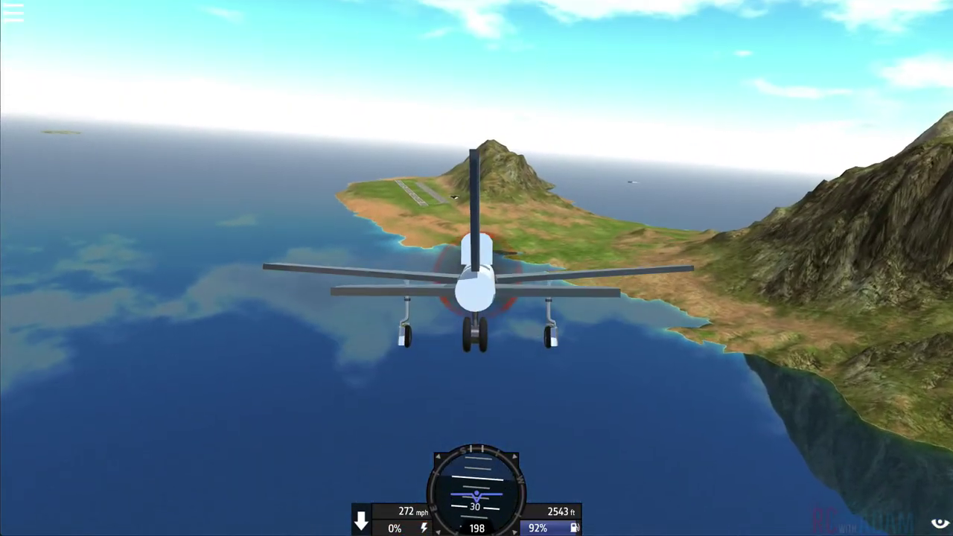
{"action": "key", "text": "w"}
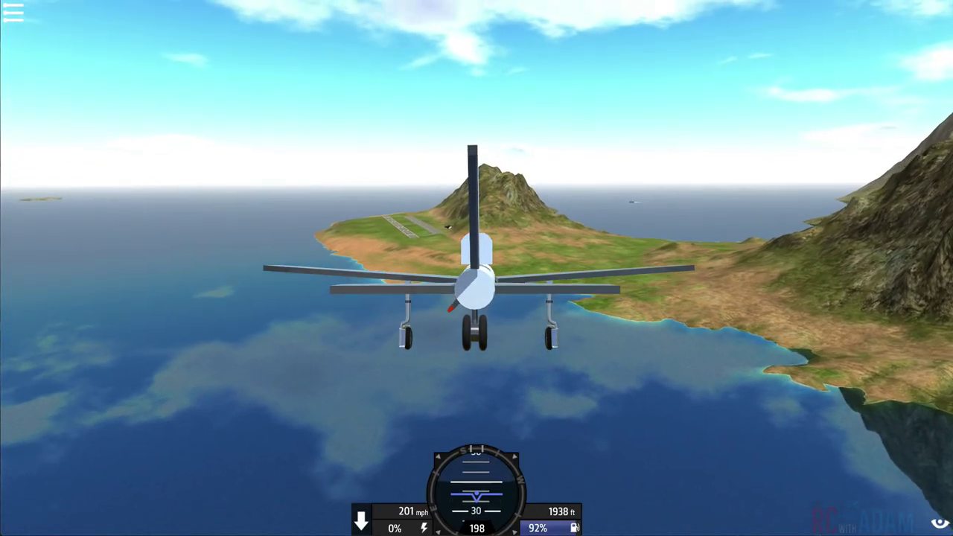
Step: Switch through Orbit View to Cockpit View, roll right towards level flight and raise the nose
{"action": "key", "text": "c"}
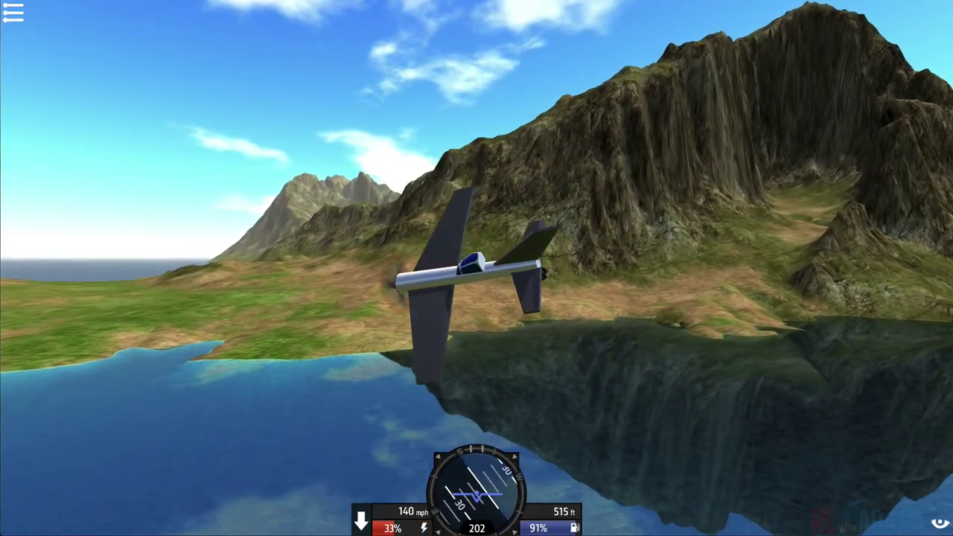
{"action": "key", "text": "c"}
{"action": "key", "text": "c"}
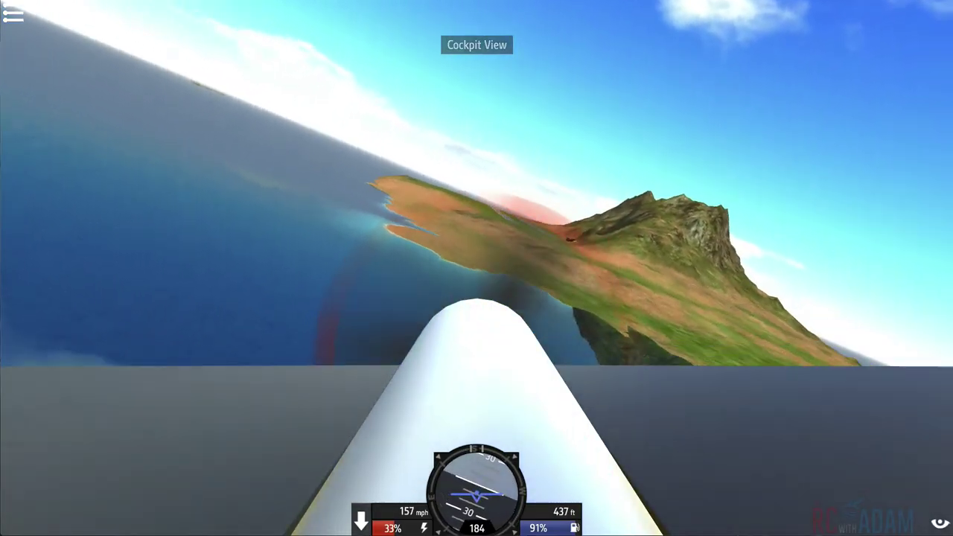
{"action": "key", "text": "d"}
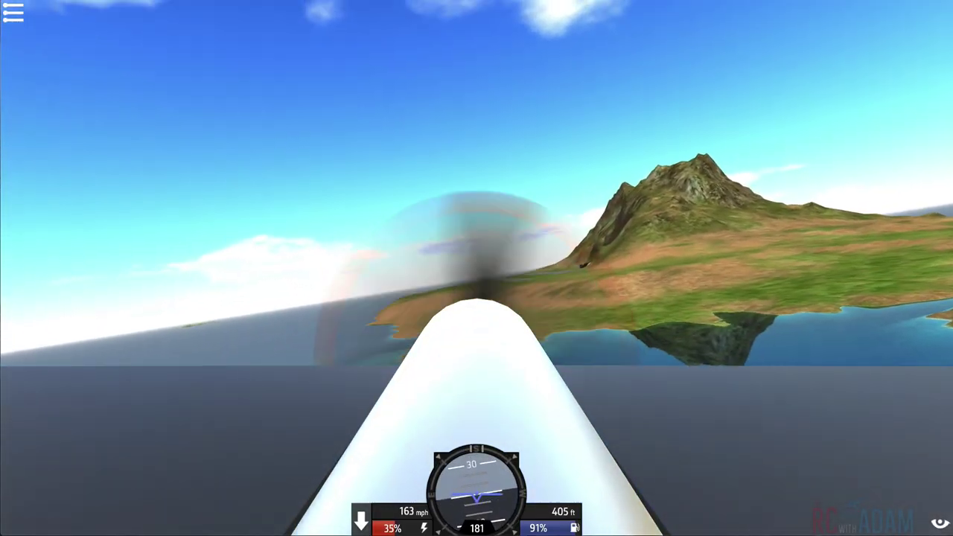
{"action": "key", "text": "s"}
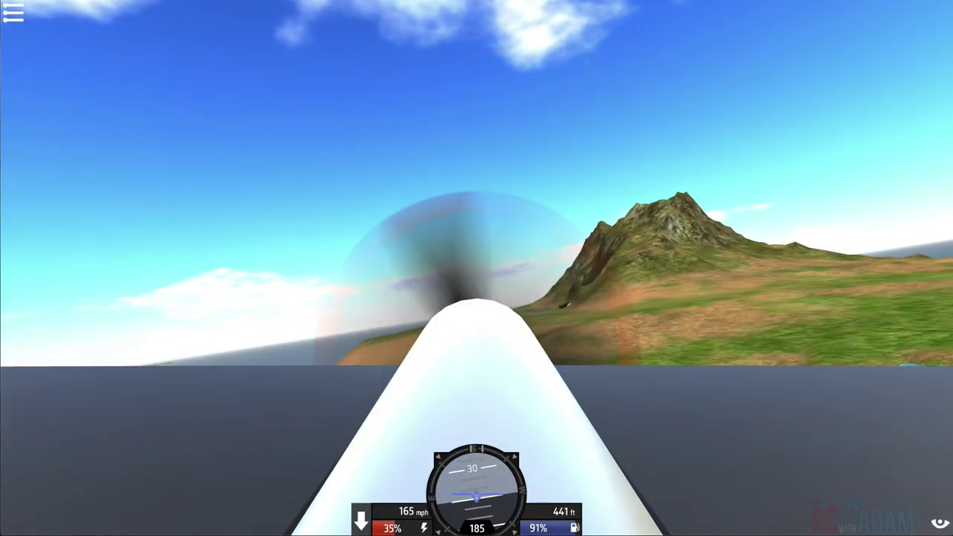
Step: Raise the throttle to 70%, switch to Chase View, then ease the throttle to 62% and level the wings over the coast
{"action": "key", "text": "shift"}
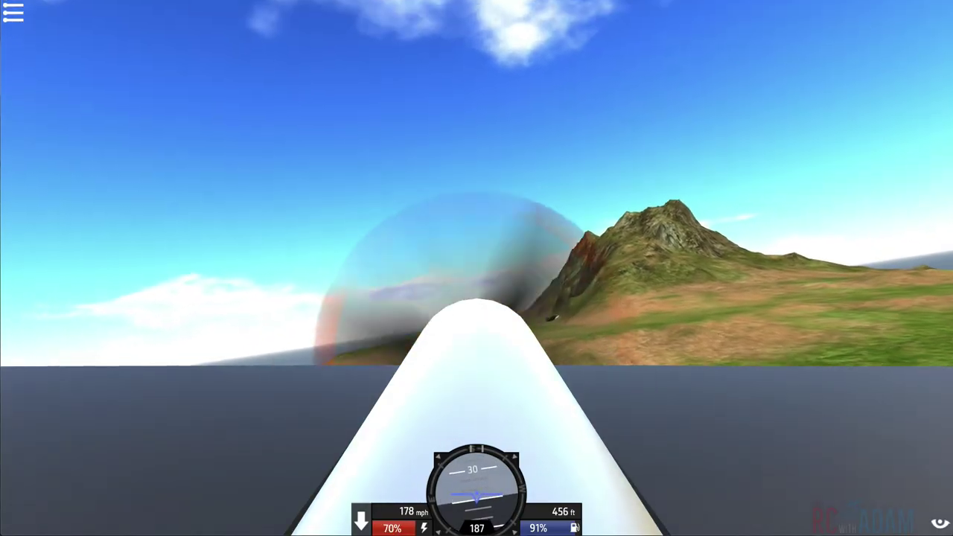
{"action": "key", "text": "ctrl"}
{"action": "key", "text": "c"}
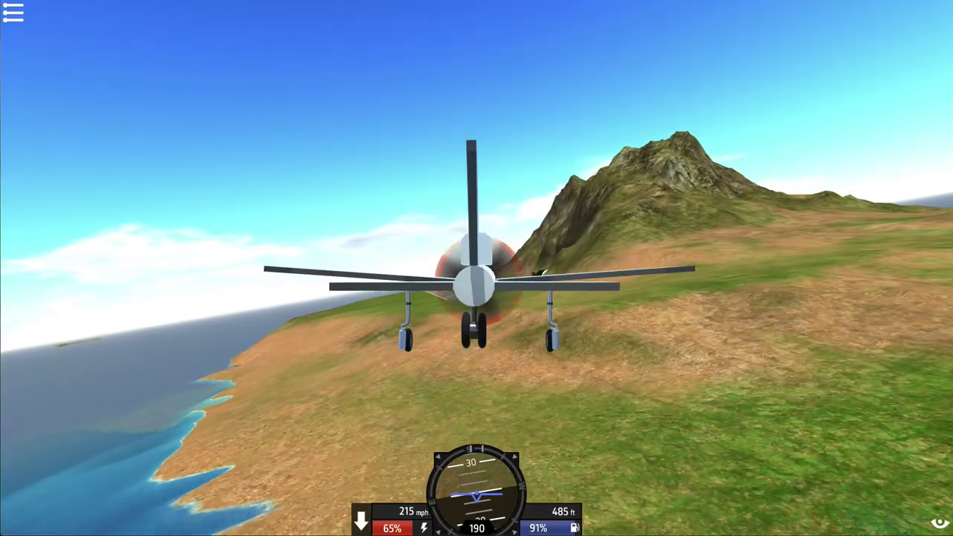
{"action": "key", "text": "a"}
{"action": "key", "text": "ctrl"}
{"action": "key", "text": "d"}
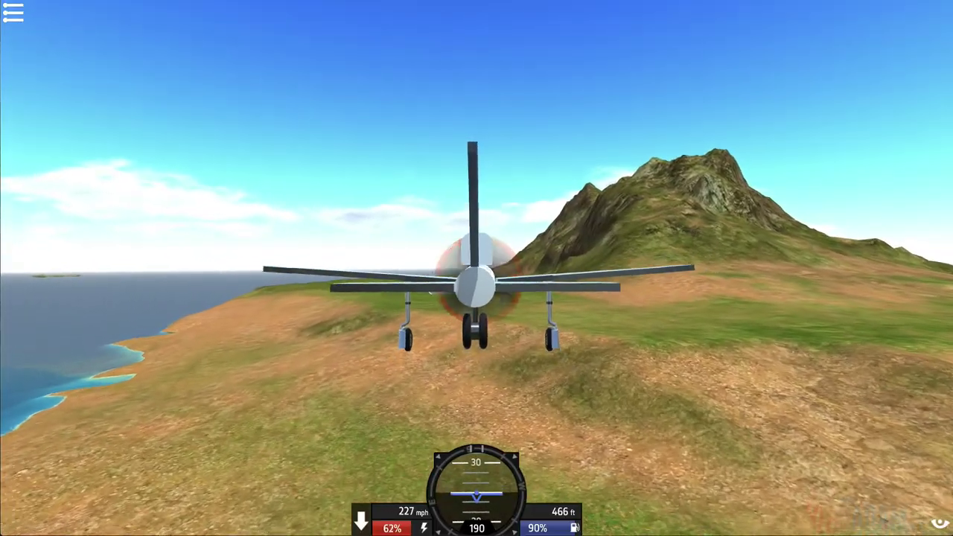
Step: Cut the throttle to 0% and line the airplane up with the runway on the descending approach
{"action": "key", "text": "ctrl"}
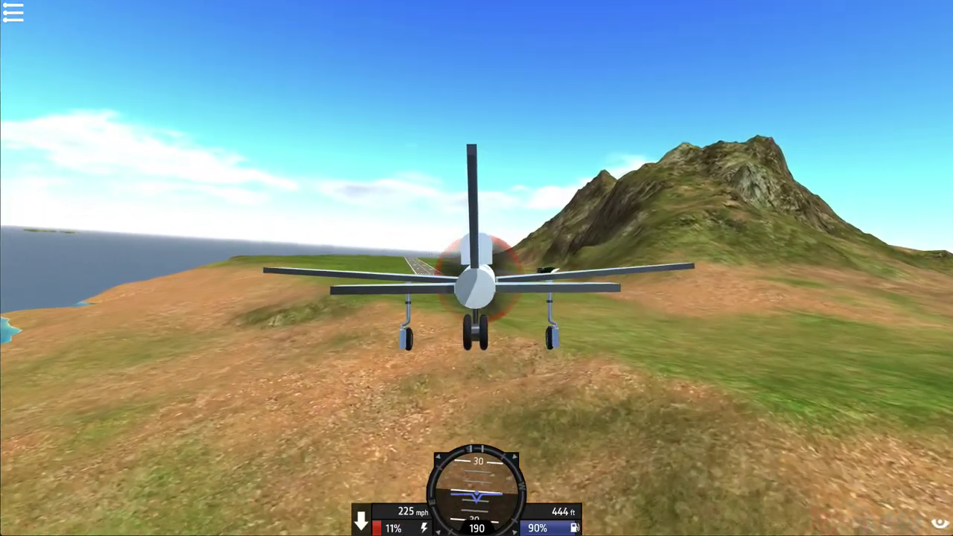
{"action": "key", "text": "a"}
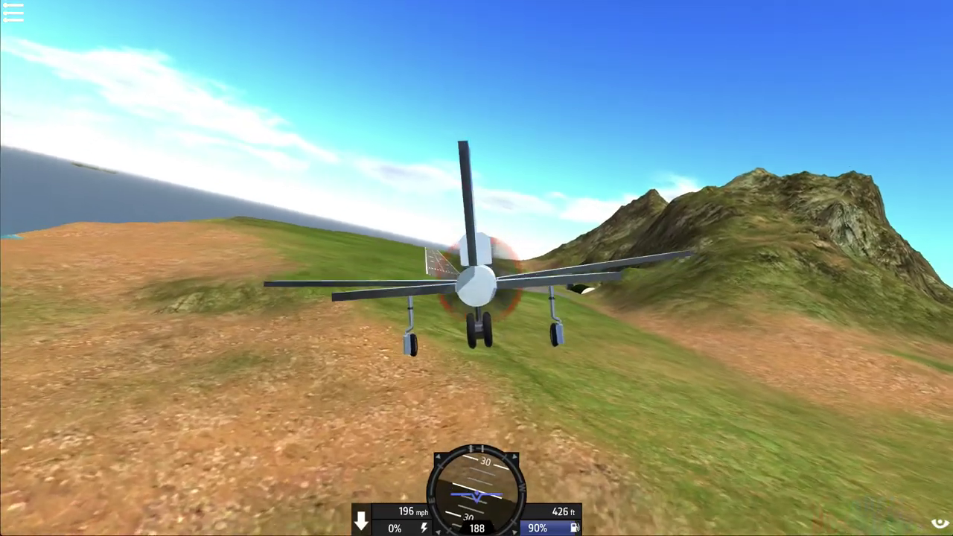
{"action": "key", "text": "d"}
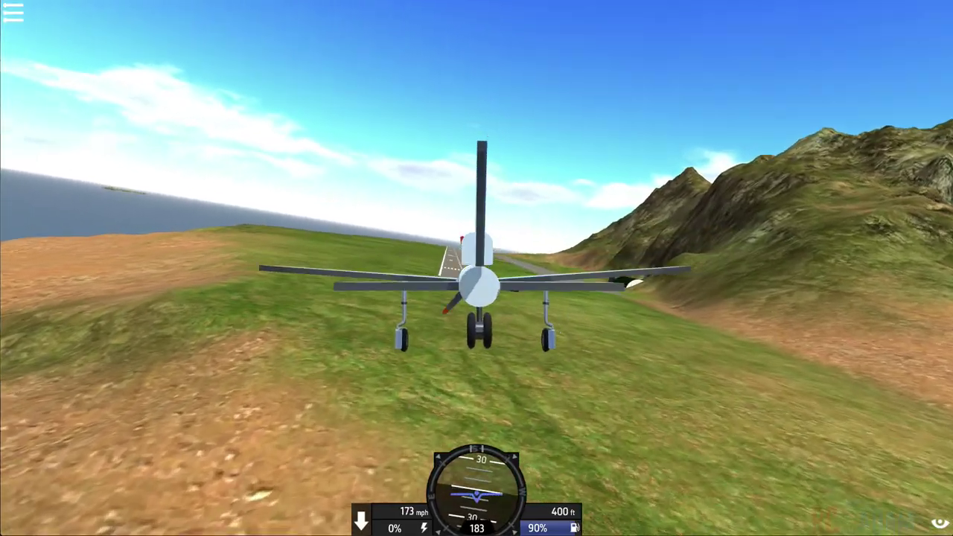
{"action": "key", "text": "d"}
{"action": "key", "text": "s"}
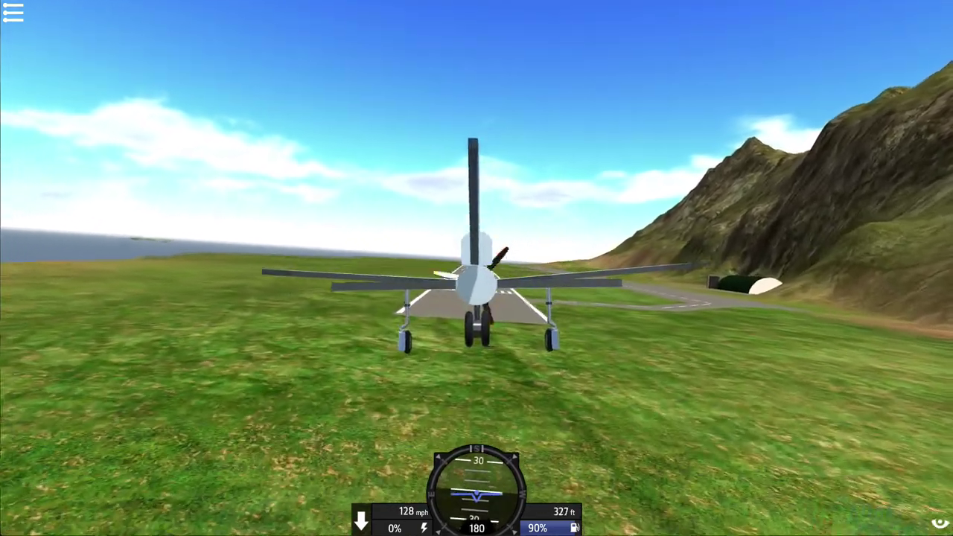
Step: Flare over the runway threshold with small roll and pitch corrections to keep the airplane level above the centreline
{"action": "key", "text": "d"}
{"action": "key", "text": "s"}
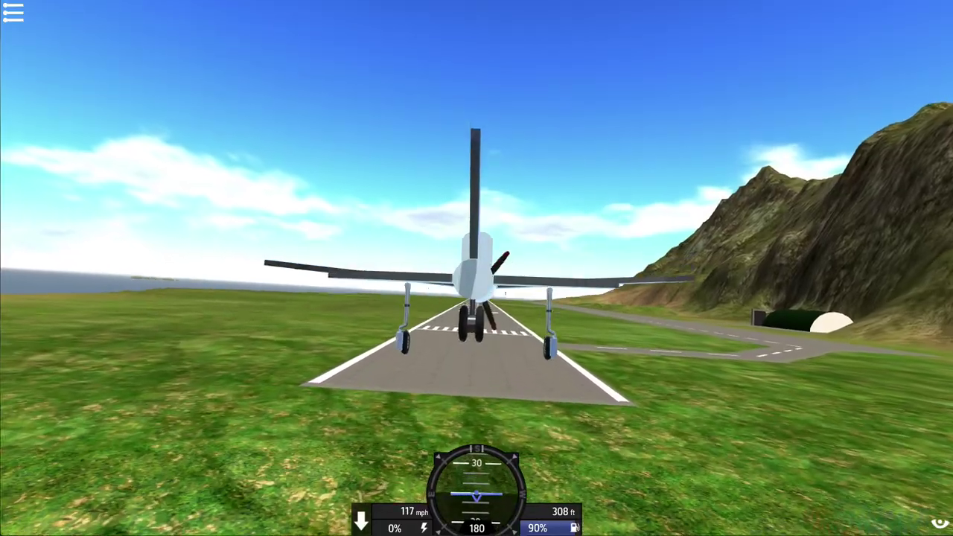
{"action": "key", "text": "a"}
{"action": "key", "text": "s"}
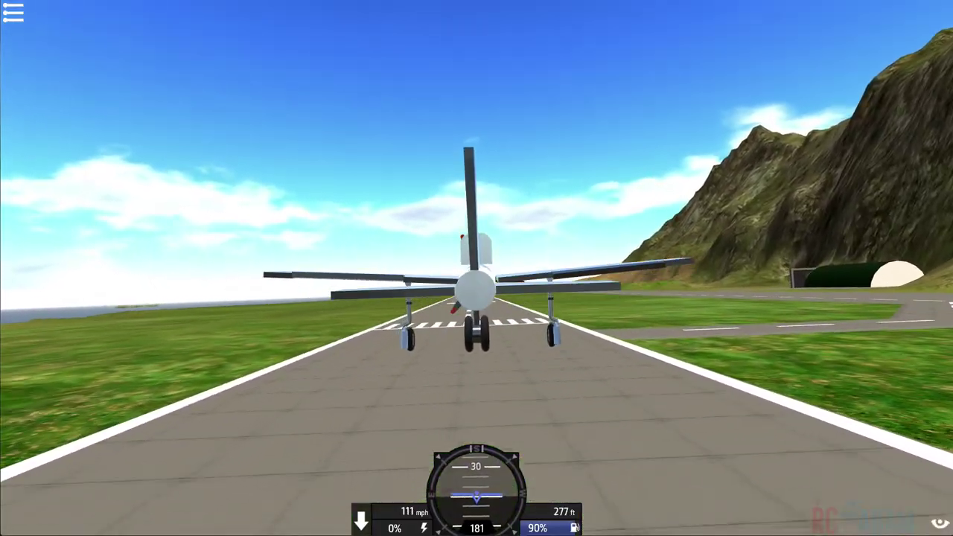
{"action": "key", "text": "d"}
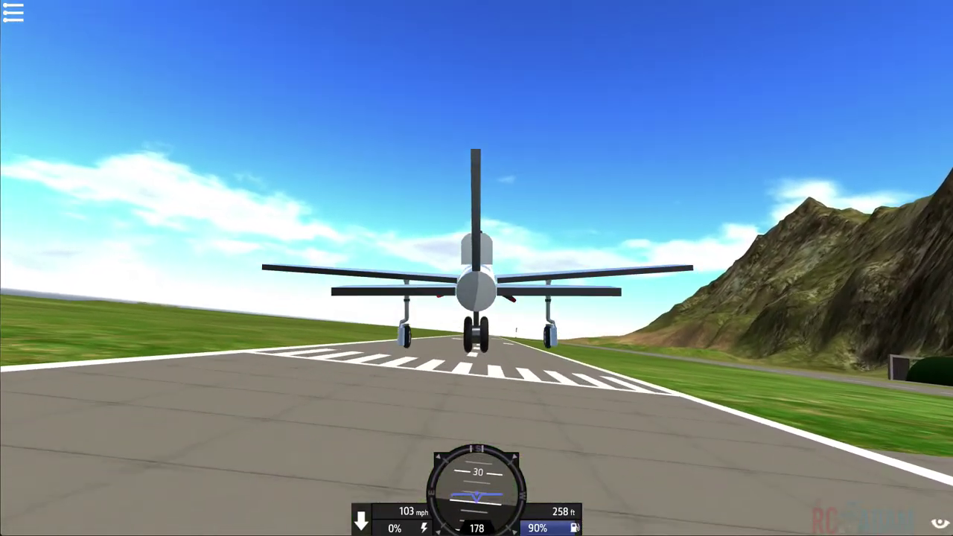
Step: Cycle the camera through Orbit, Fly-By and Chase views during touchdown and rollout, ending in Orbit View
{"action": "key", "text": "c"}
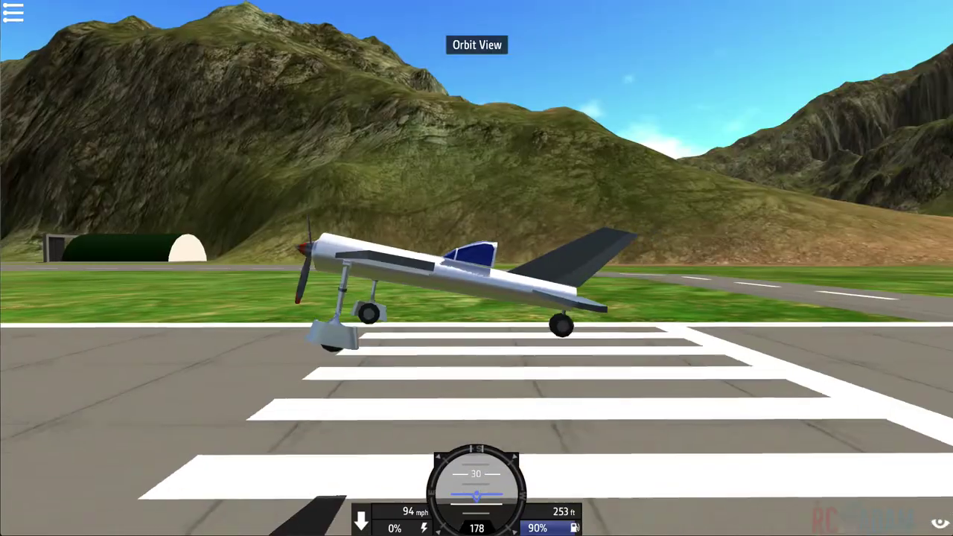
{"action": "key", "text": "c"}
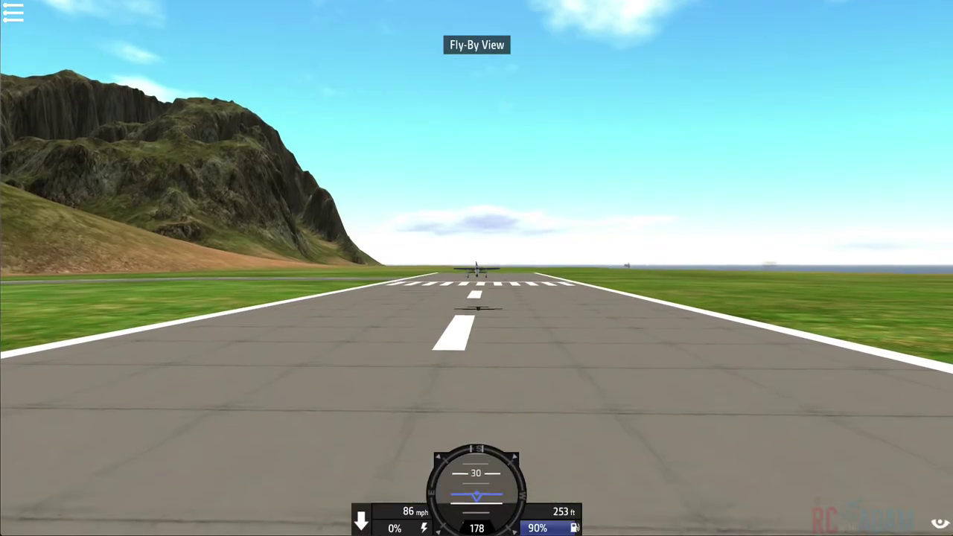
{"action": "key", "text": "c"}
{"action": "key", "text": "c"}
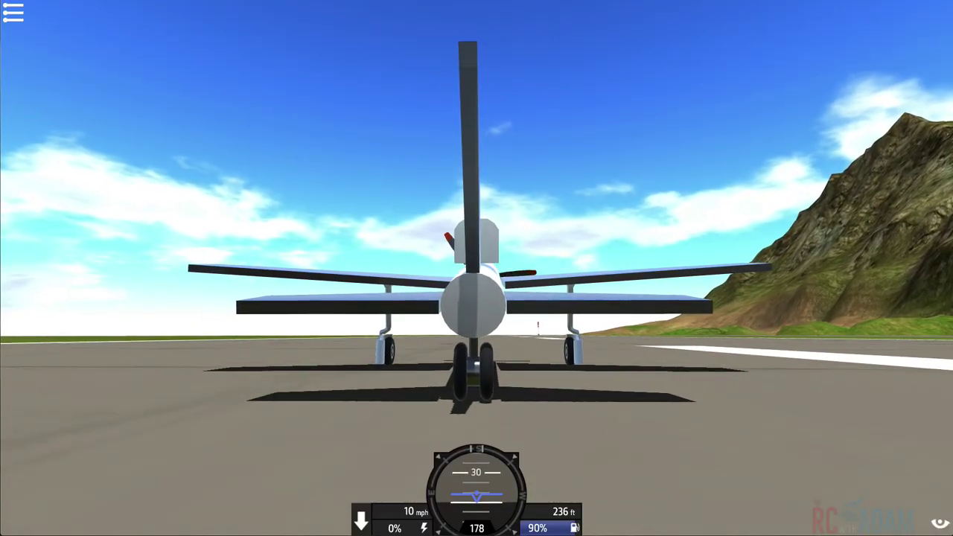
{"action": "key", "text": "c"}
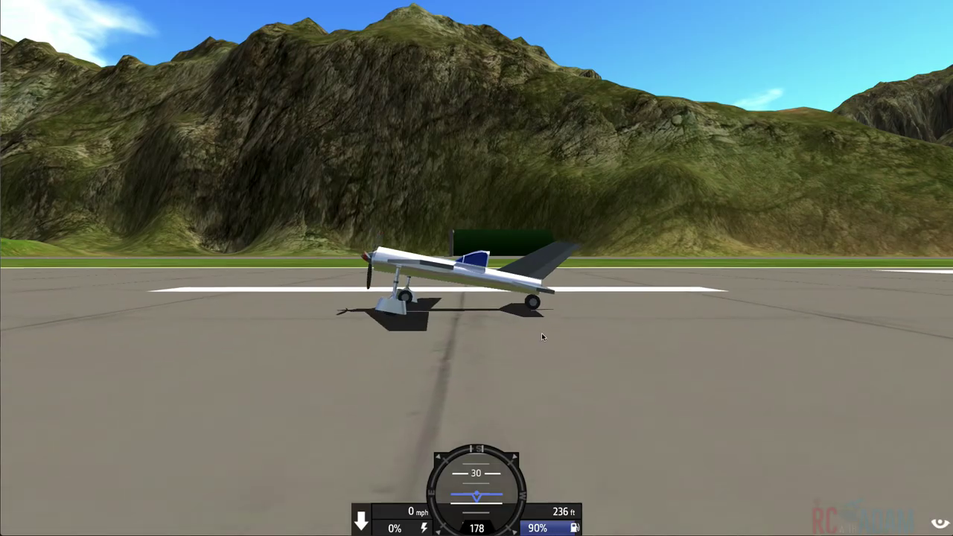
Step: Inspect the parked airplane up close from its front and side above the runway
{"action": "left_click_drag", "start_coordinate": [508, 347], "coordinate": [442, 266]}
{"action": "left_click_drag", "start_coordinate": [744, 276], "coordinate": [625, 298]}
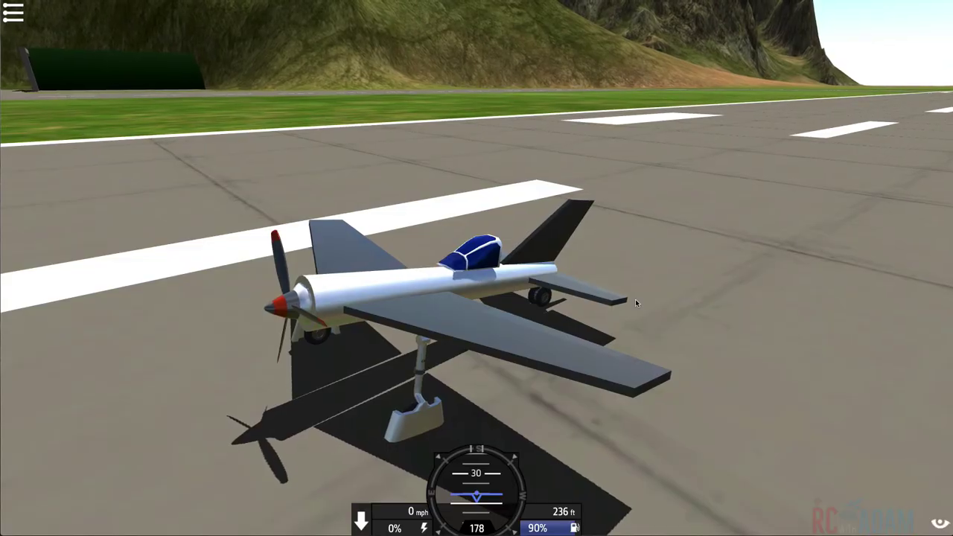
{"action": "left_click_drag", "start_coordinate": [645, 322], "coordinate": [710, 294]}
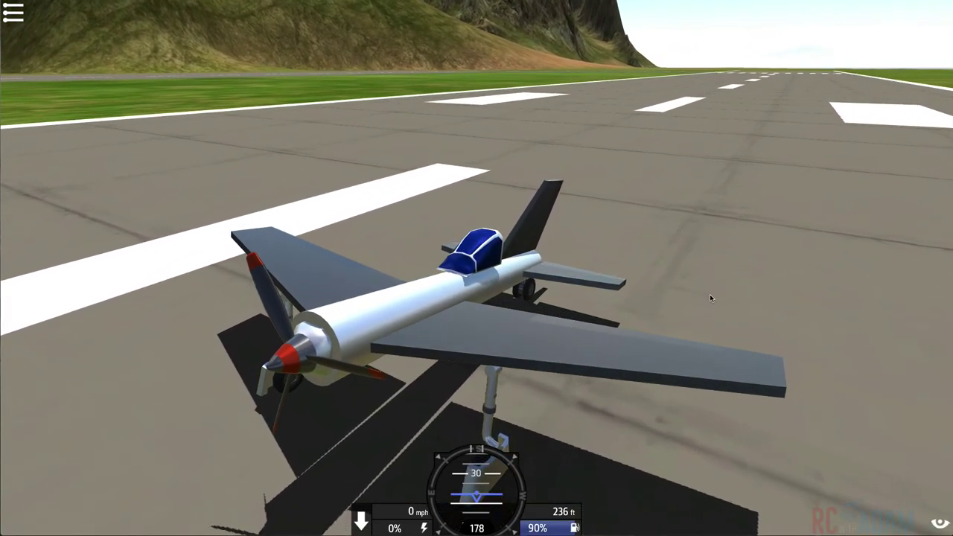